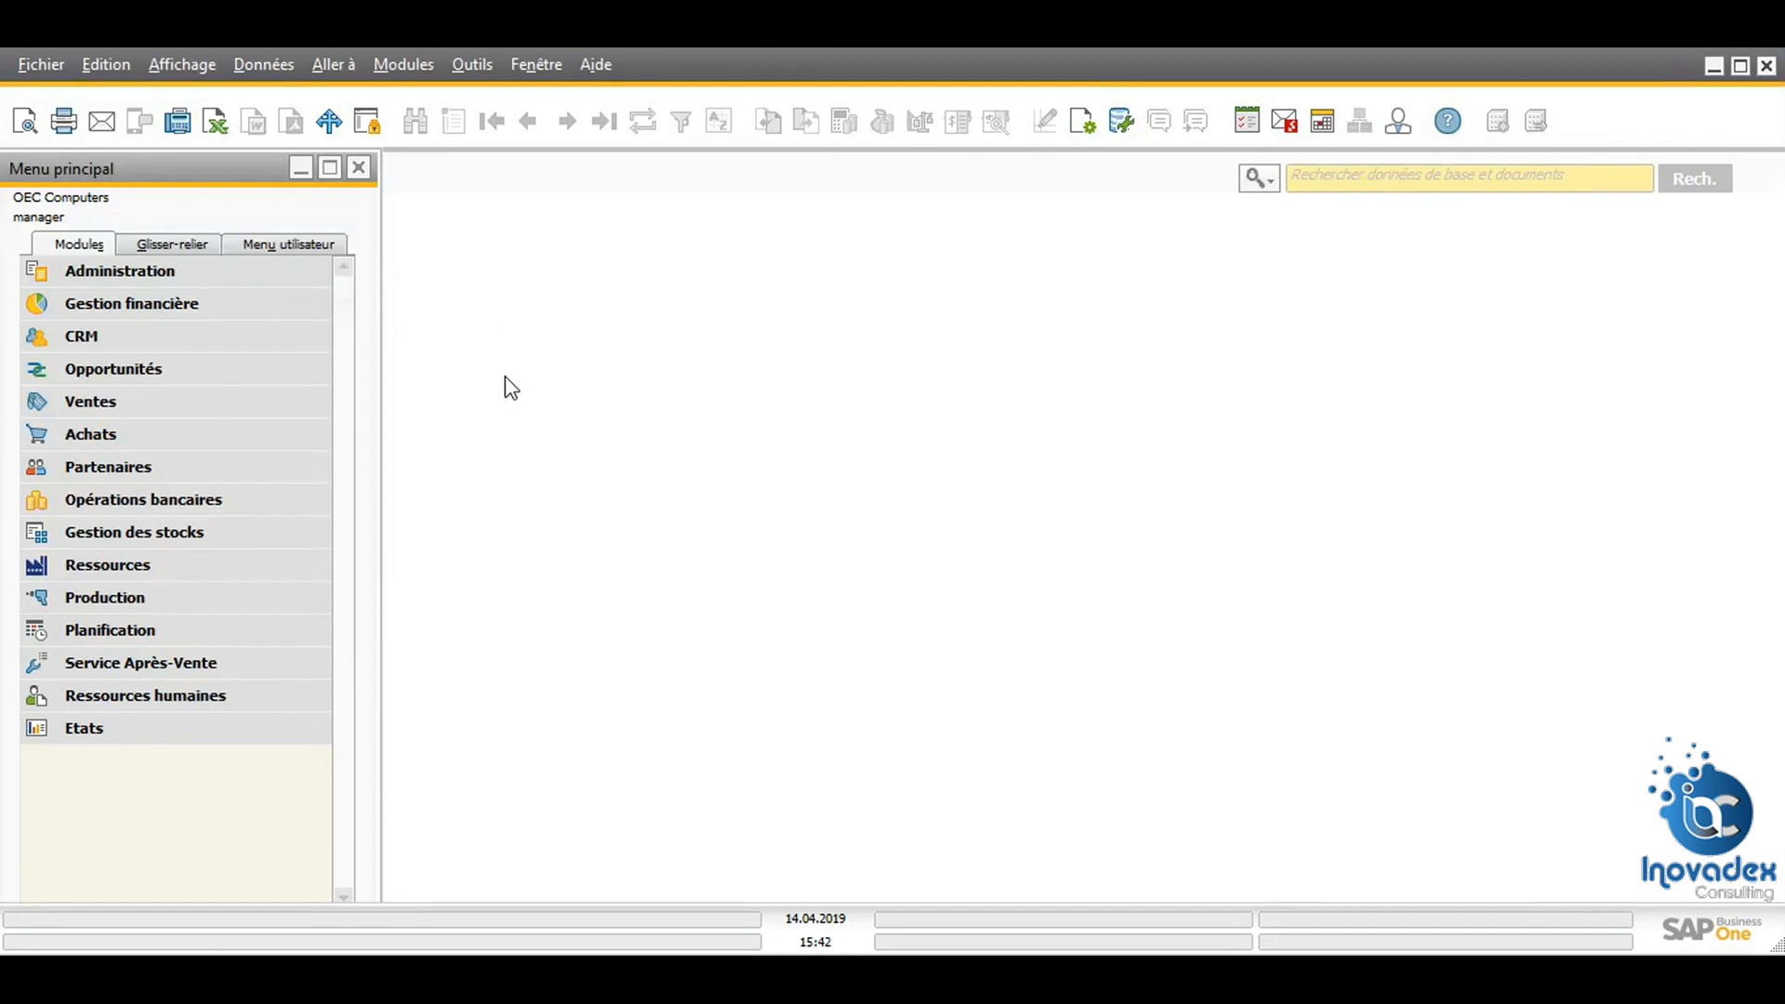
Step: Open a new purchase request (Demande d'achat) and set its requester to type Salarié with the listed employee
left_click(287, 433)
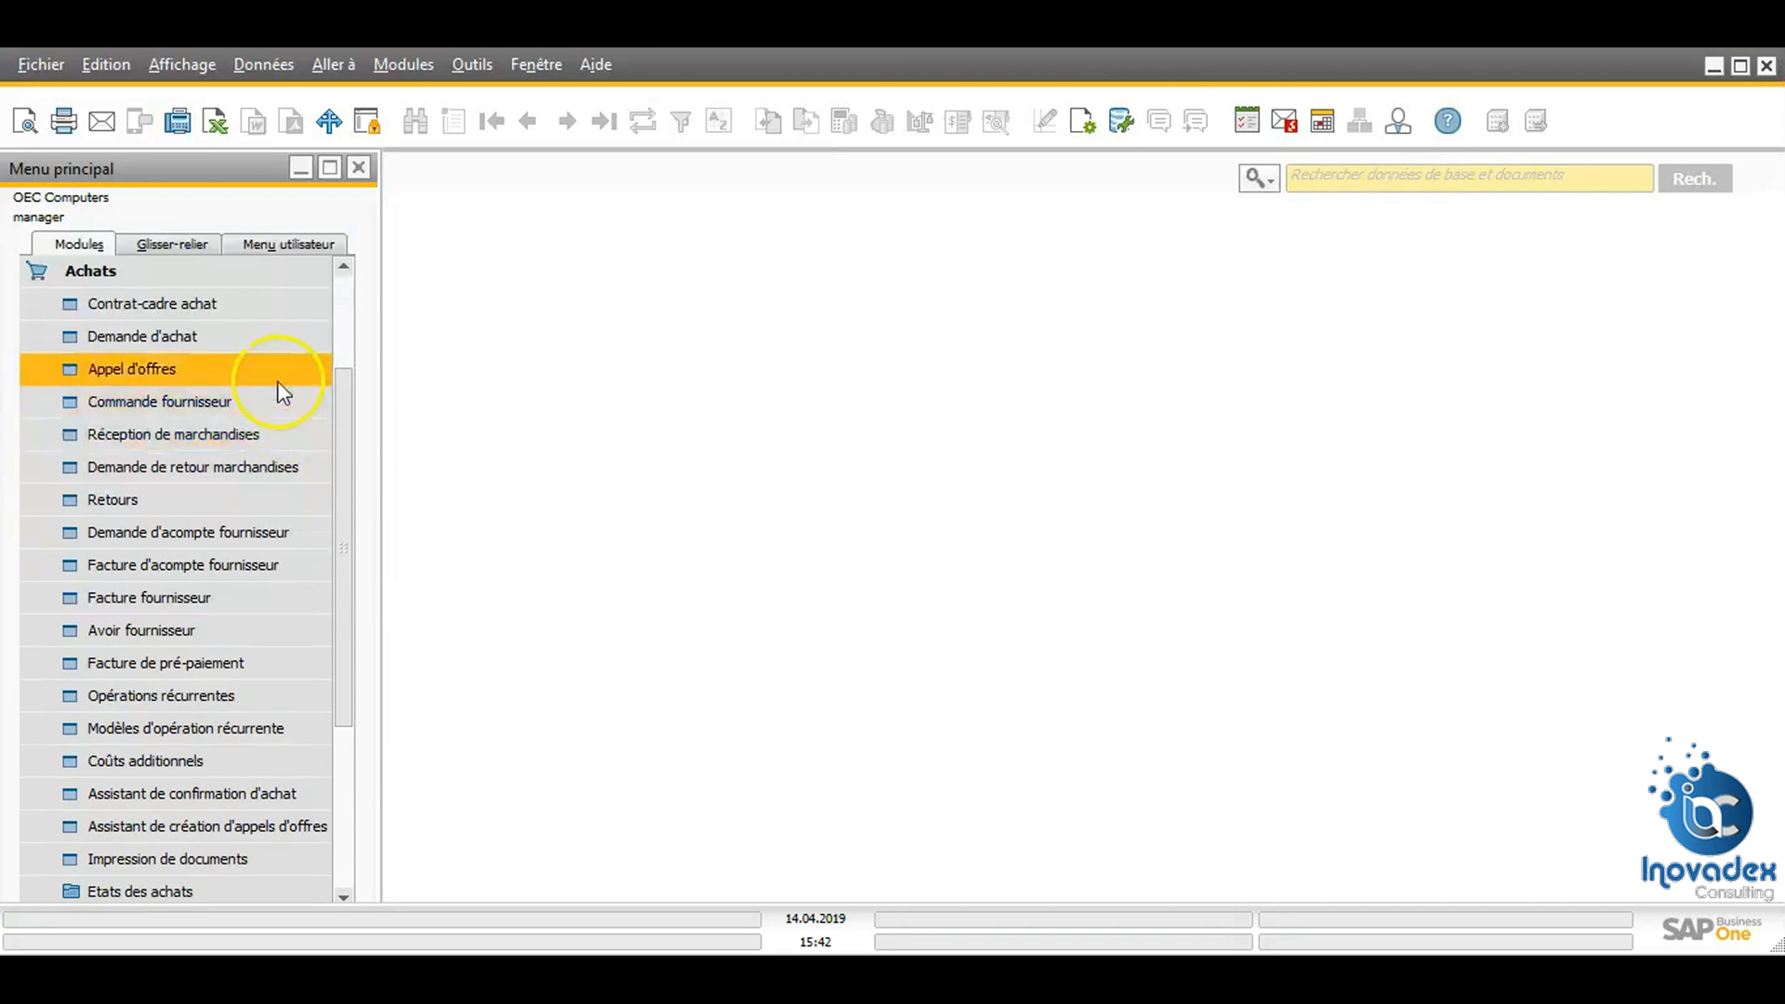
left_click(263, 342)
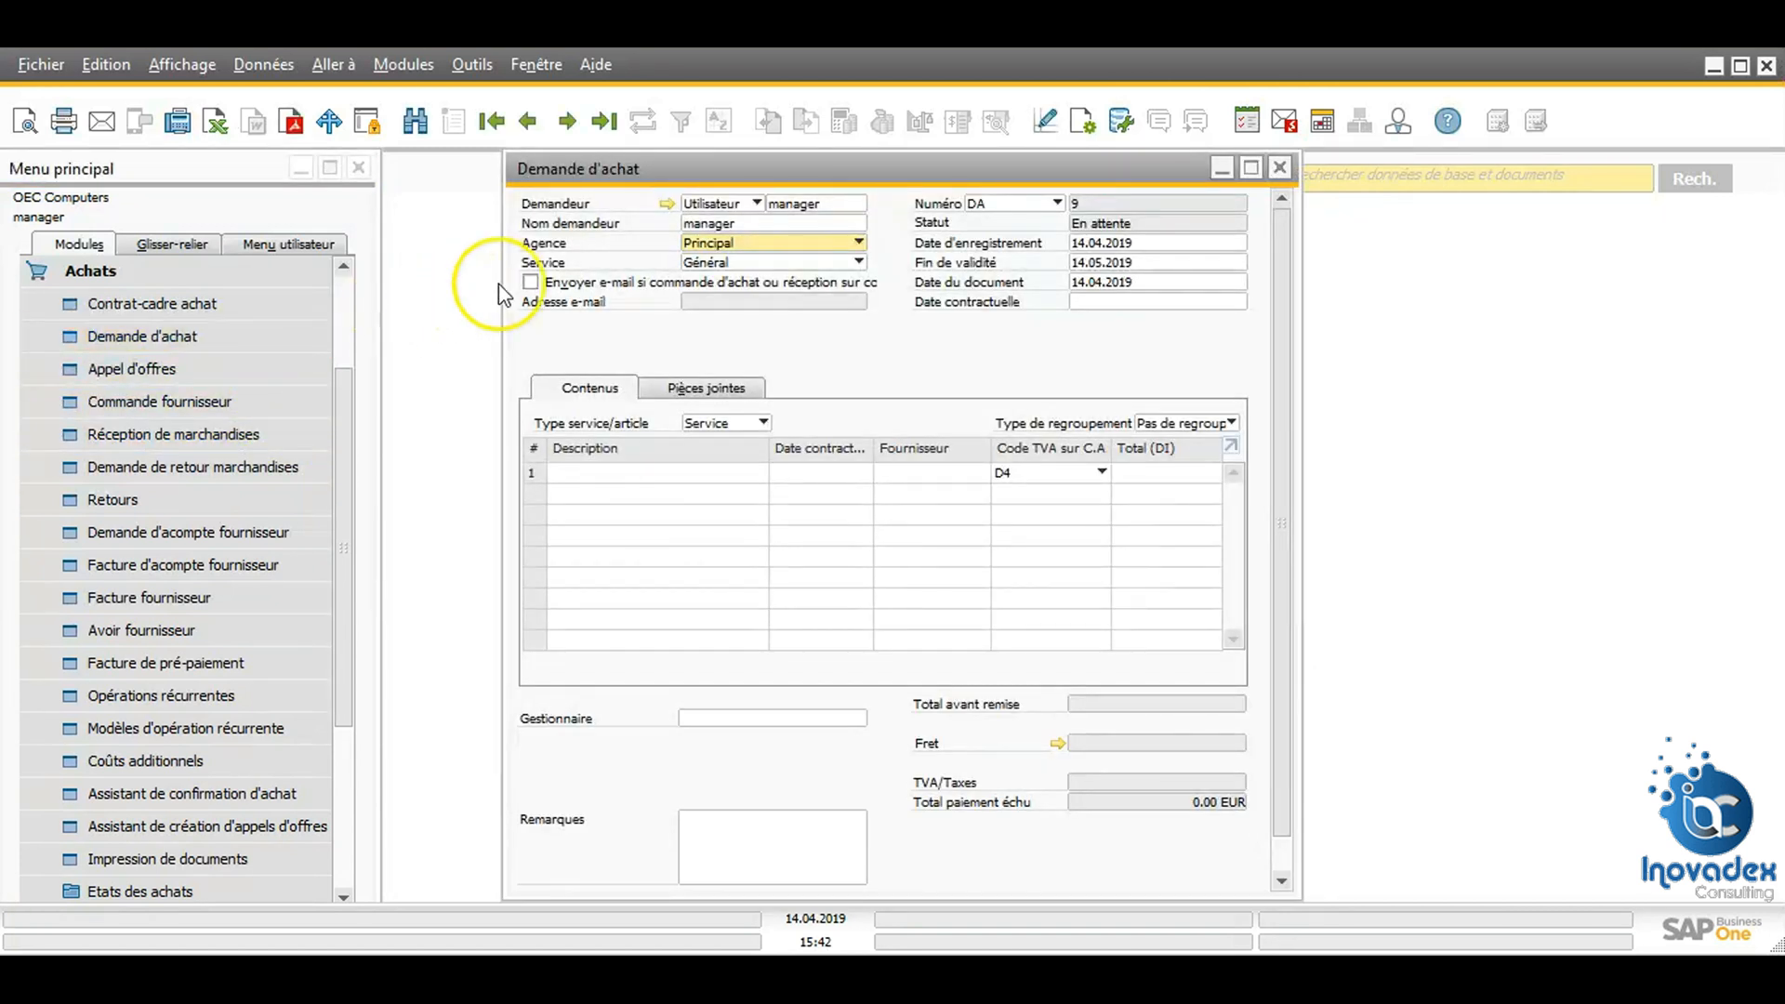
left_click(712, 223)
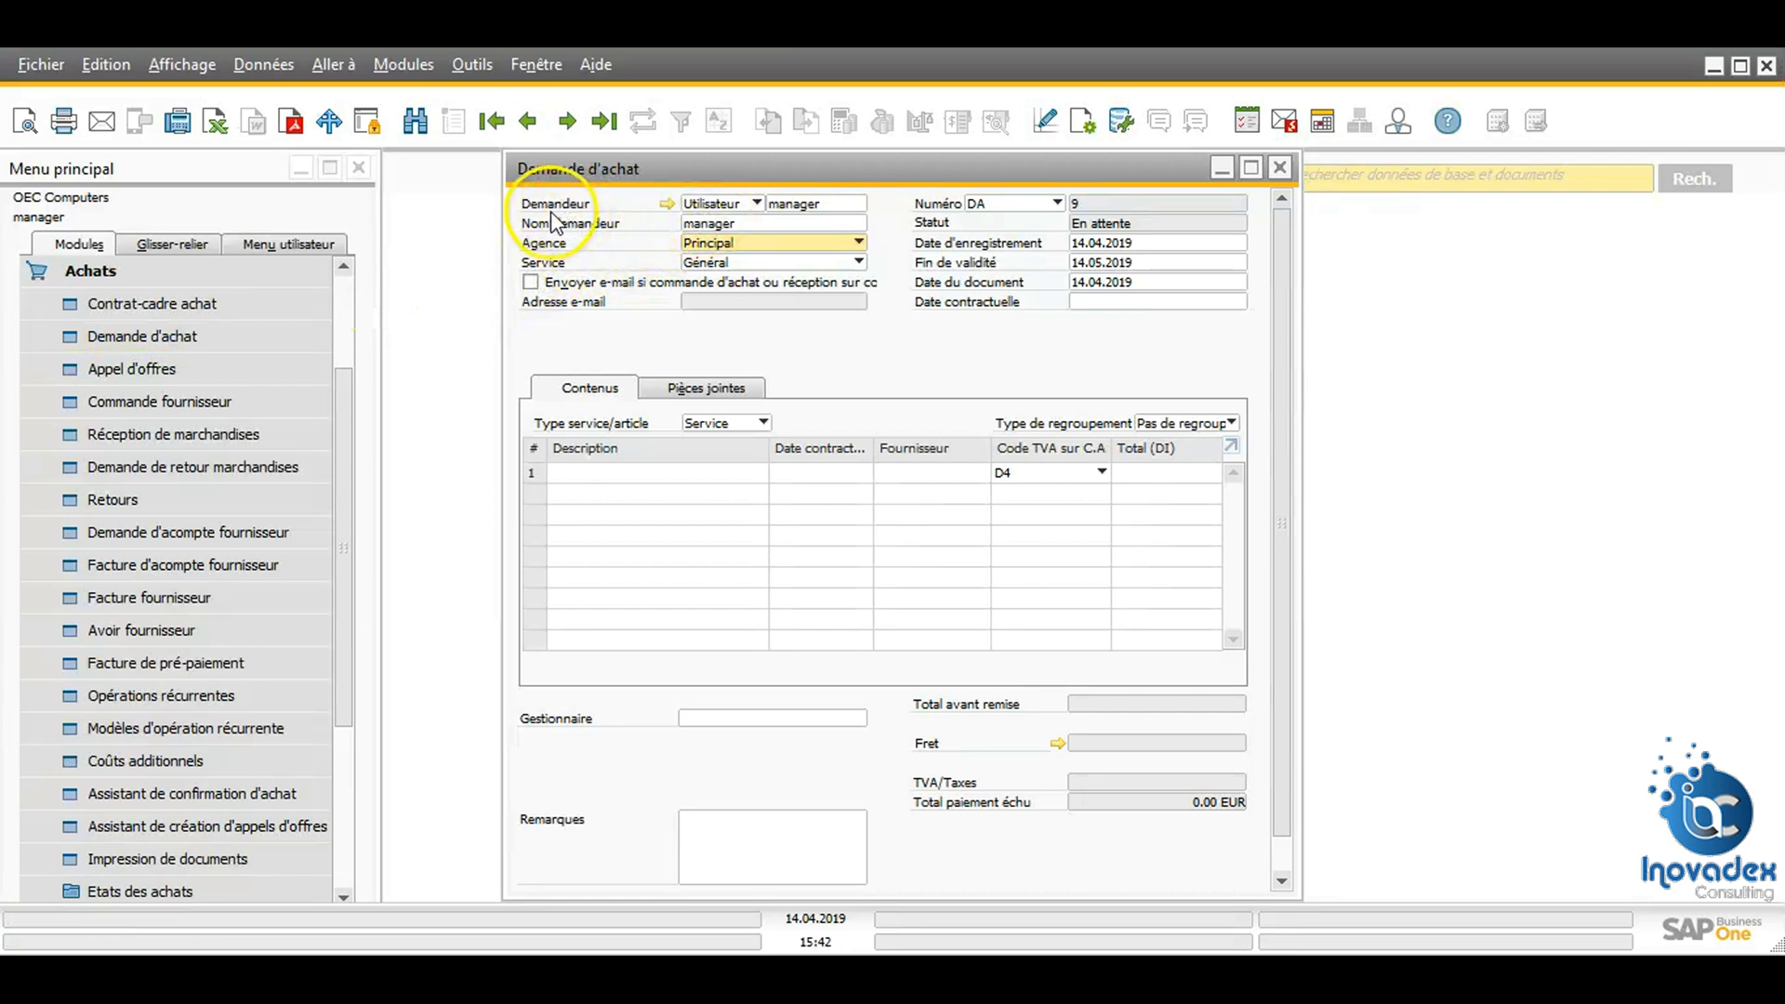
left_click(721, 206)
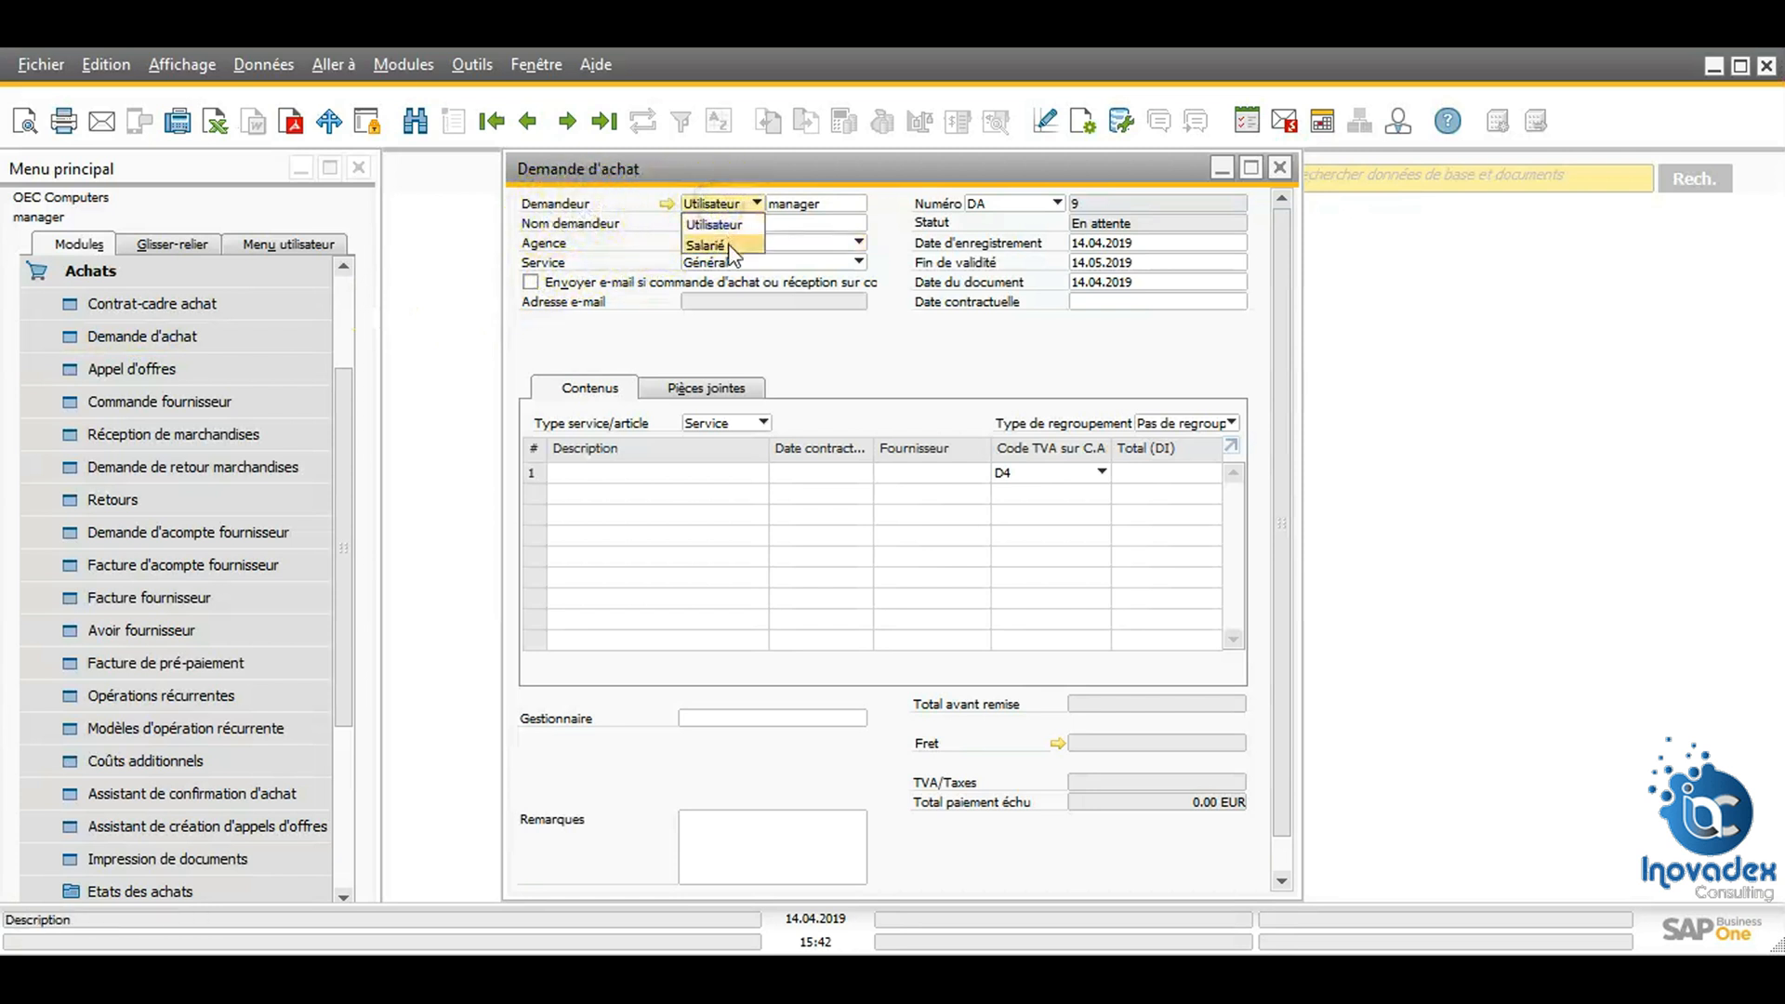
left_click(728, 246)
left_click(820, 202)
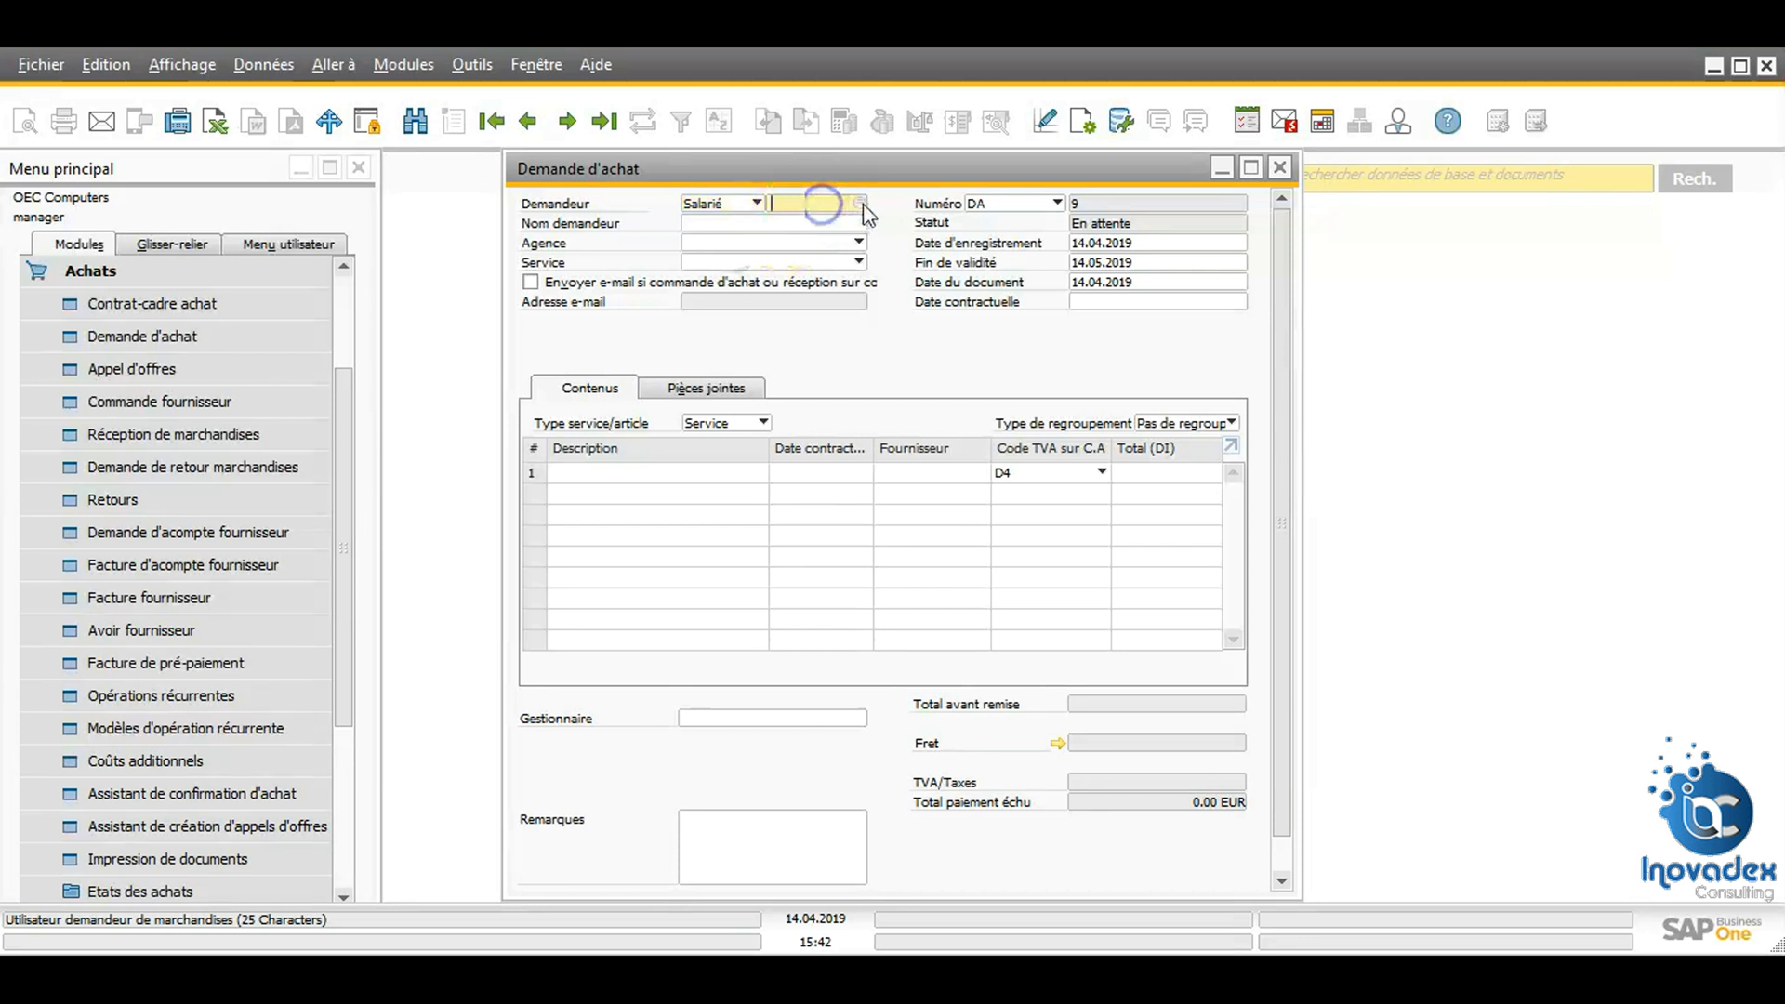
left_click(866, 203)
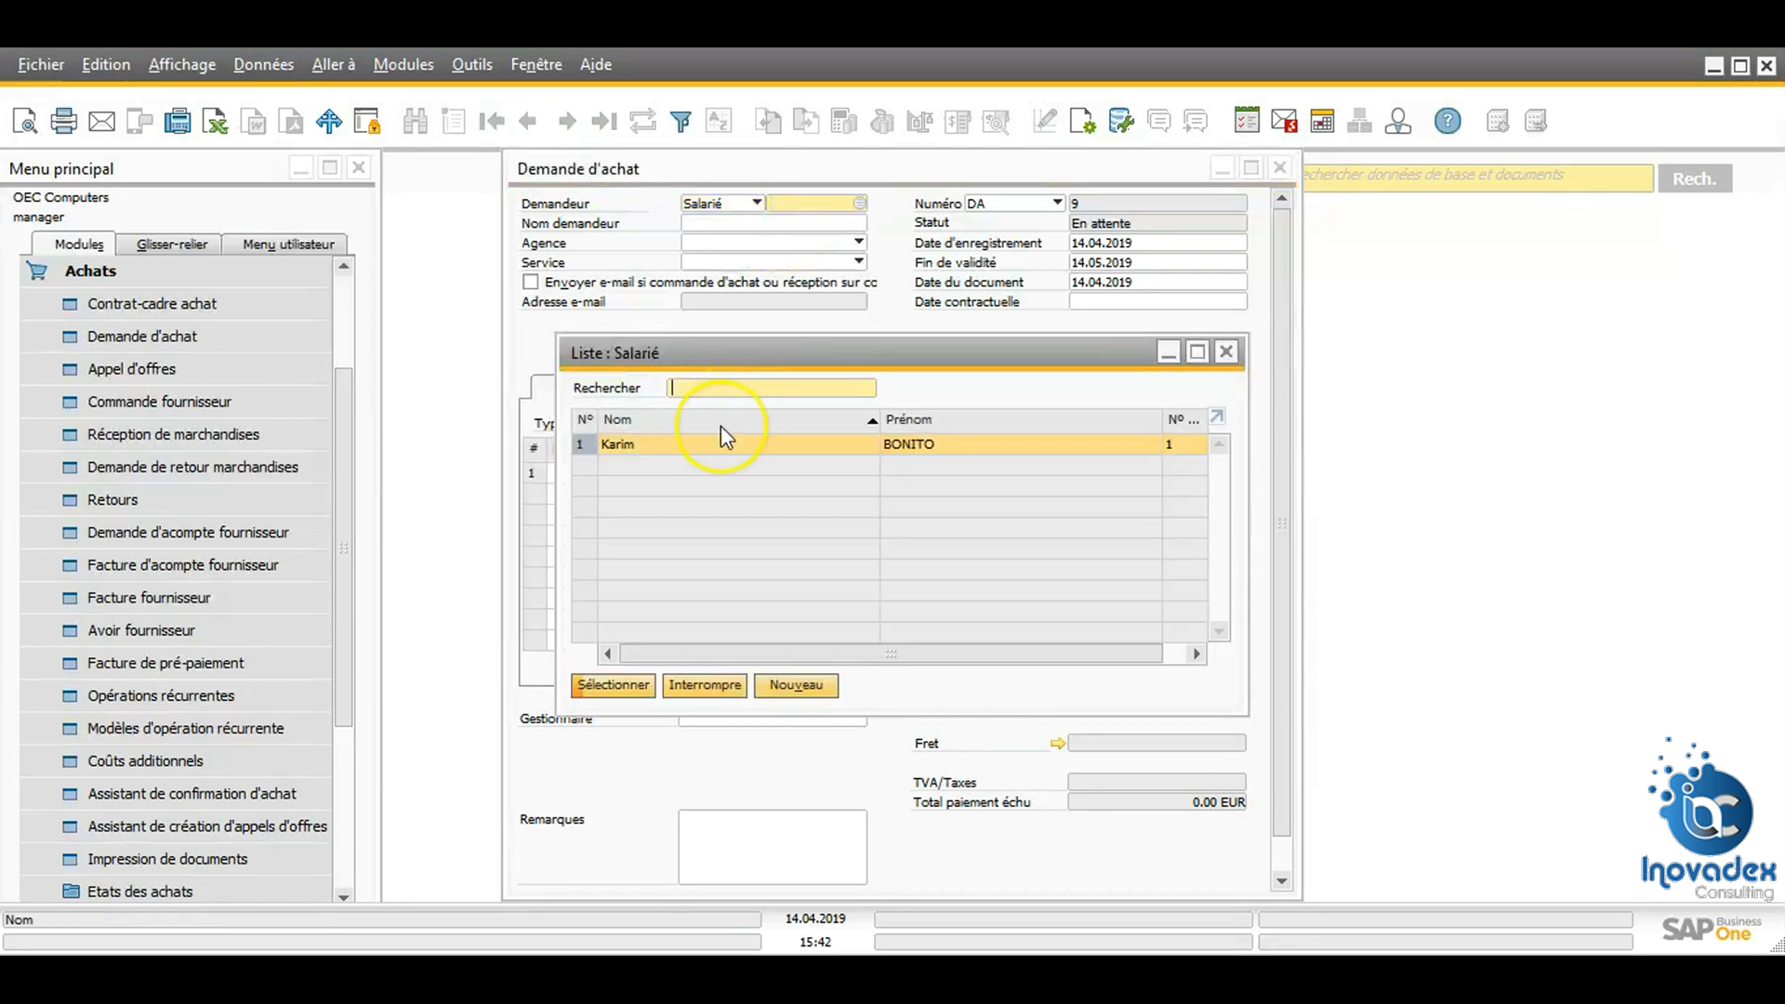
double_click(642, 447)
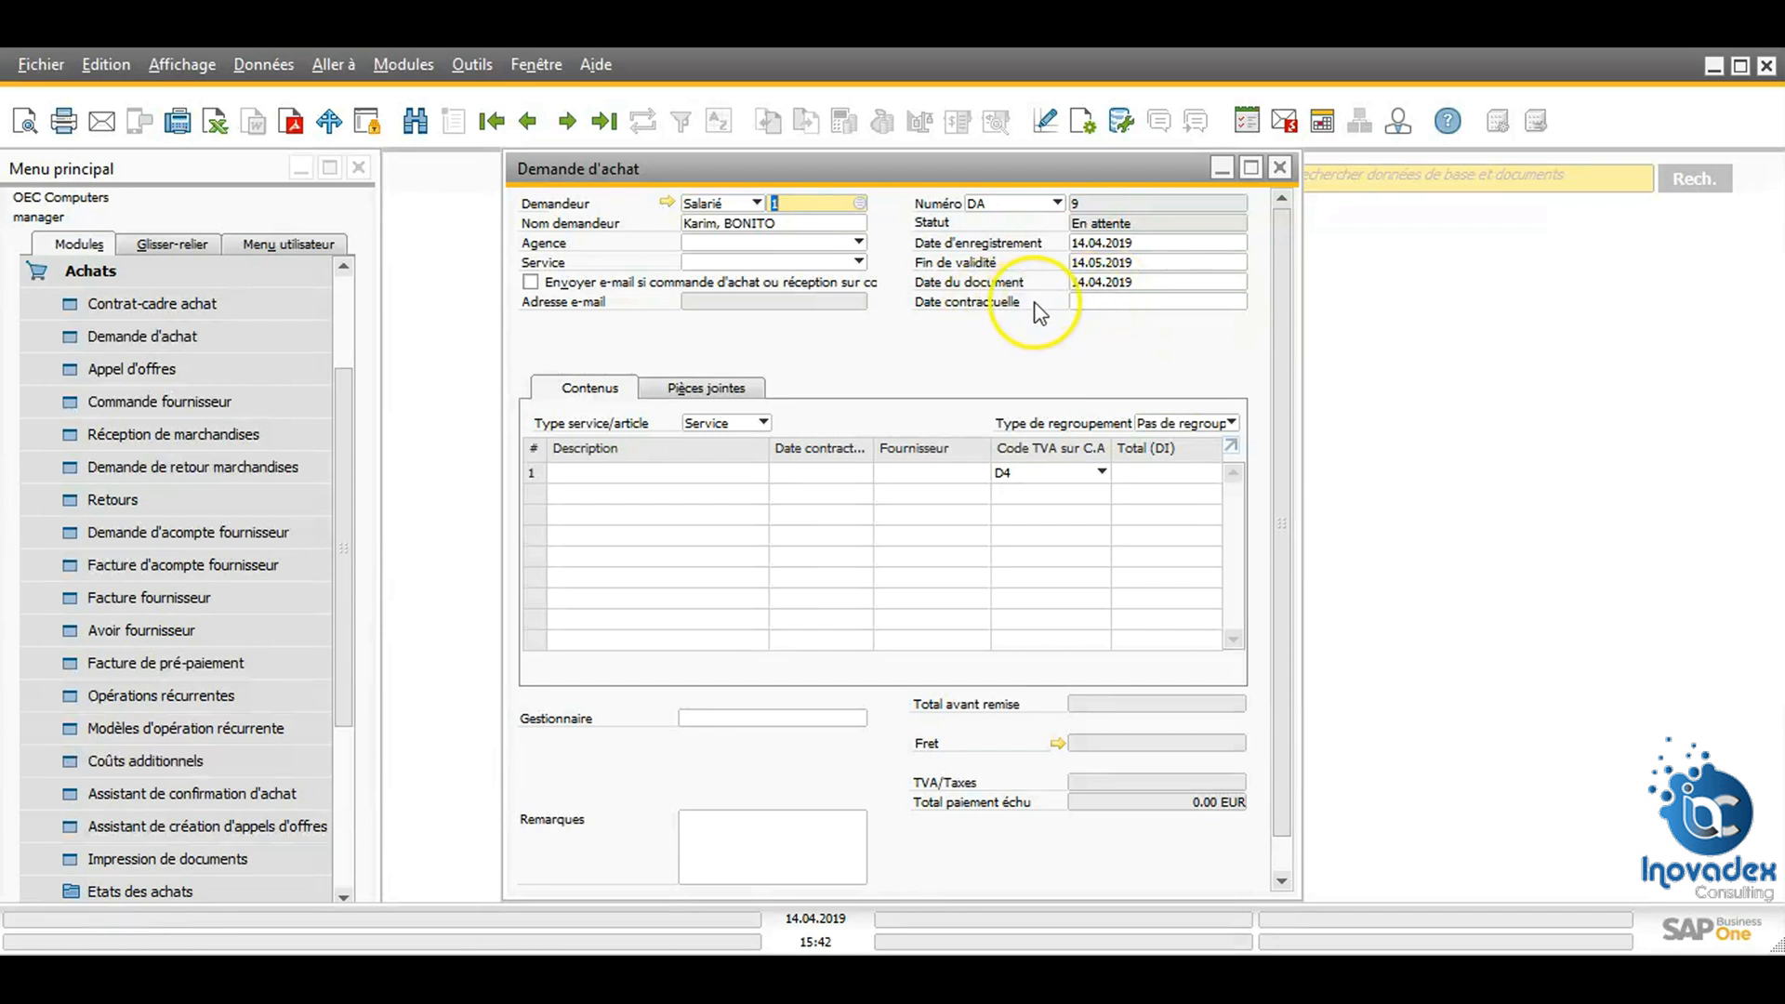
Step: Set the purchase request's contractual date to 15.04.2019 and its content type to Service
left_click(1083, 300)
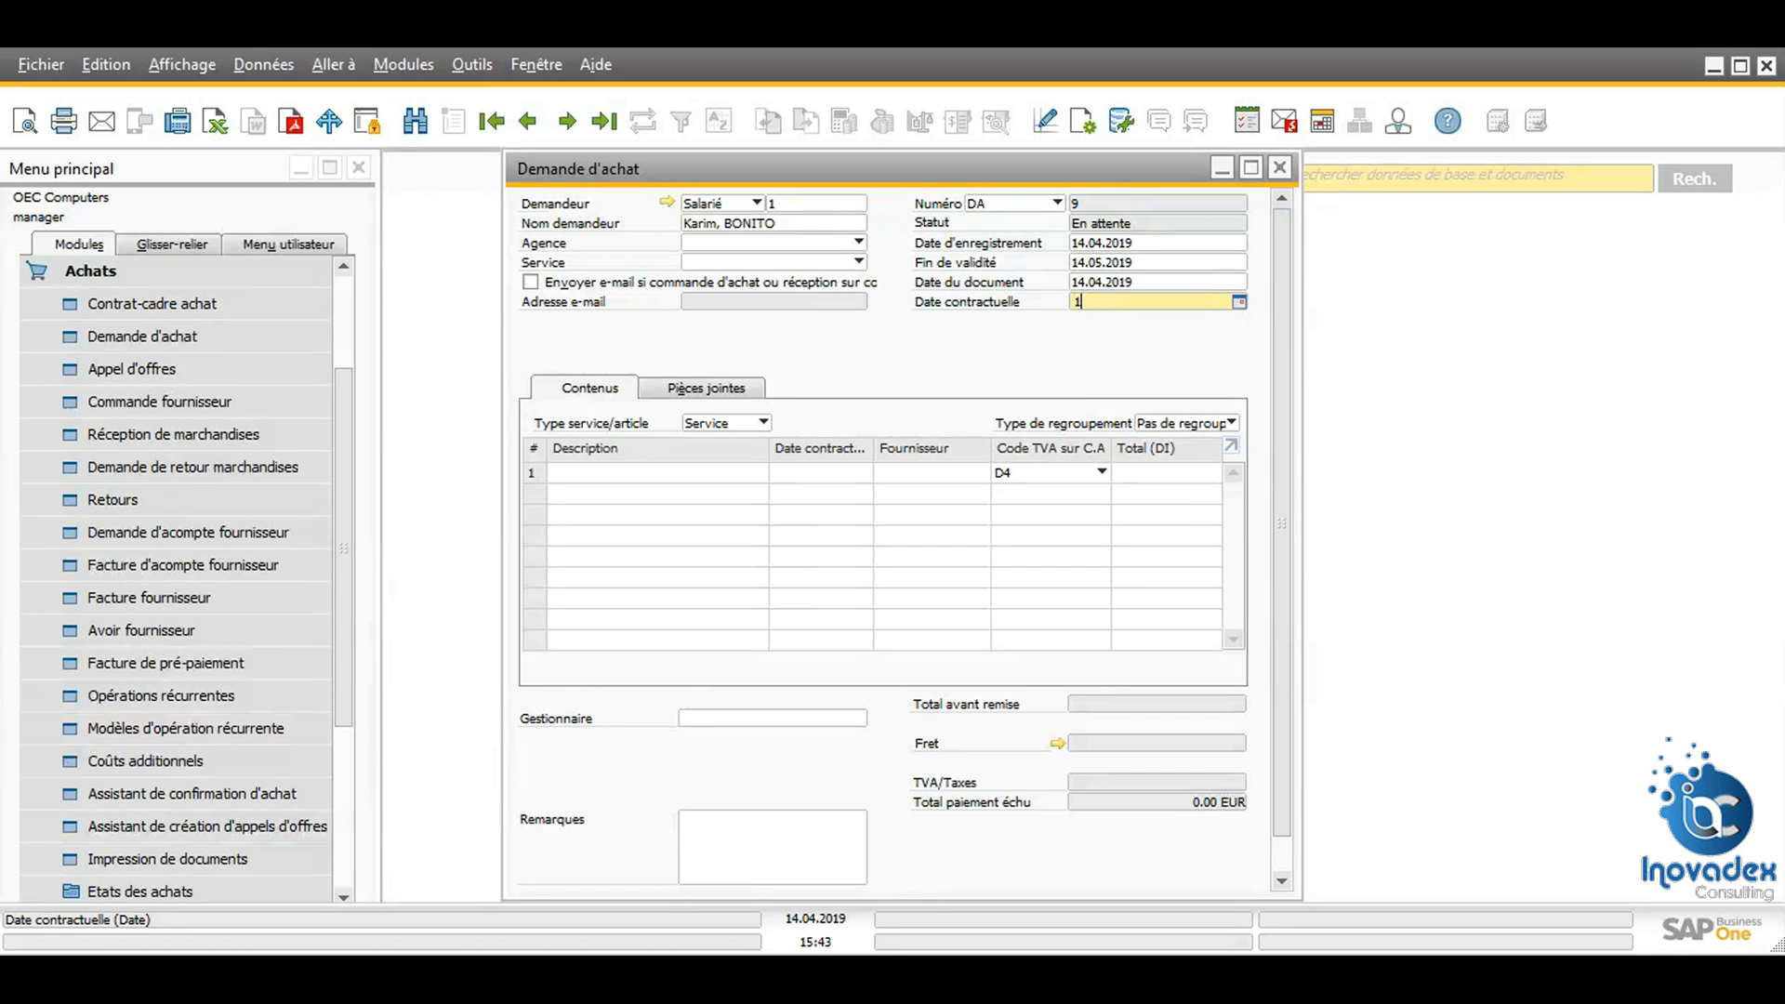
type("15042019")
left_click(705, 475)
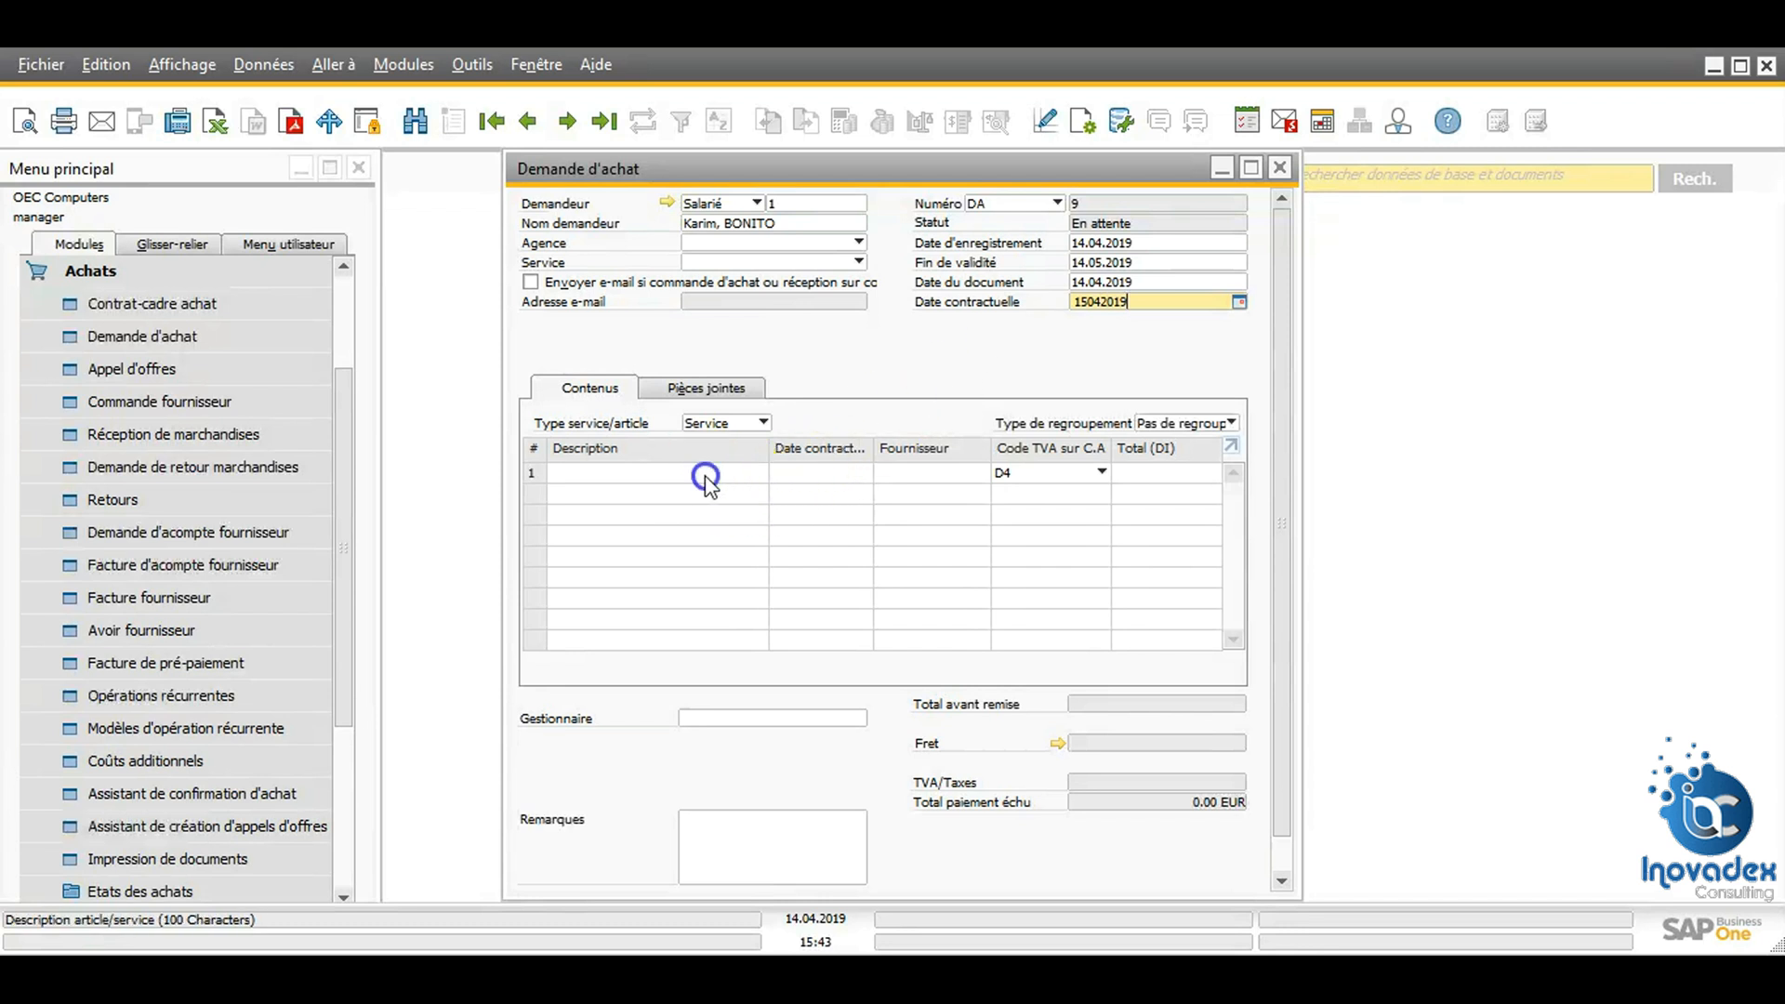
left_click(755, 424)
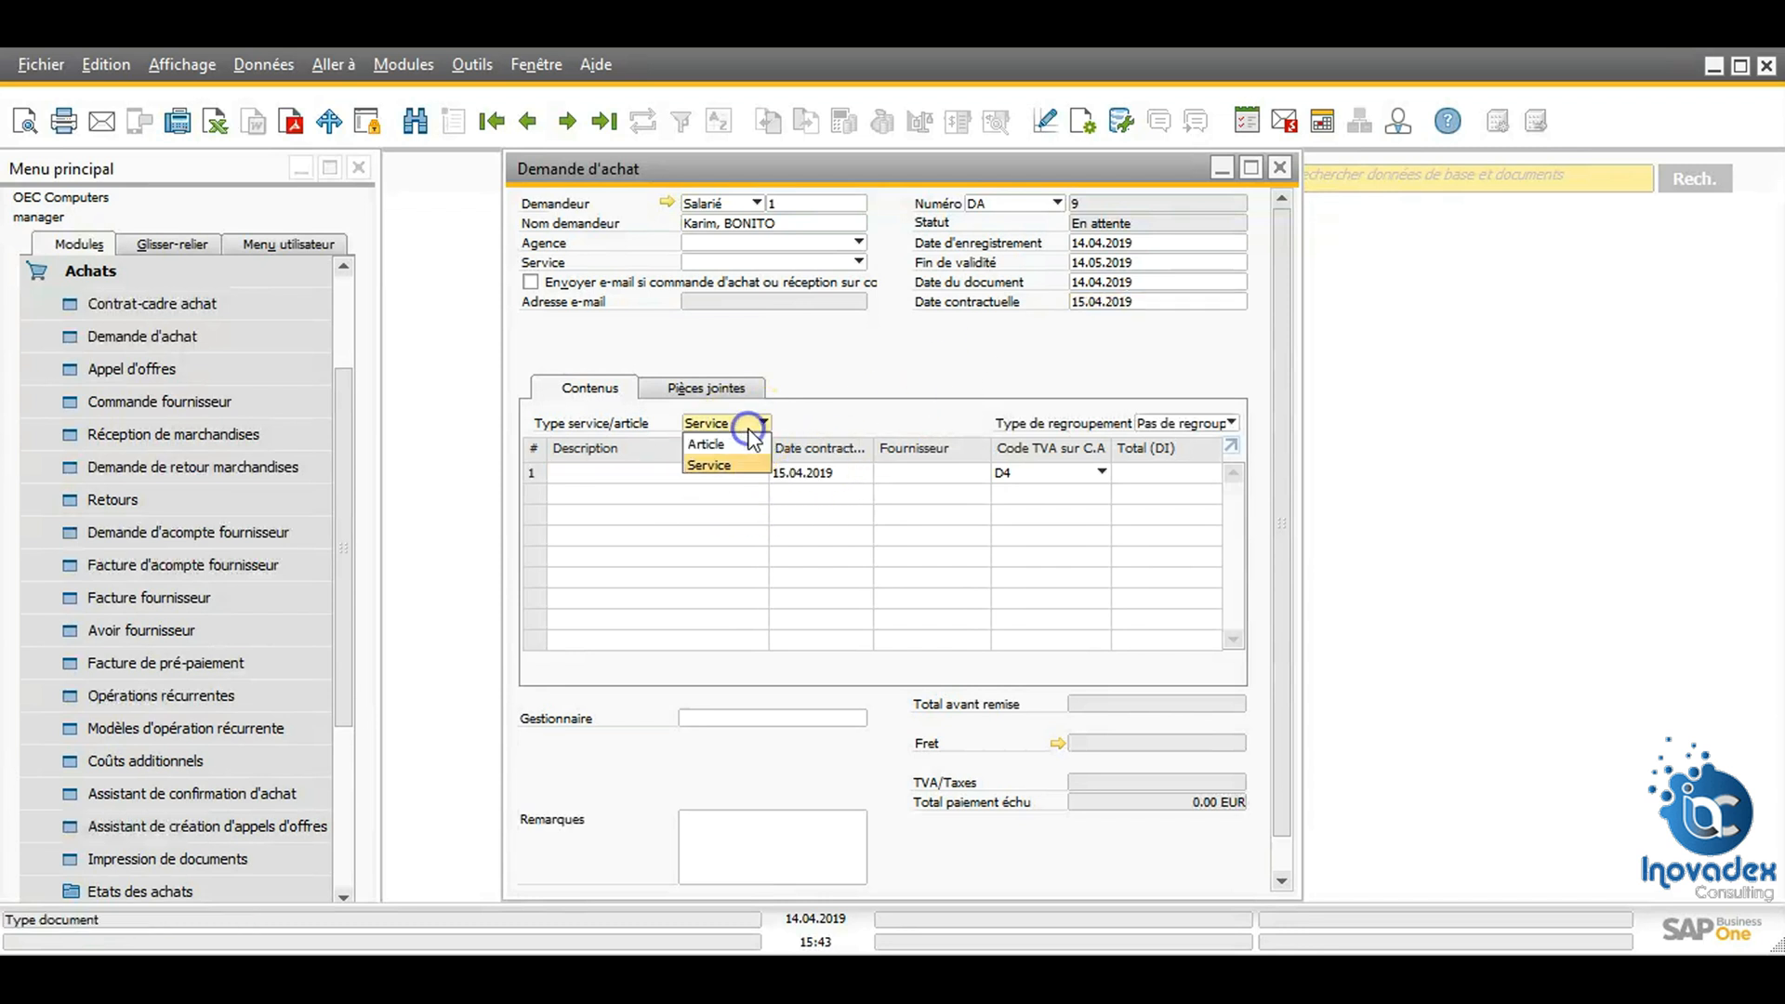
left_click(718, 466)
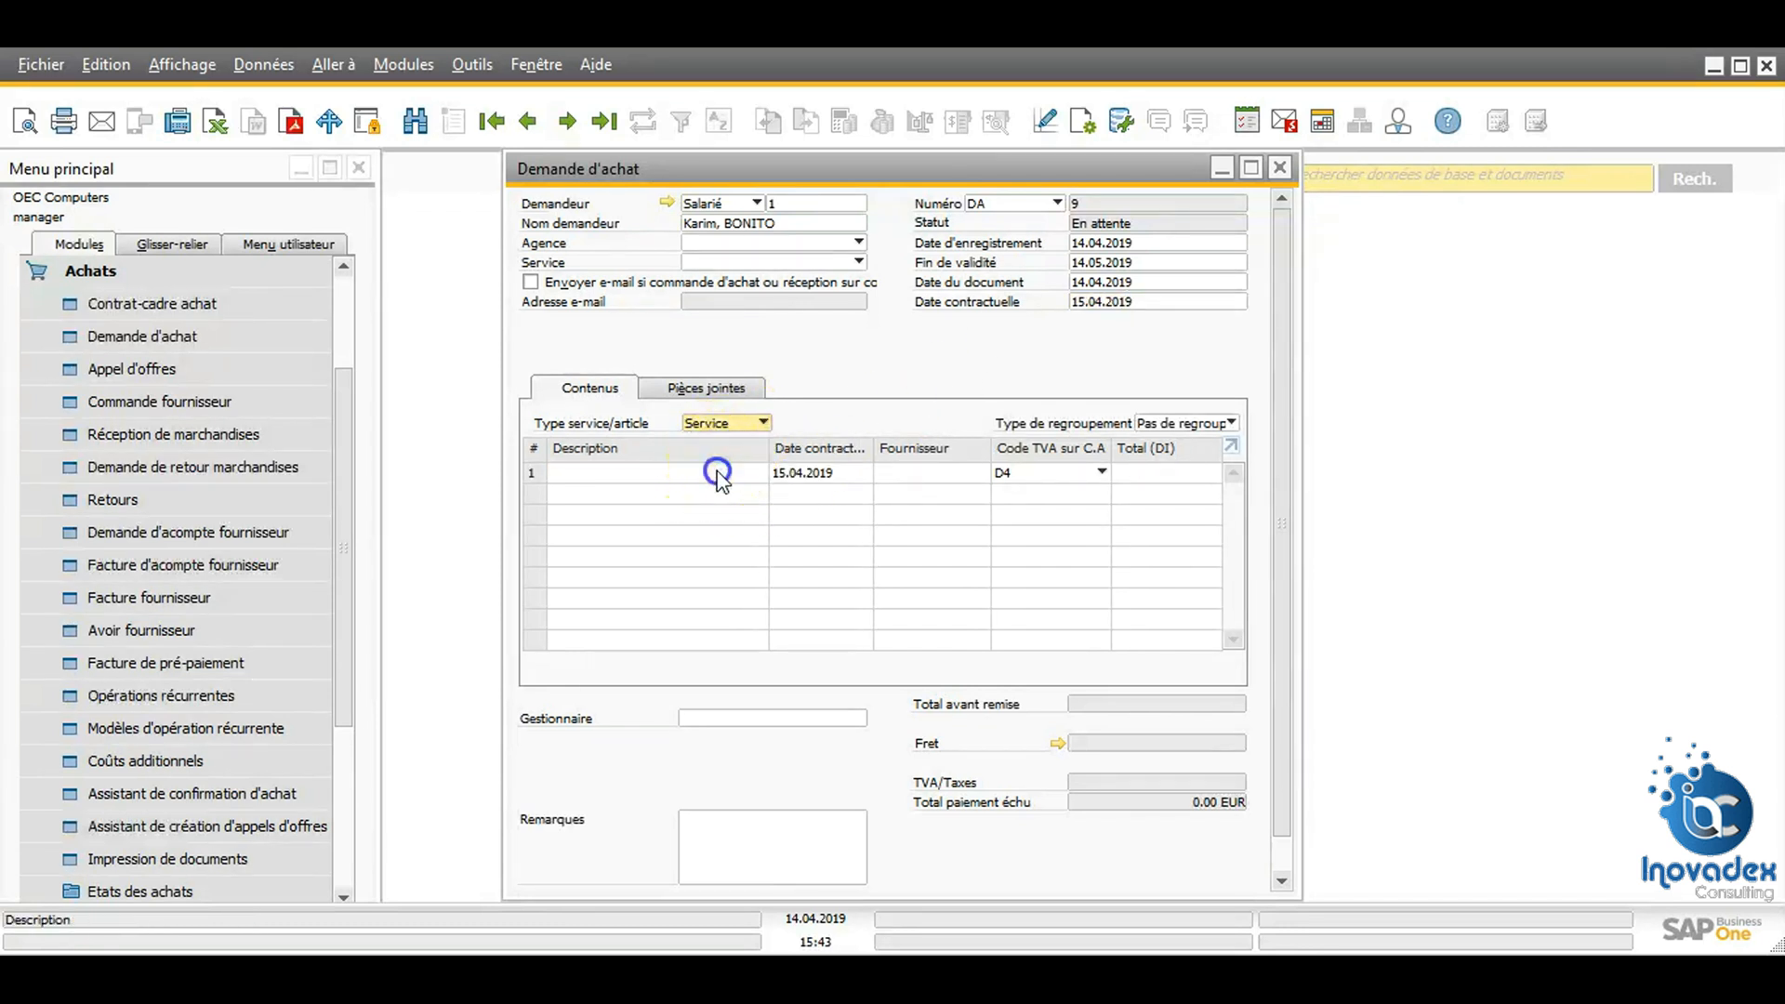
Step: Describe the first service line as "Réparation de la machine BOSCH ARTU17º", then create the purchase request and close its form
left_click(658, 472)
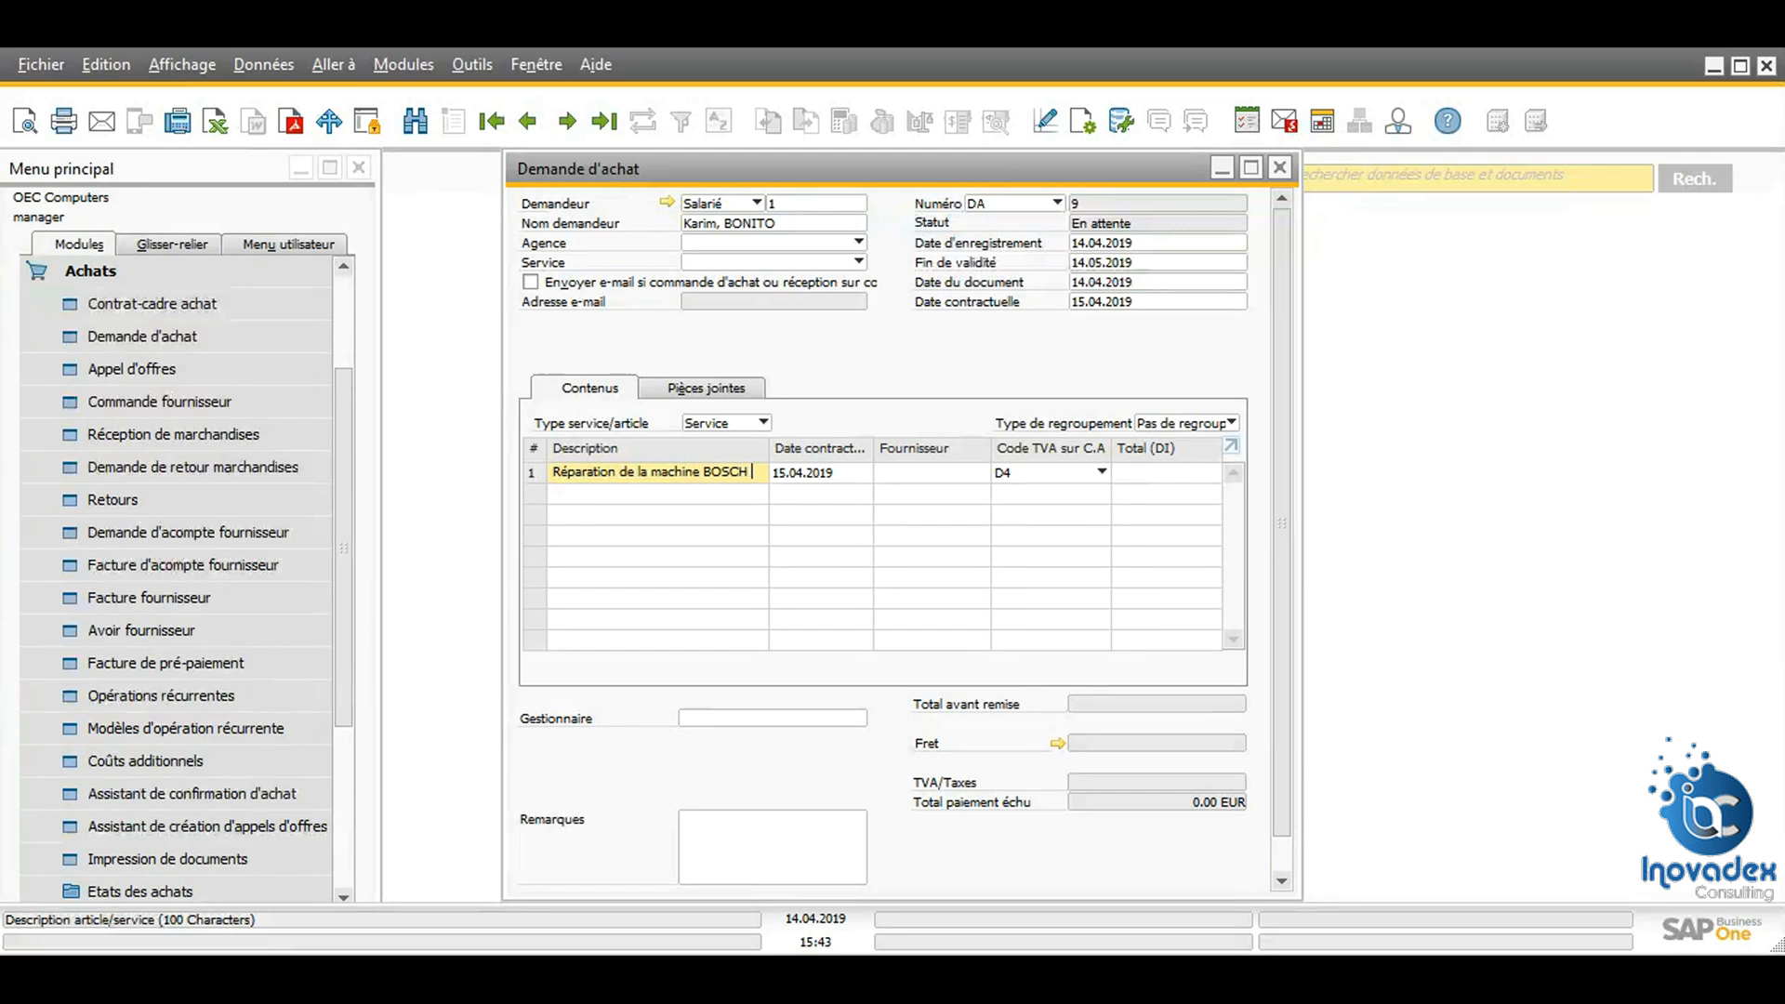
type("RTU")
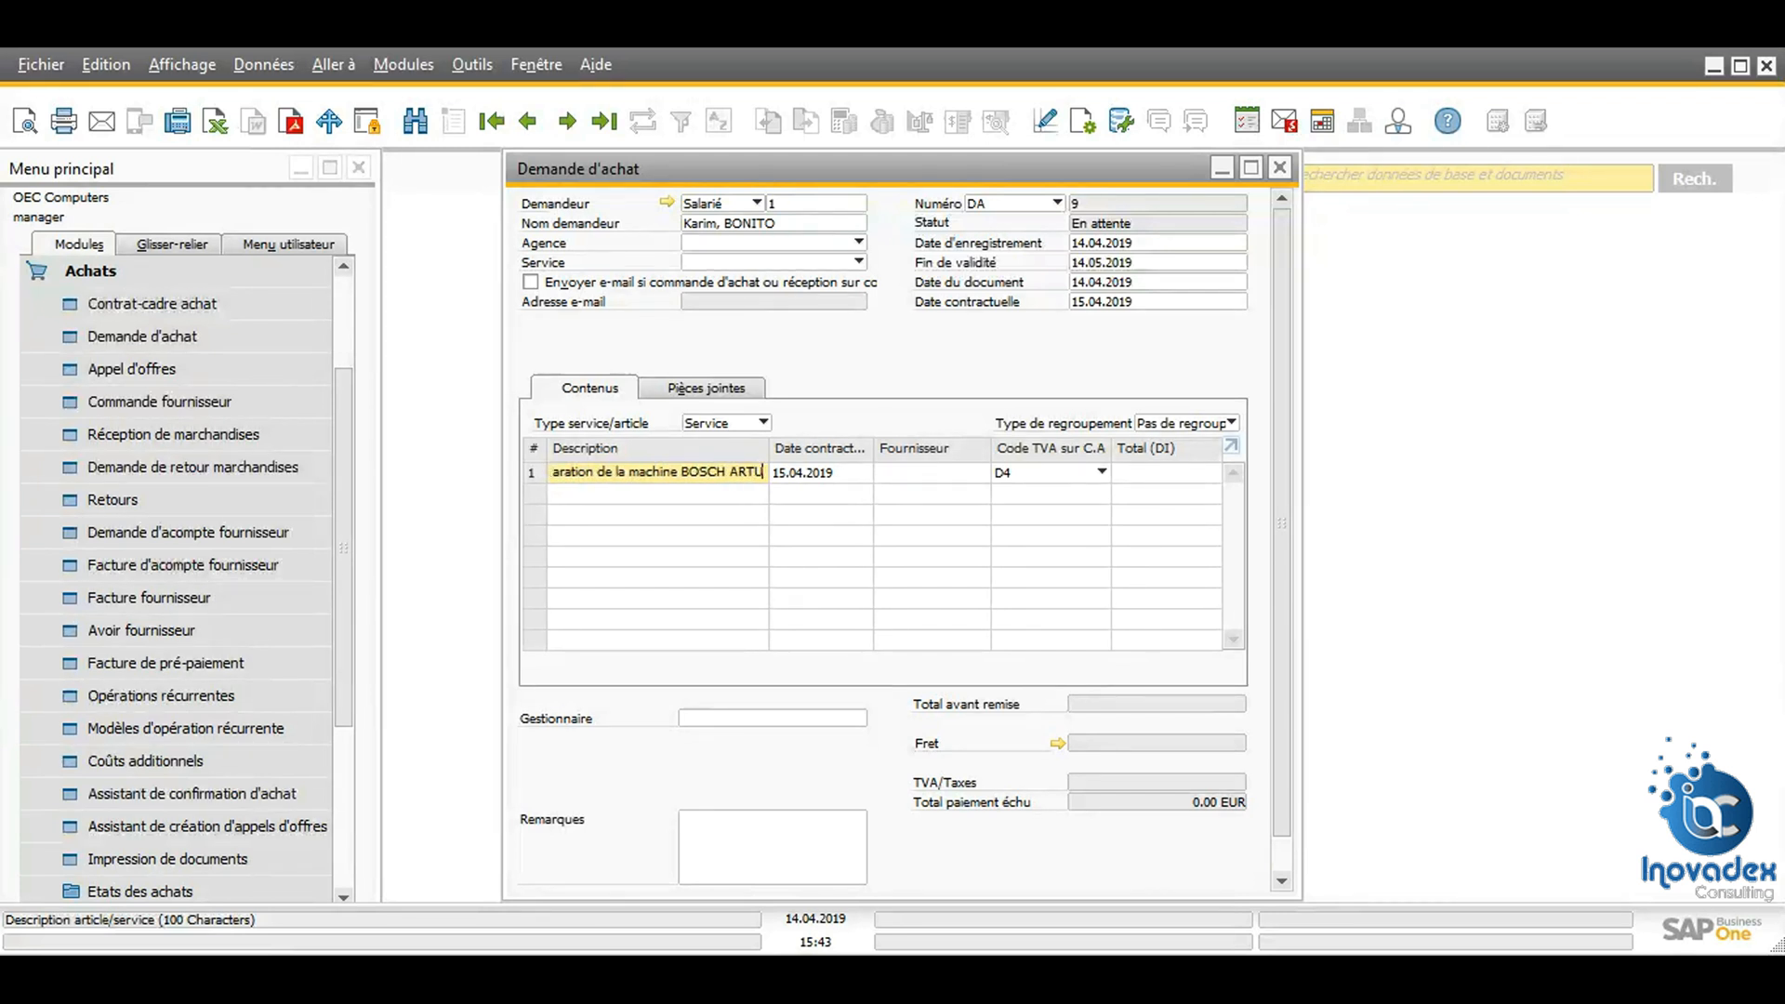
type("17")
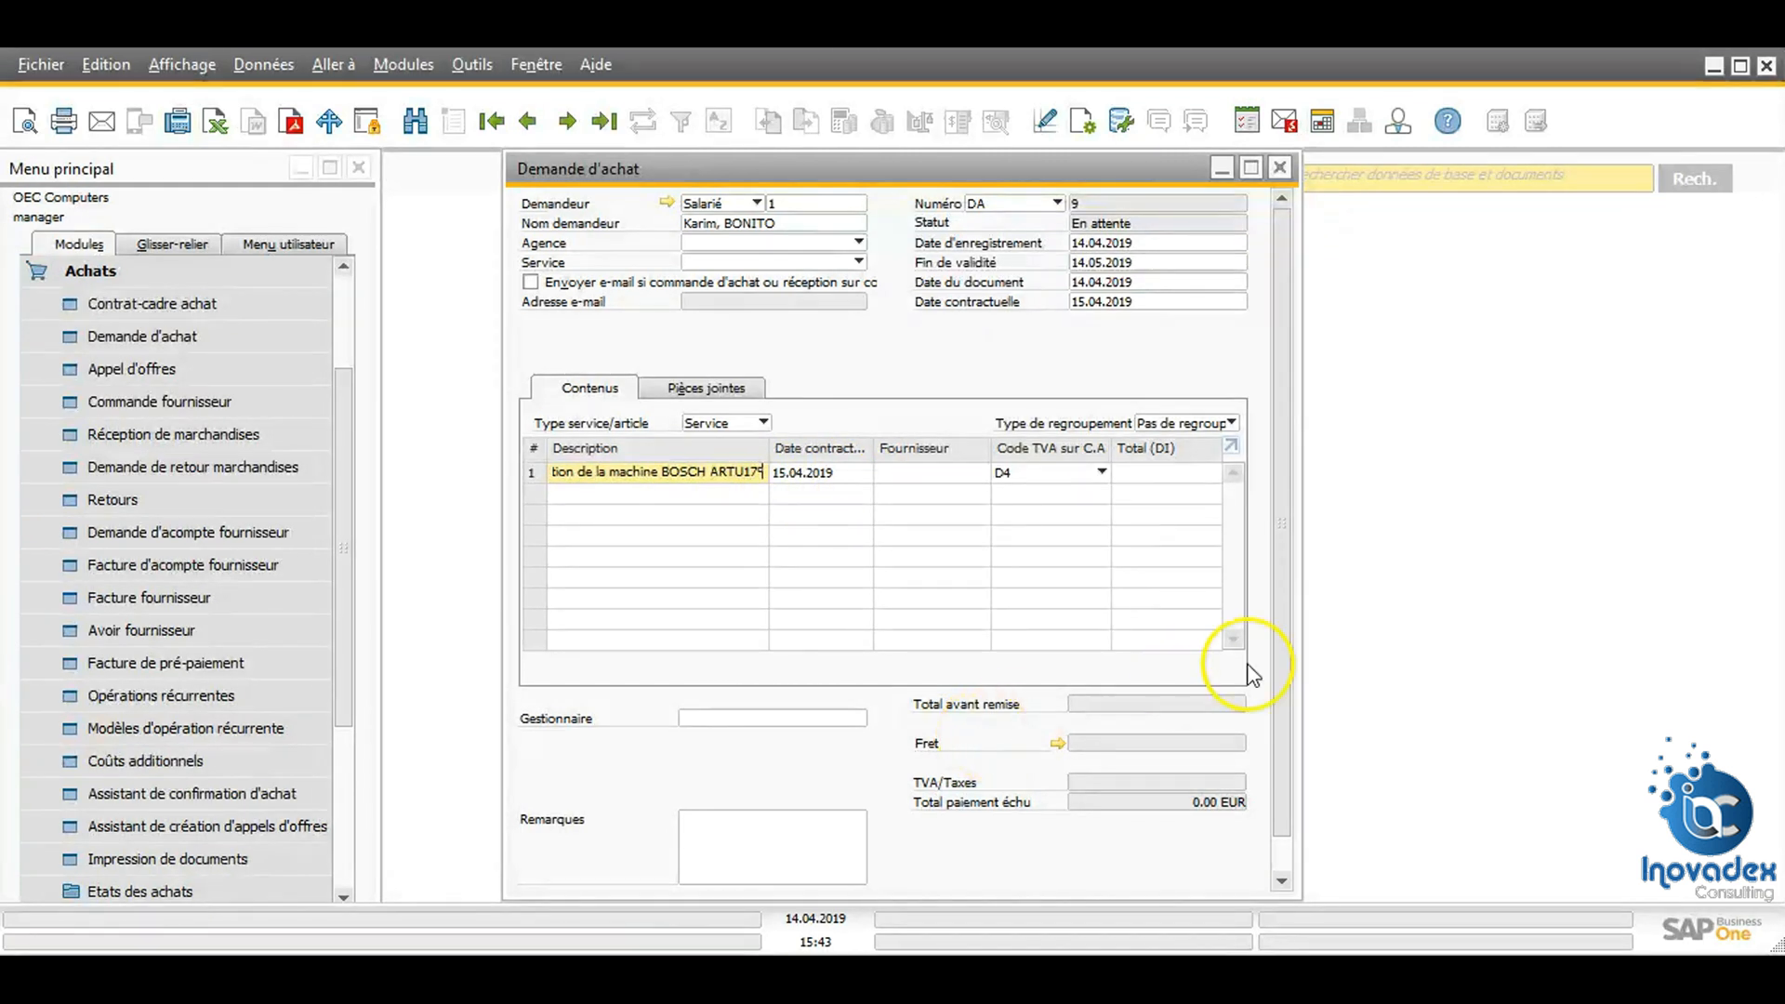
left_click_drag(1285, 632, 1286, 733)
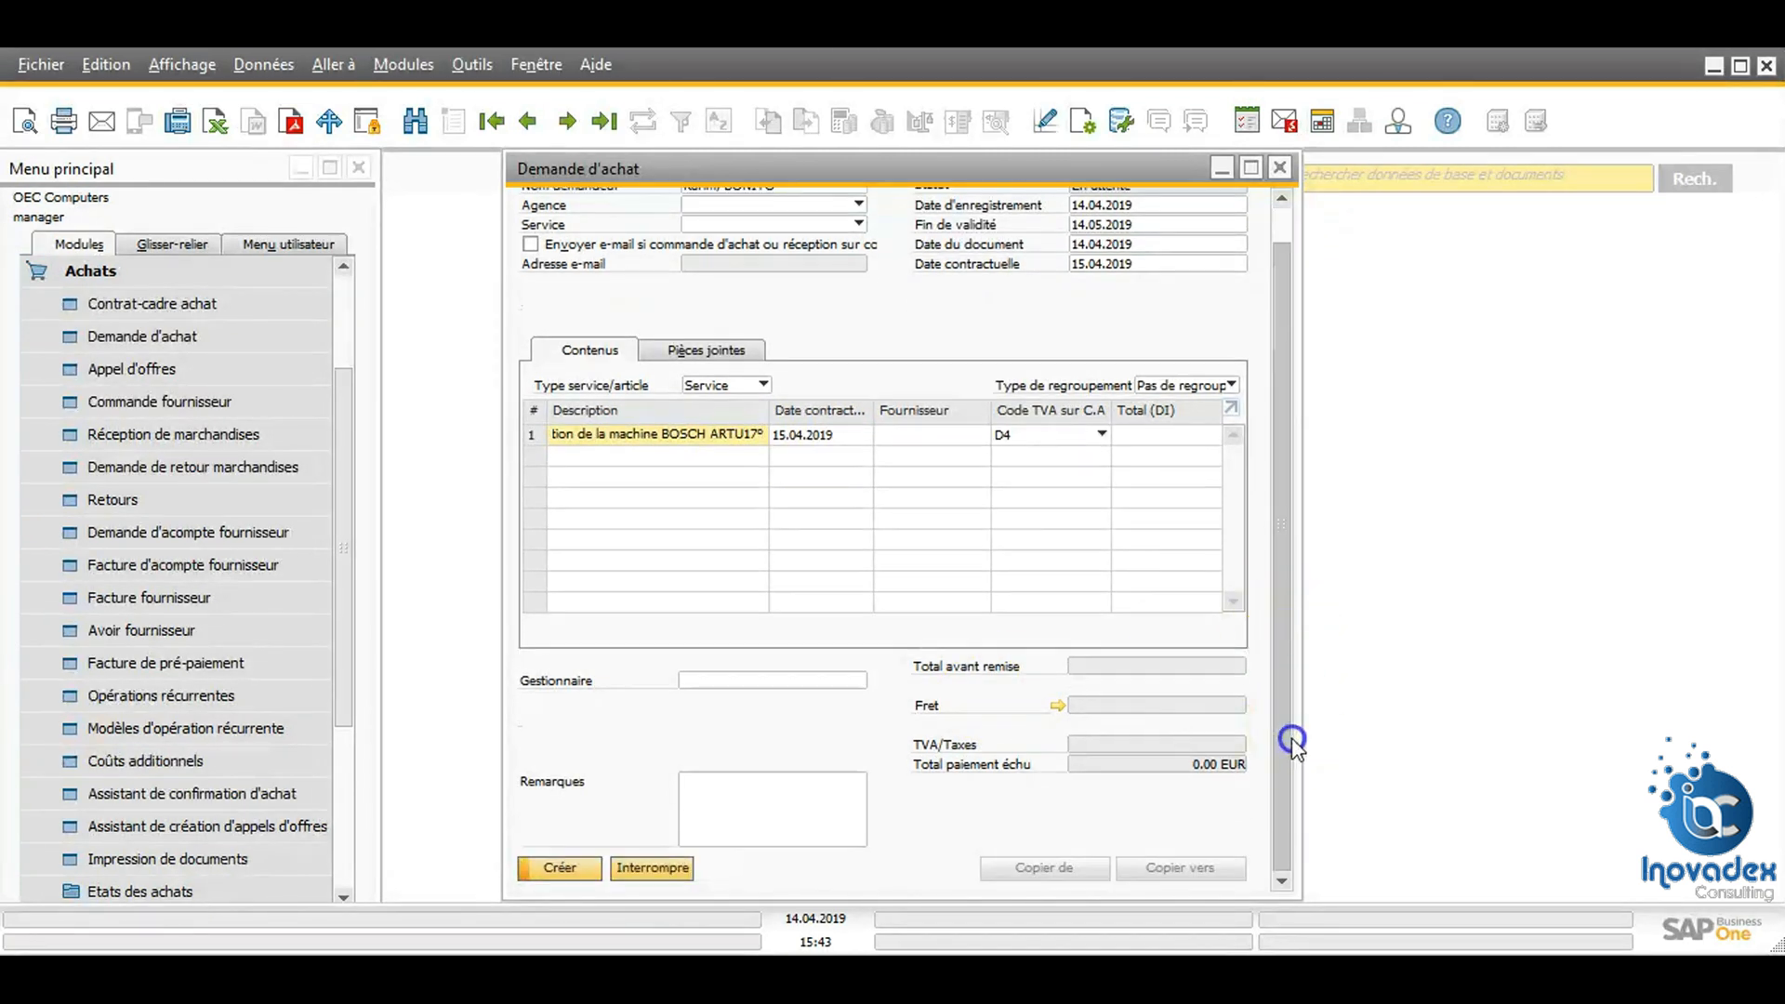
left_click(558, 867)
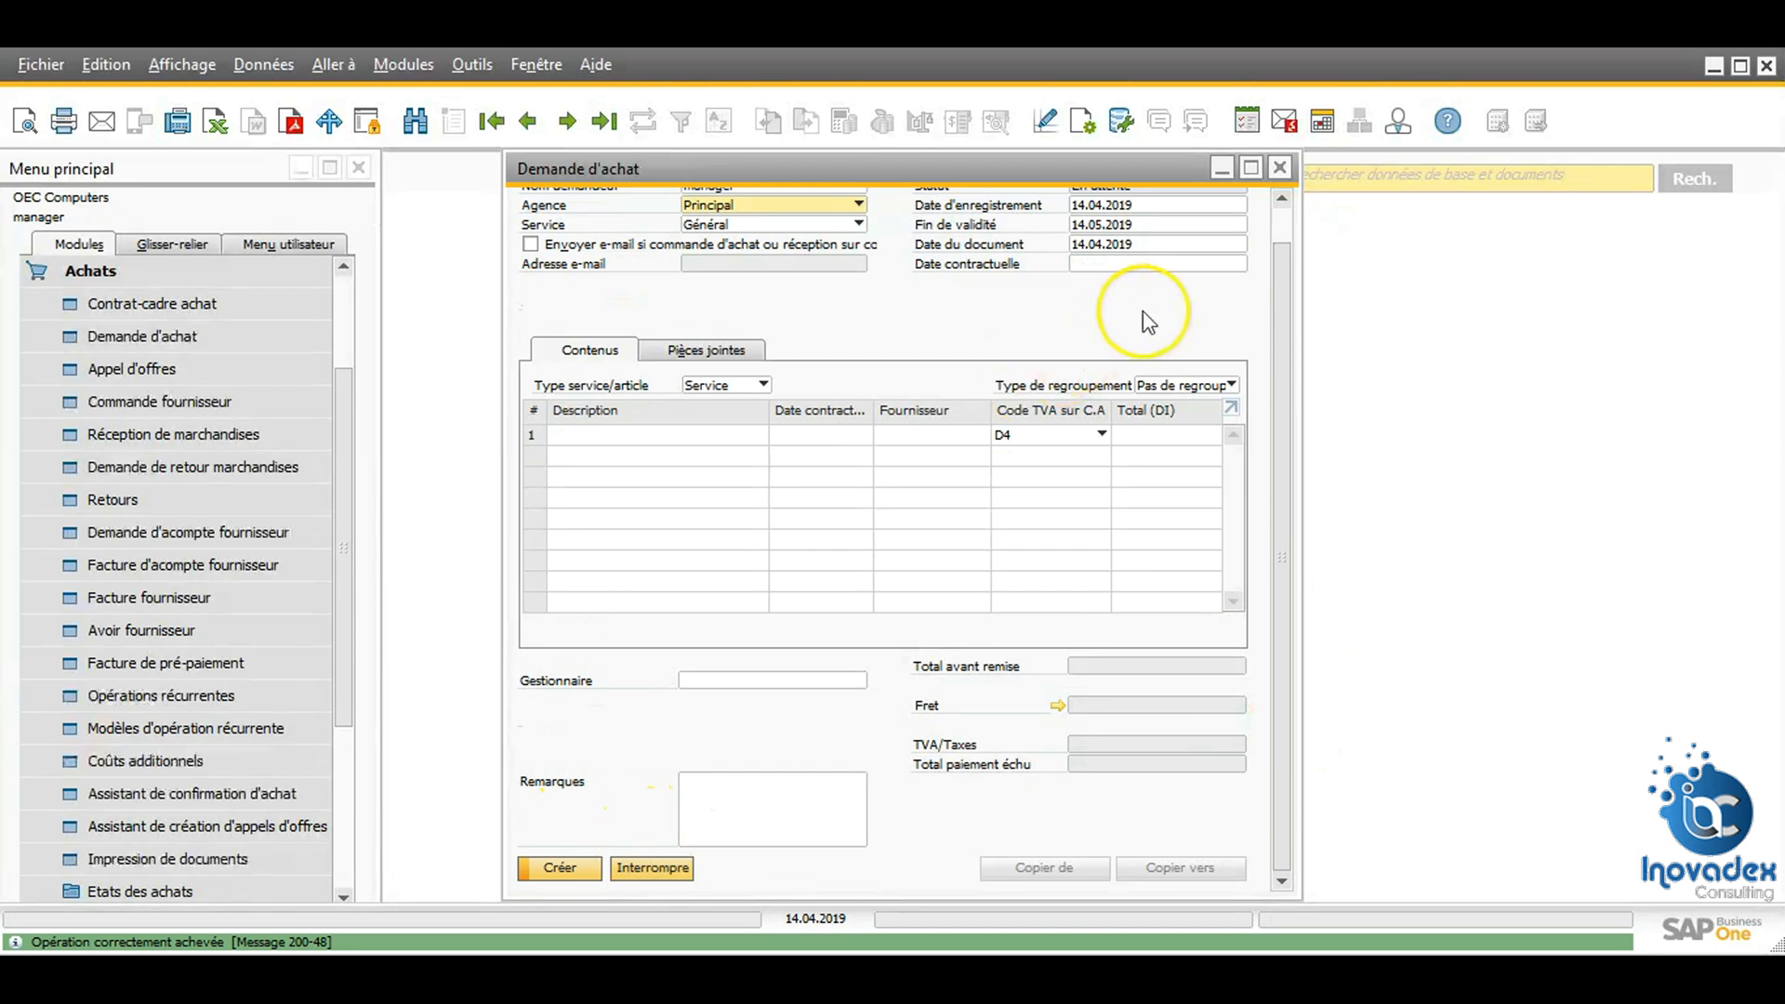
left_click(1280, 169)
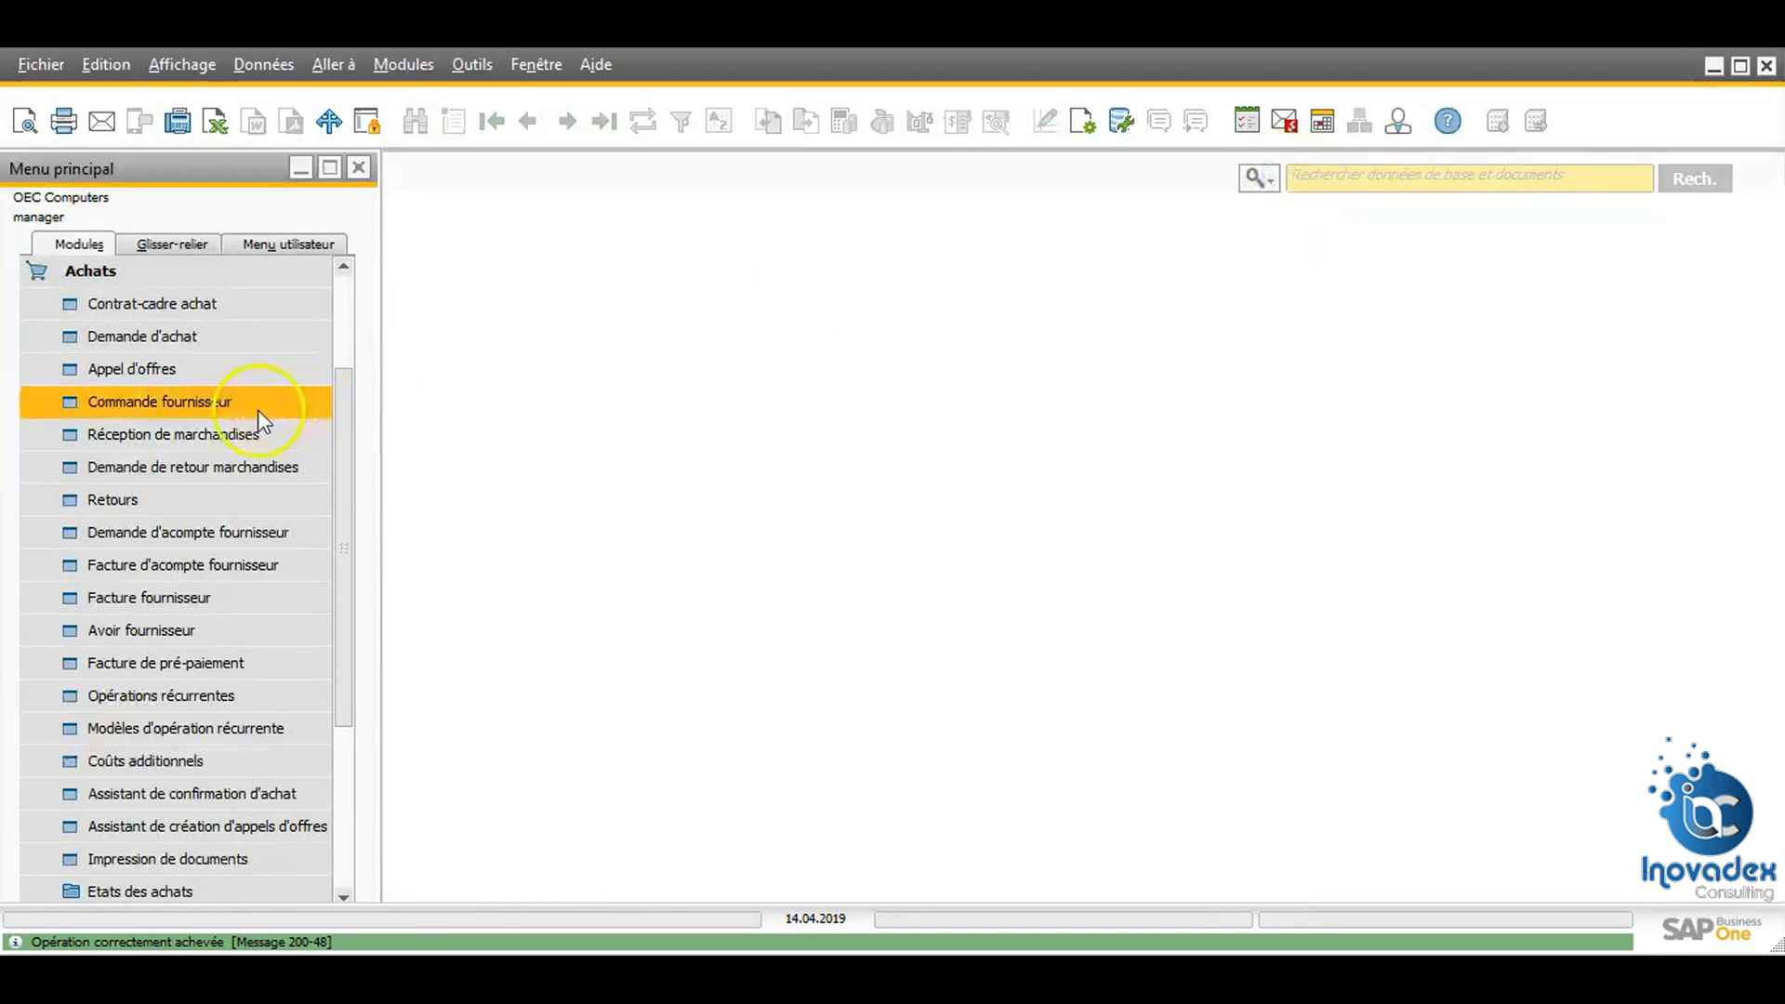
Step: Open a new purchase order (Commande fournisseur) for supplier Tizol ABC with content type Service
left_click(228, 409)
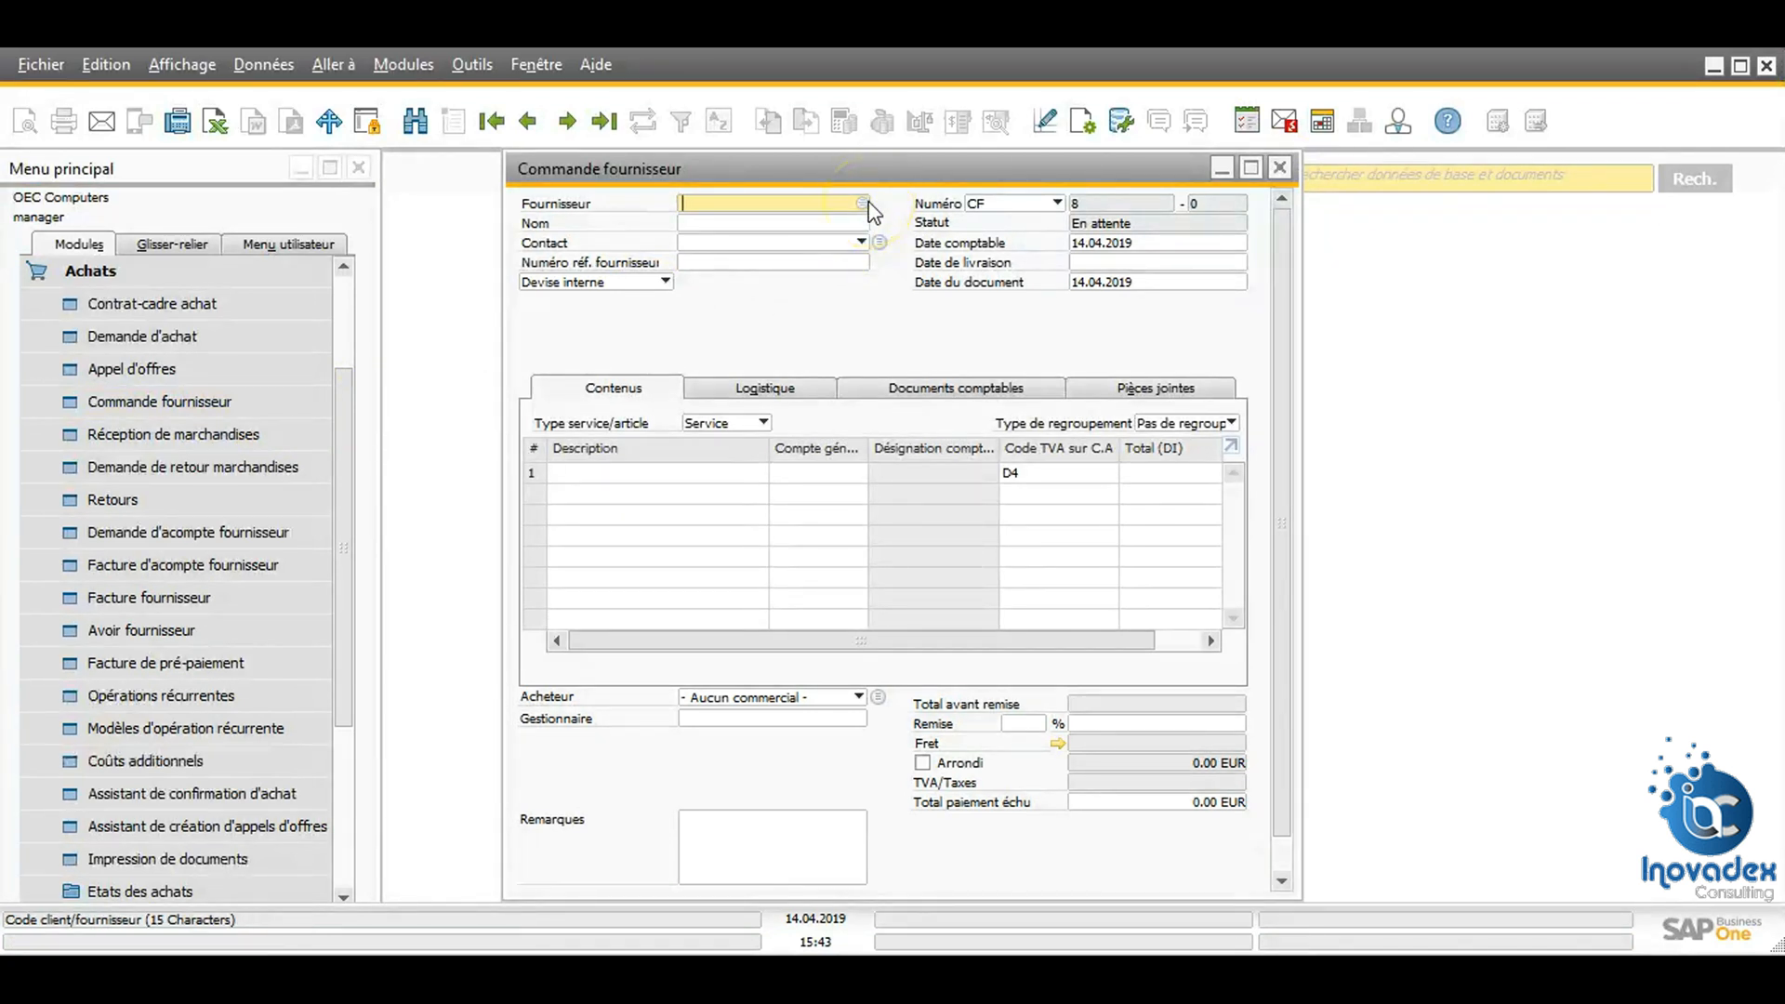
left_click(862, 204)
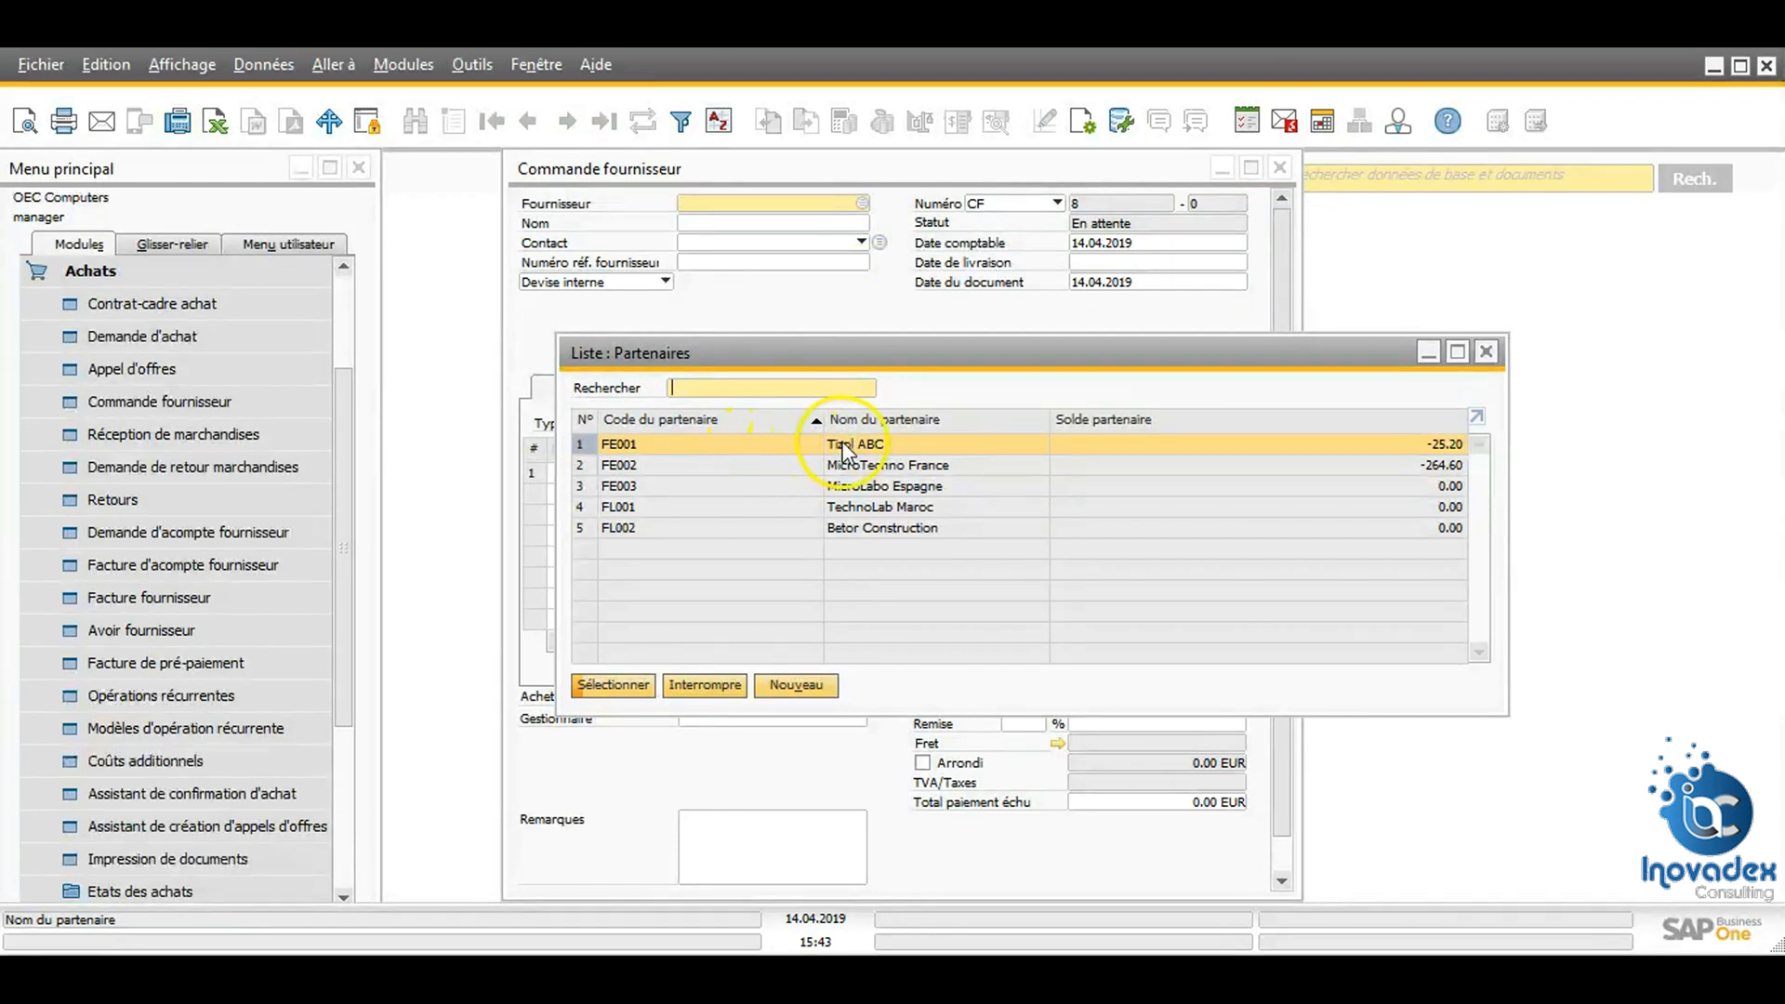
double_click(736, 445)
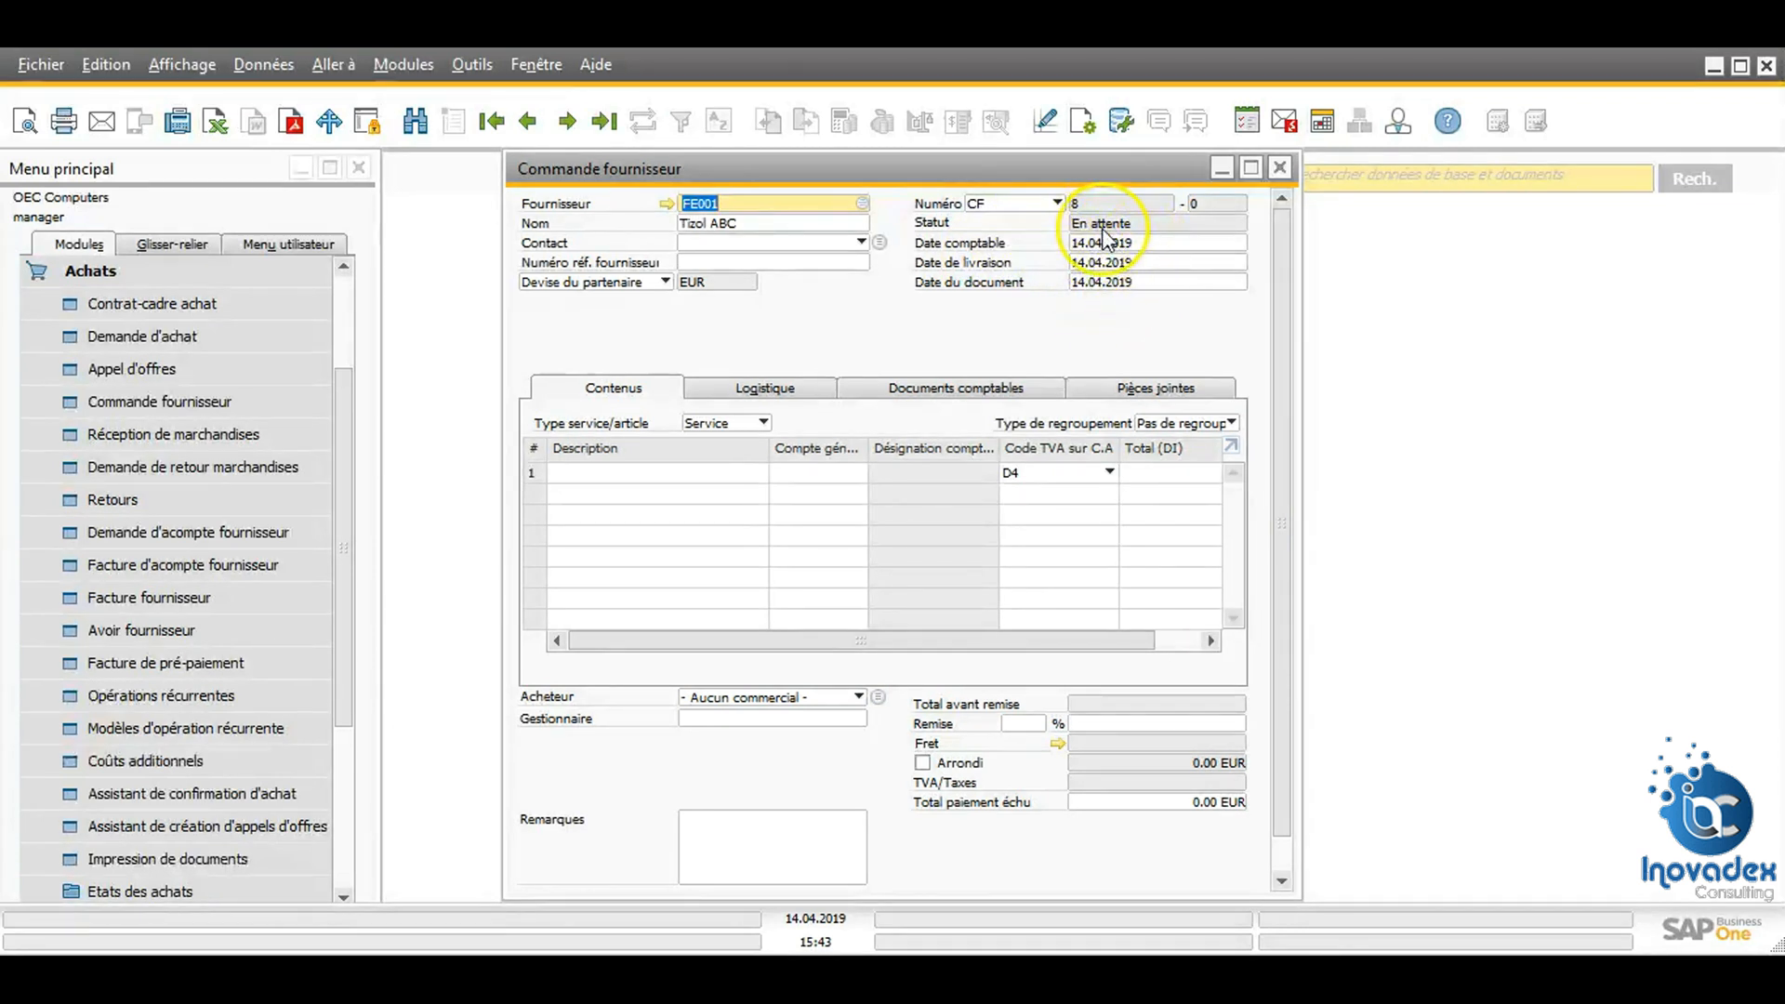
left_click(762, 423)
left_click(716, 465)
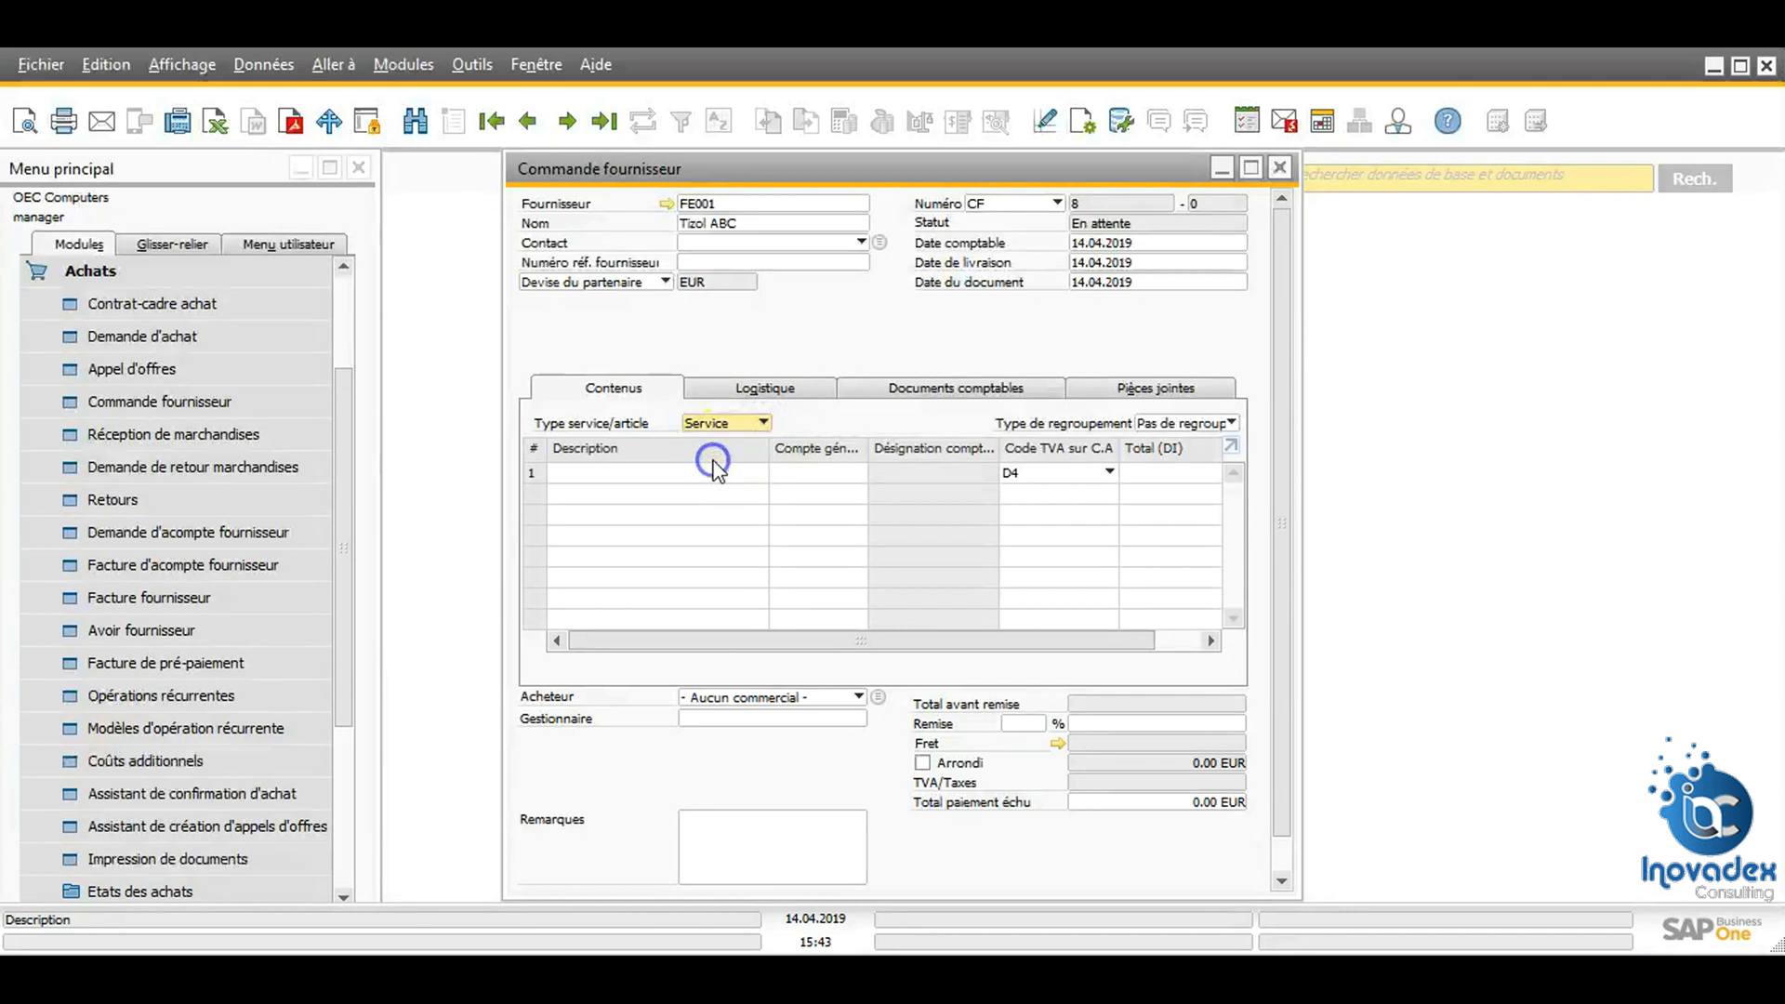
Step: Copy the newly created purchase request for the machine repair into the purchase order
scroll(1281, 376, "down", 1)
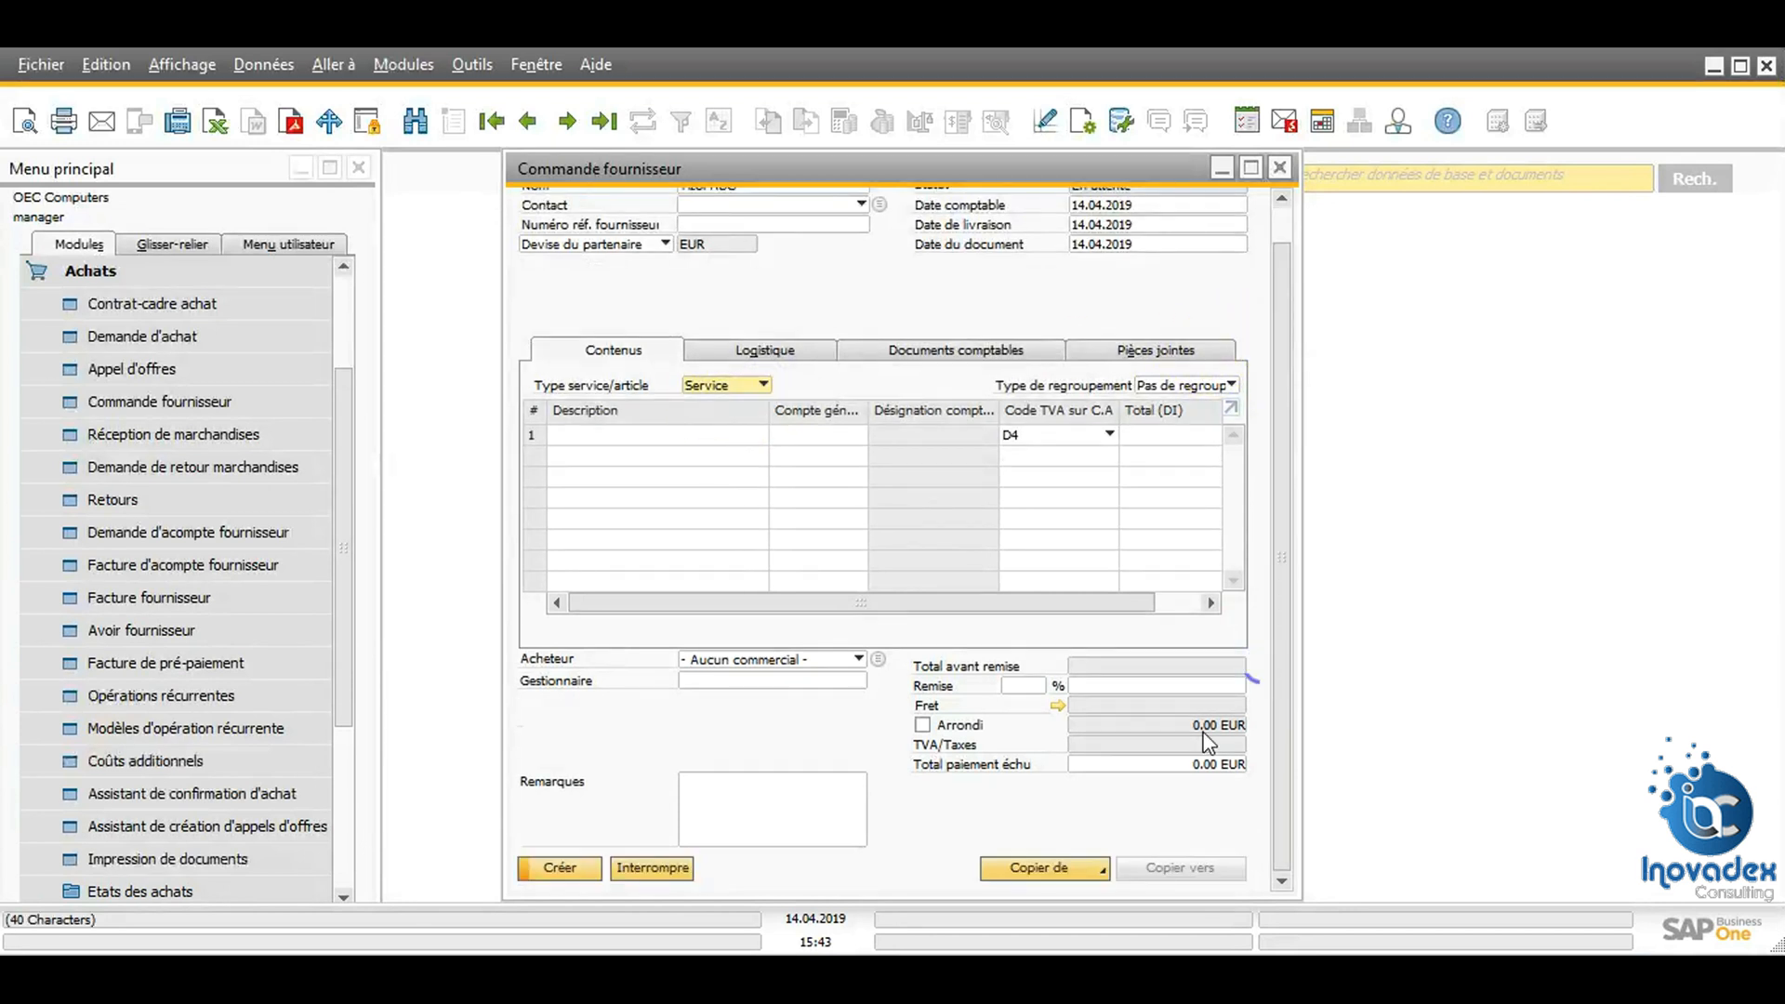
left_click(1056, 874)
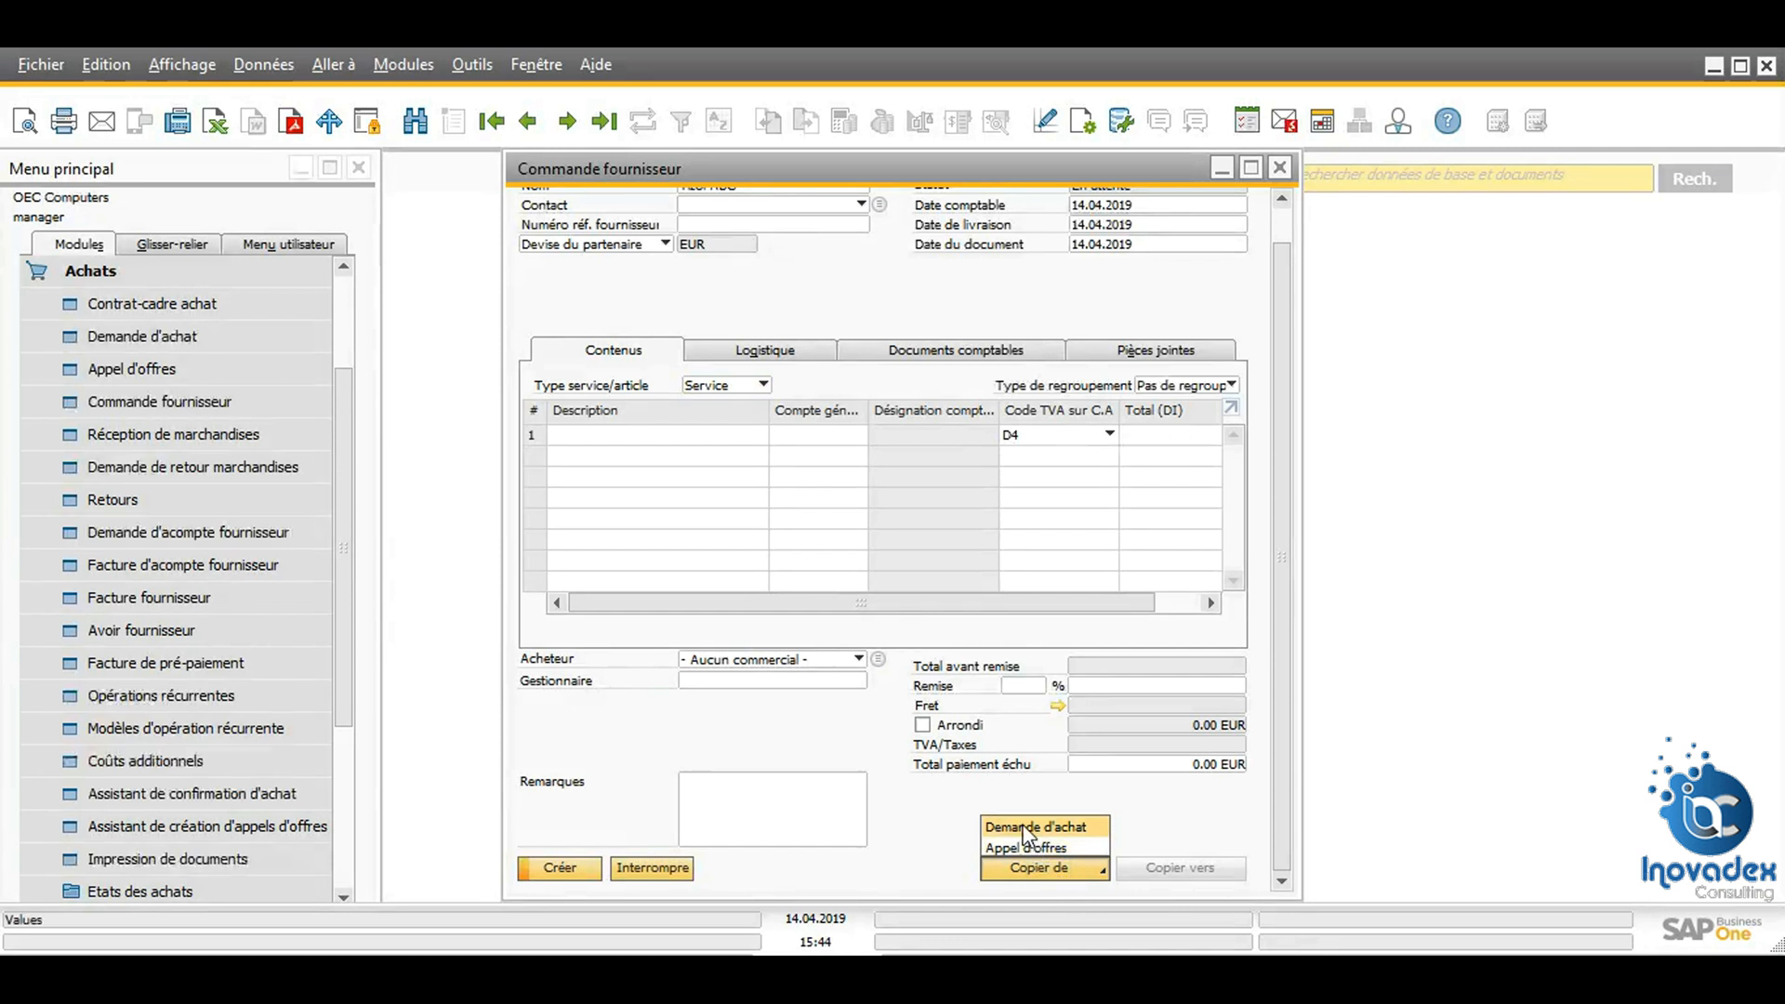
left_click(1028, 827)
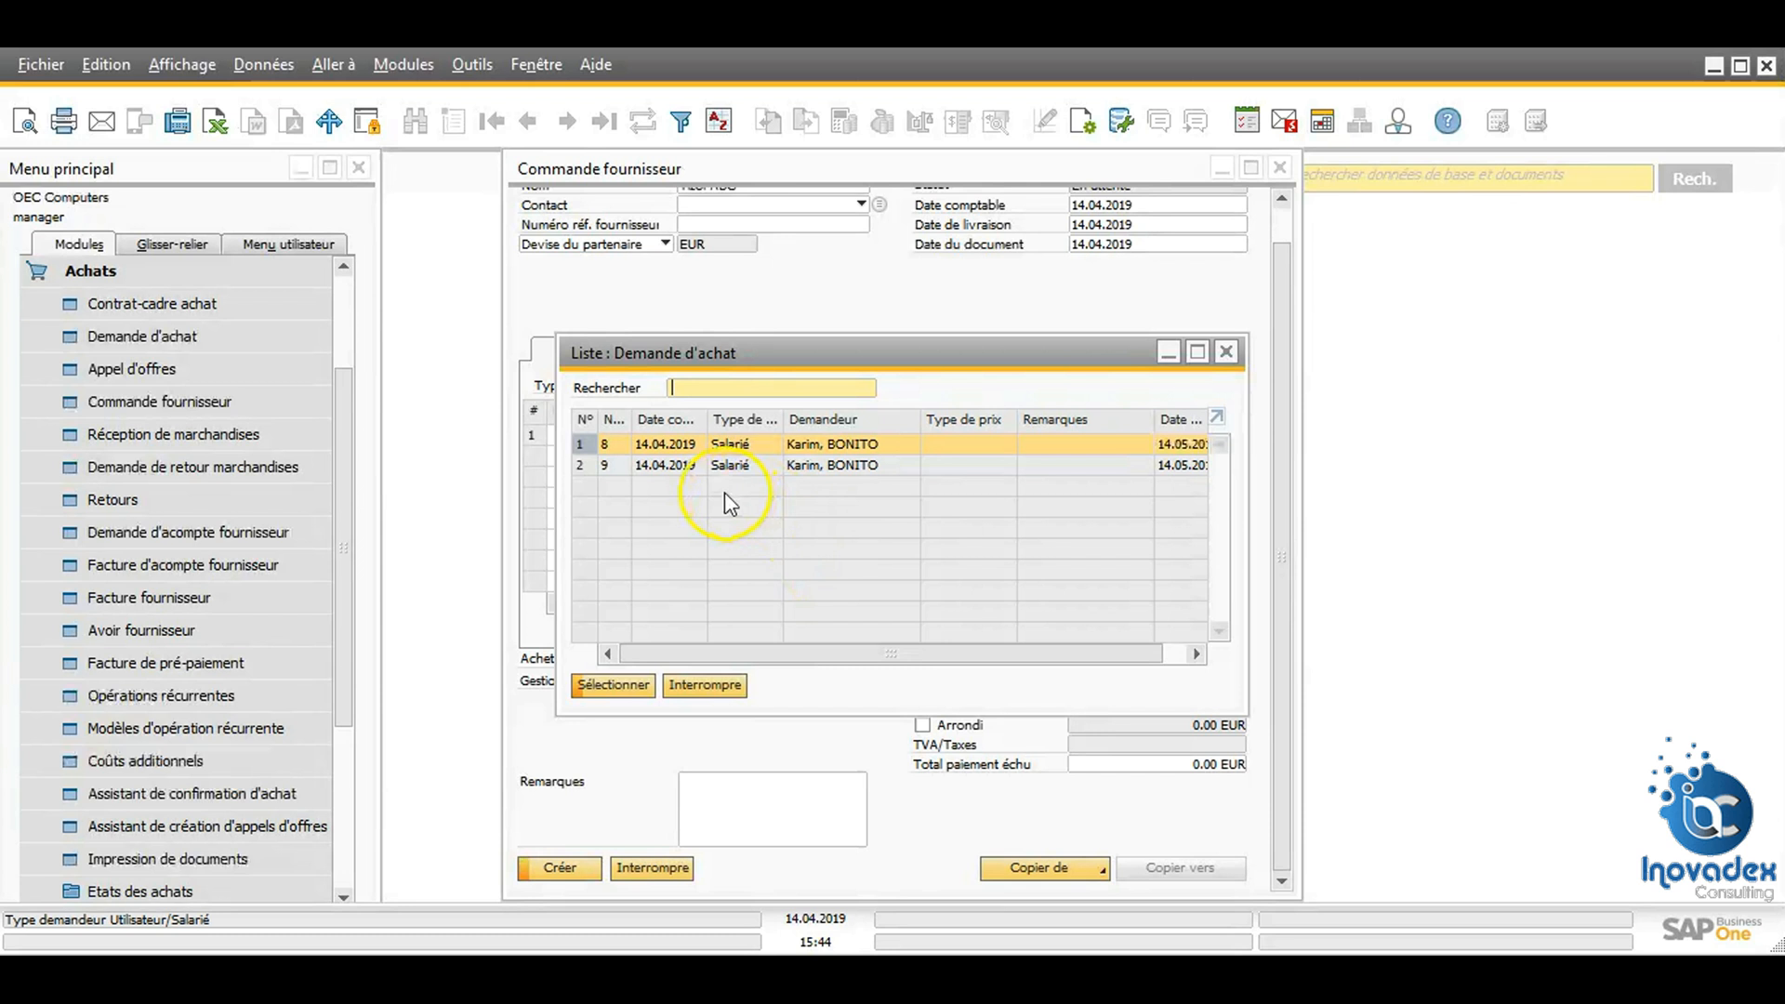
left_click(653, 465)
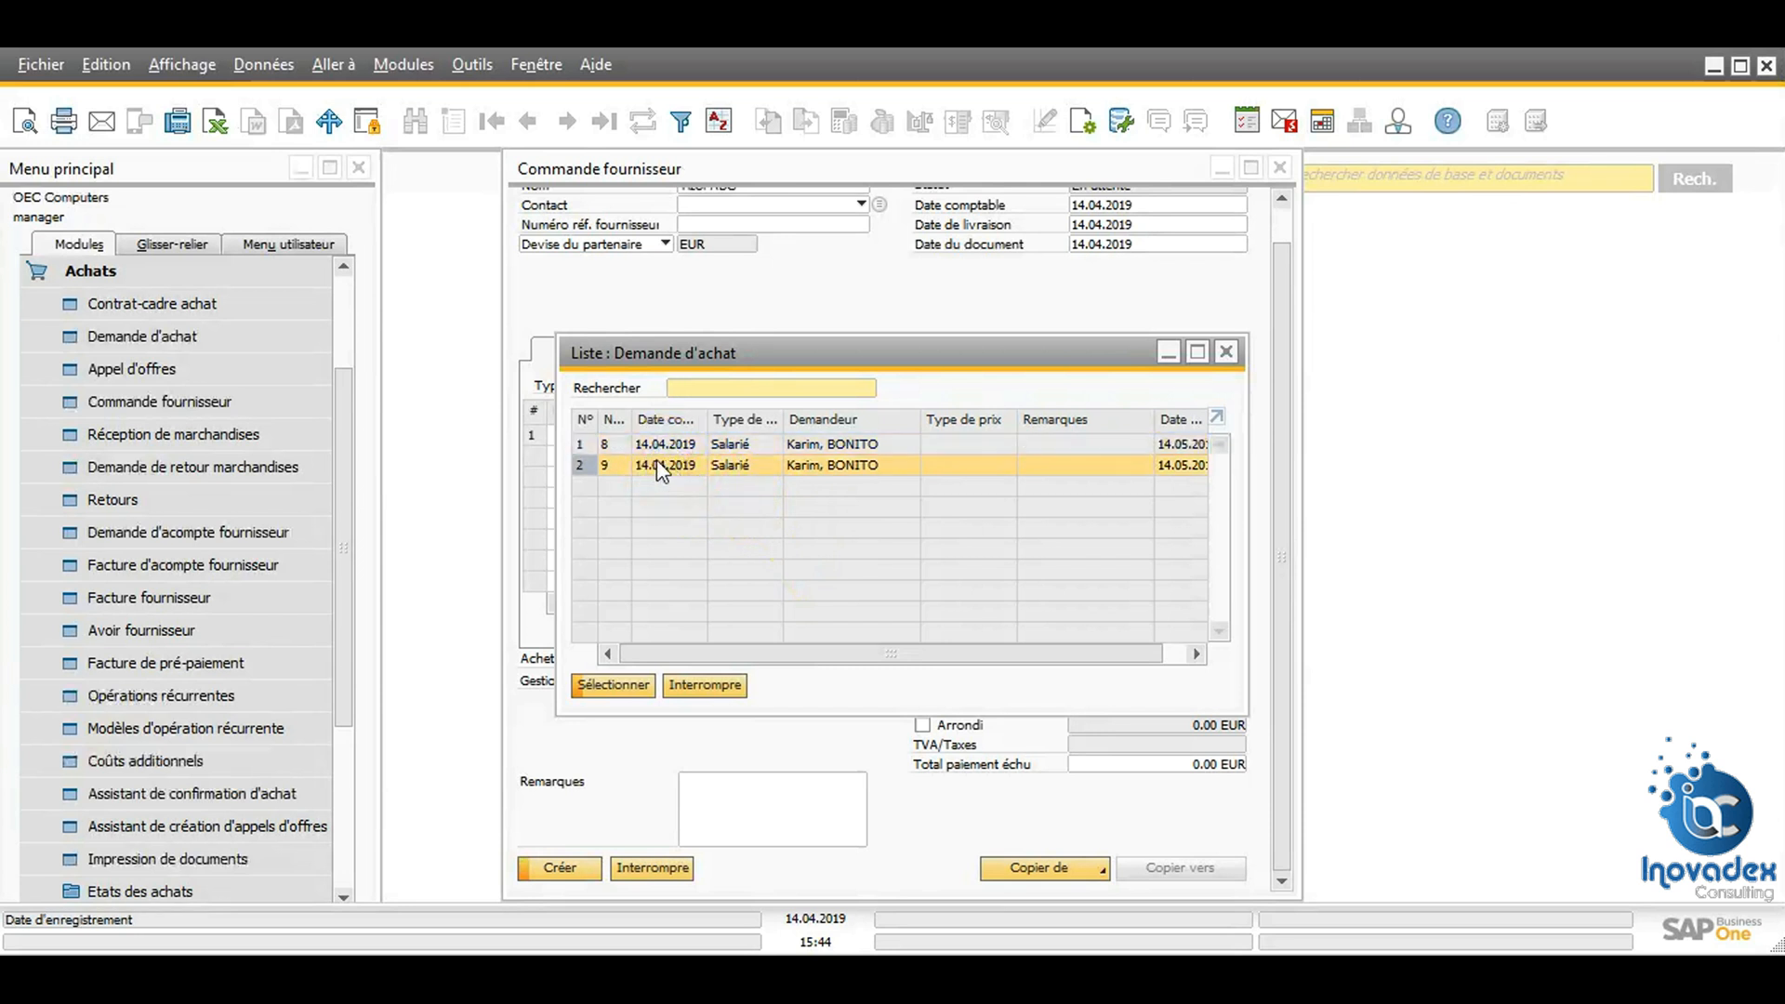
left_click(837, 468)
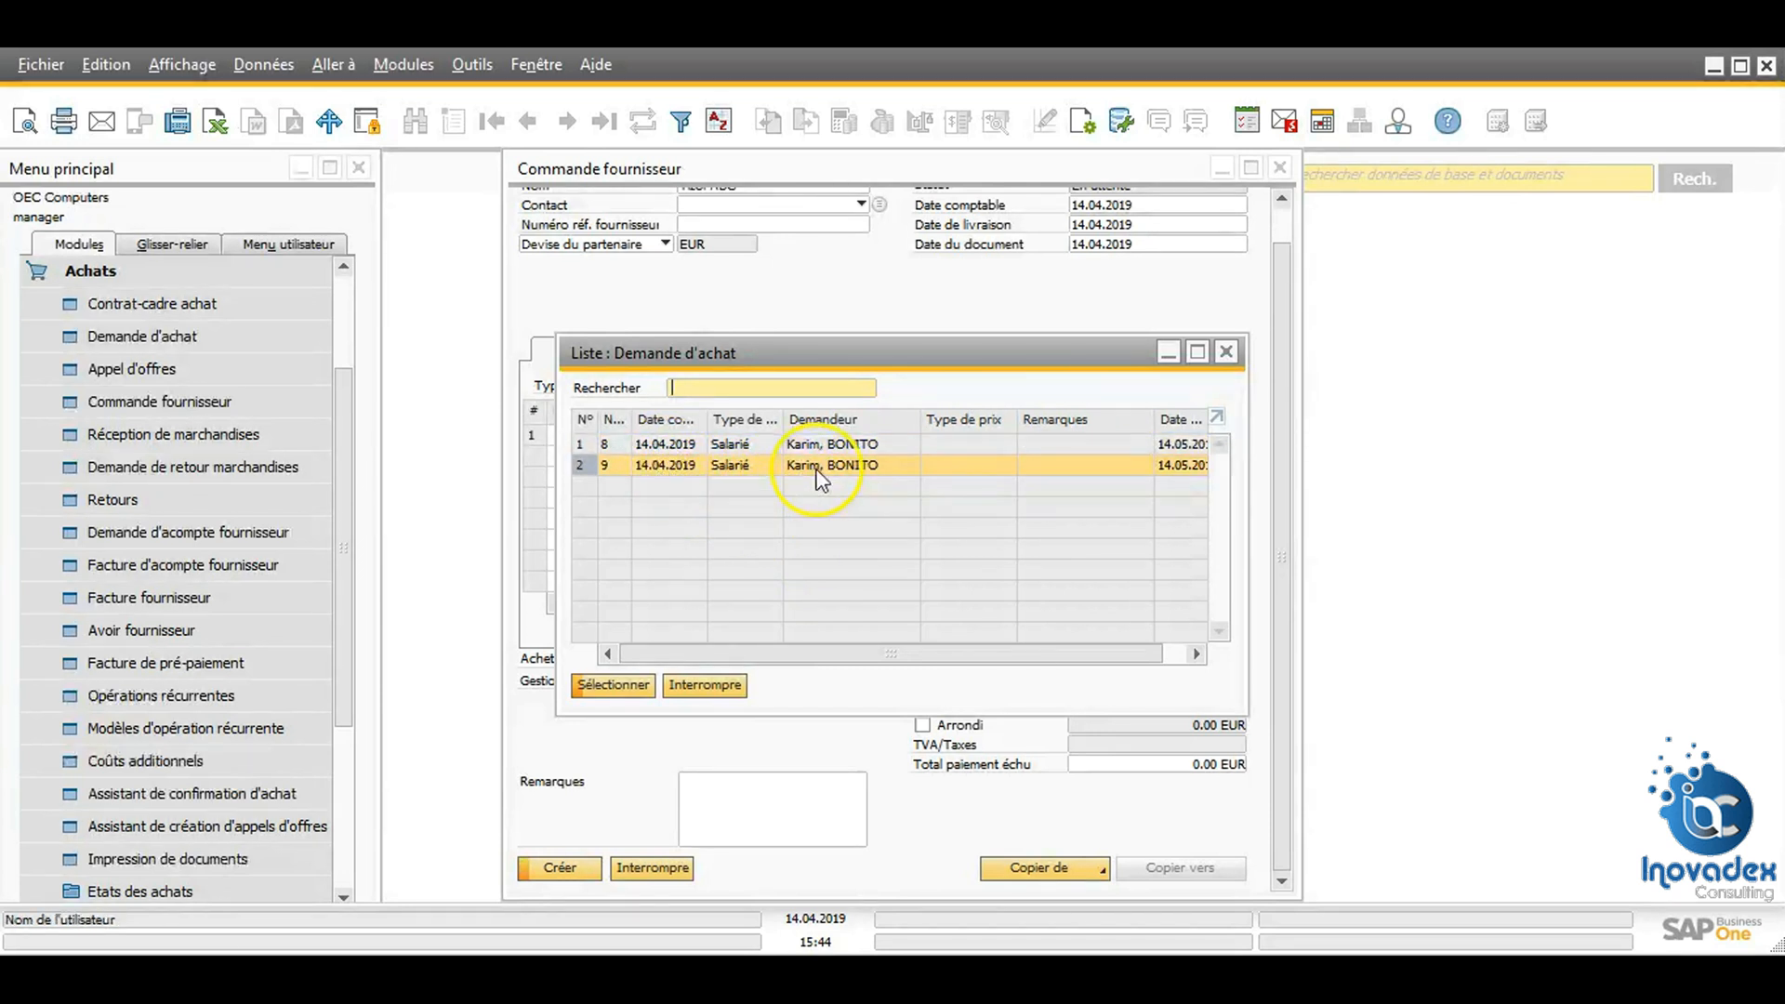
left_click(653, 461)
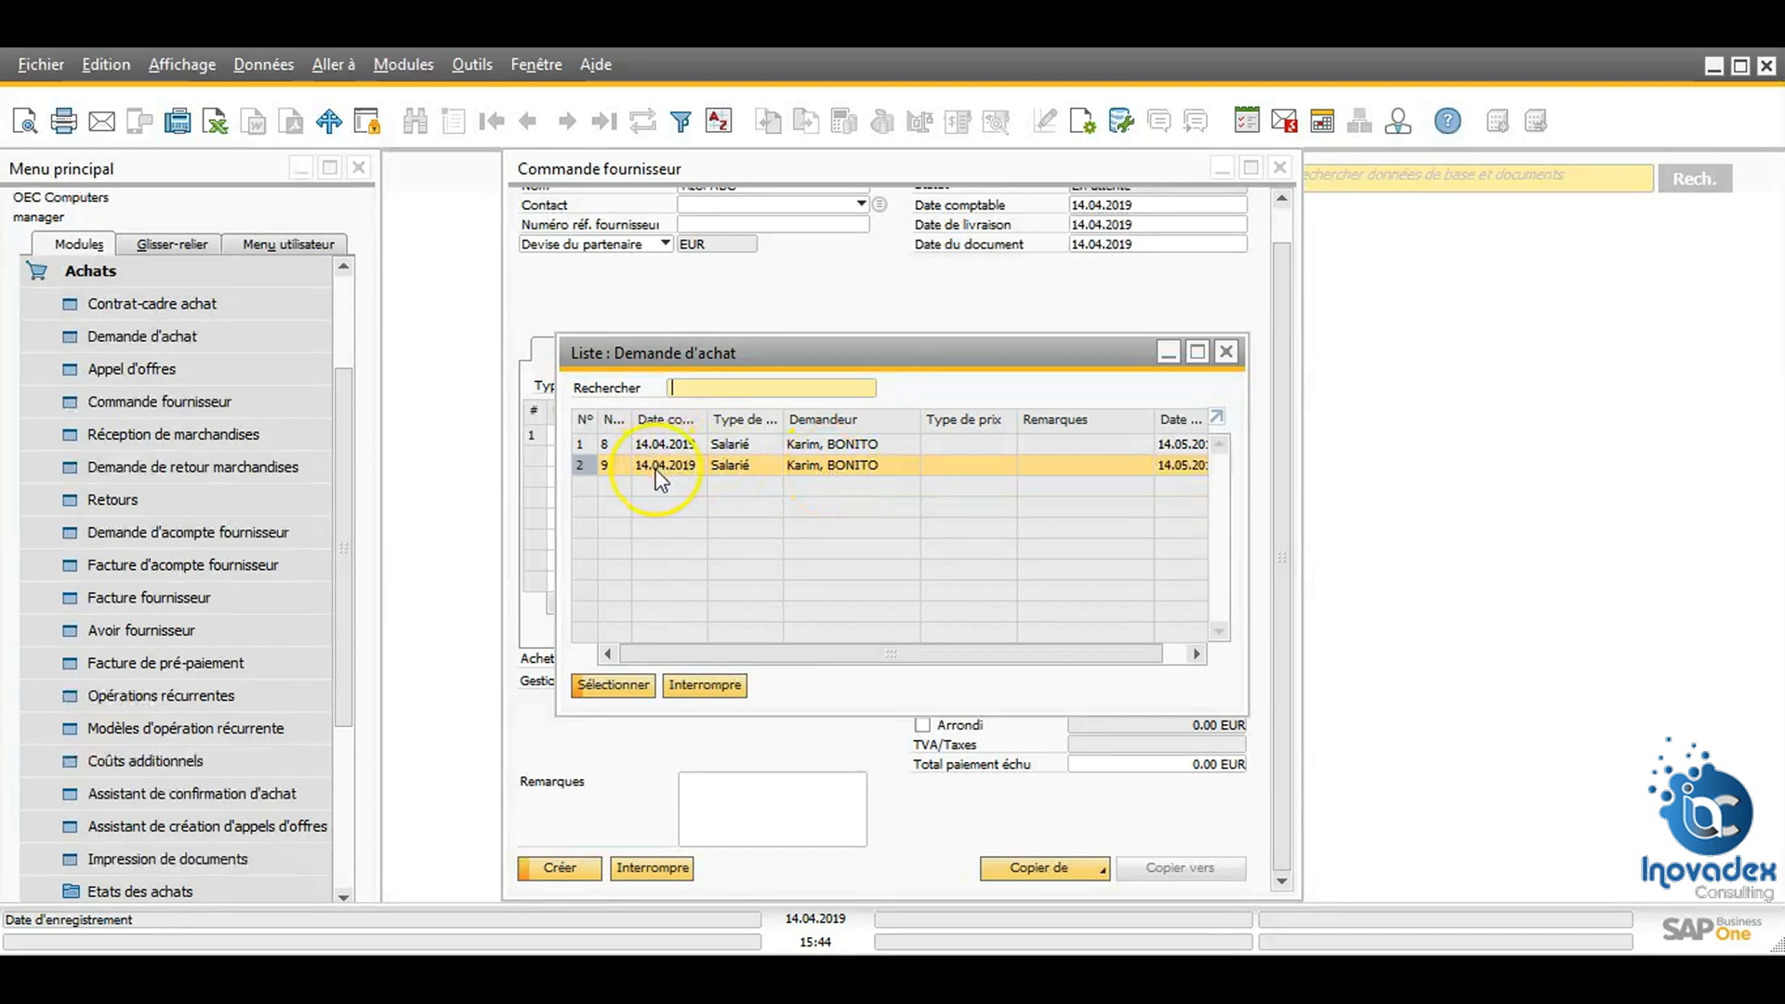
double_click(658, 469)
left_click(1155, 739)
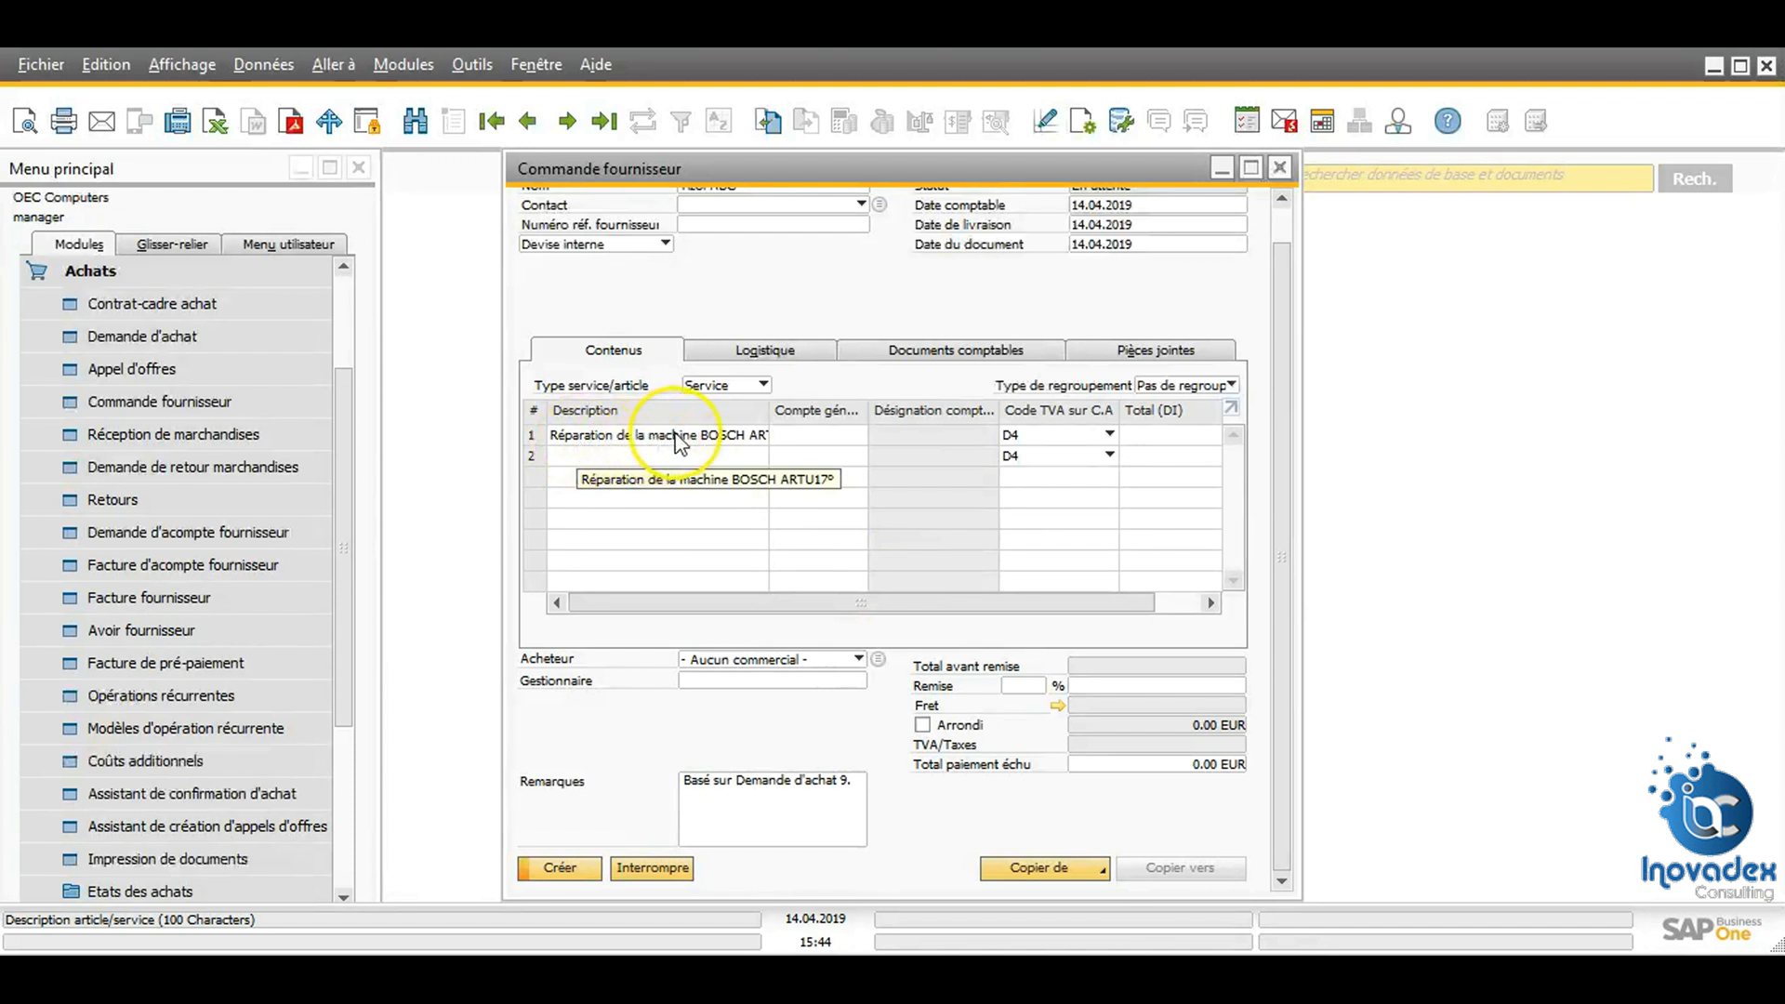
Step: Assign general ledger account 604000, Achat d'études et prestations de services, to the order's repair line
left_click(790, 436)
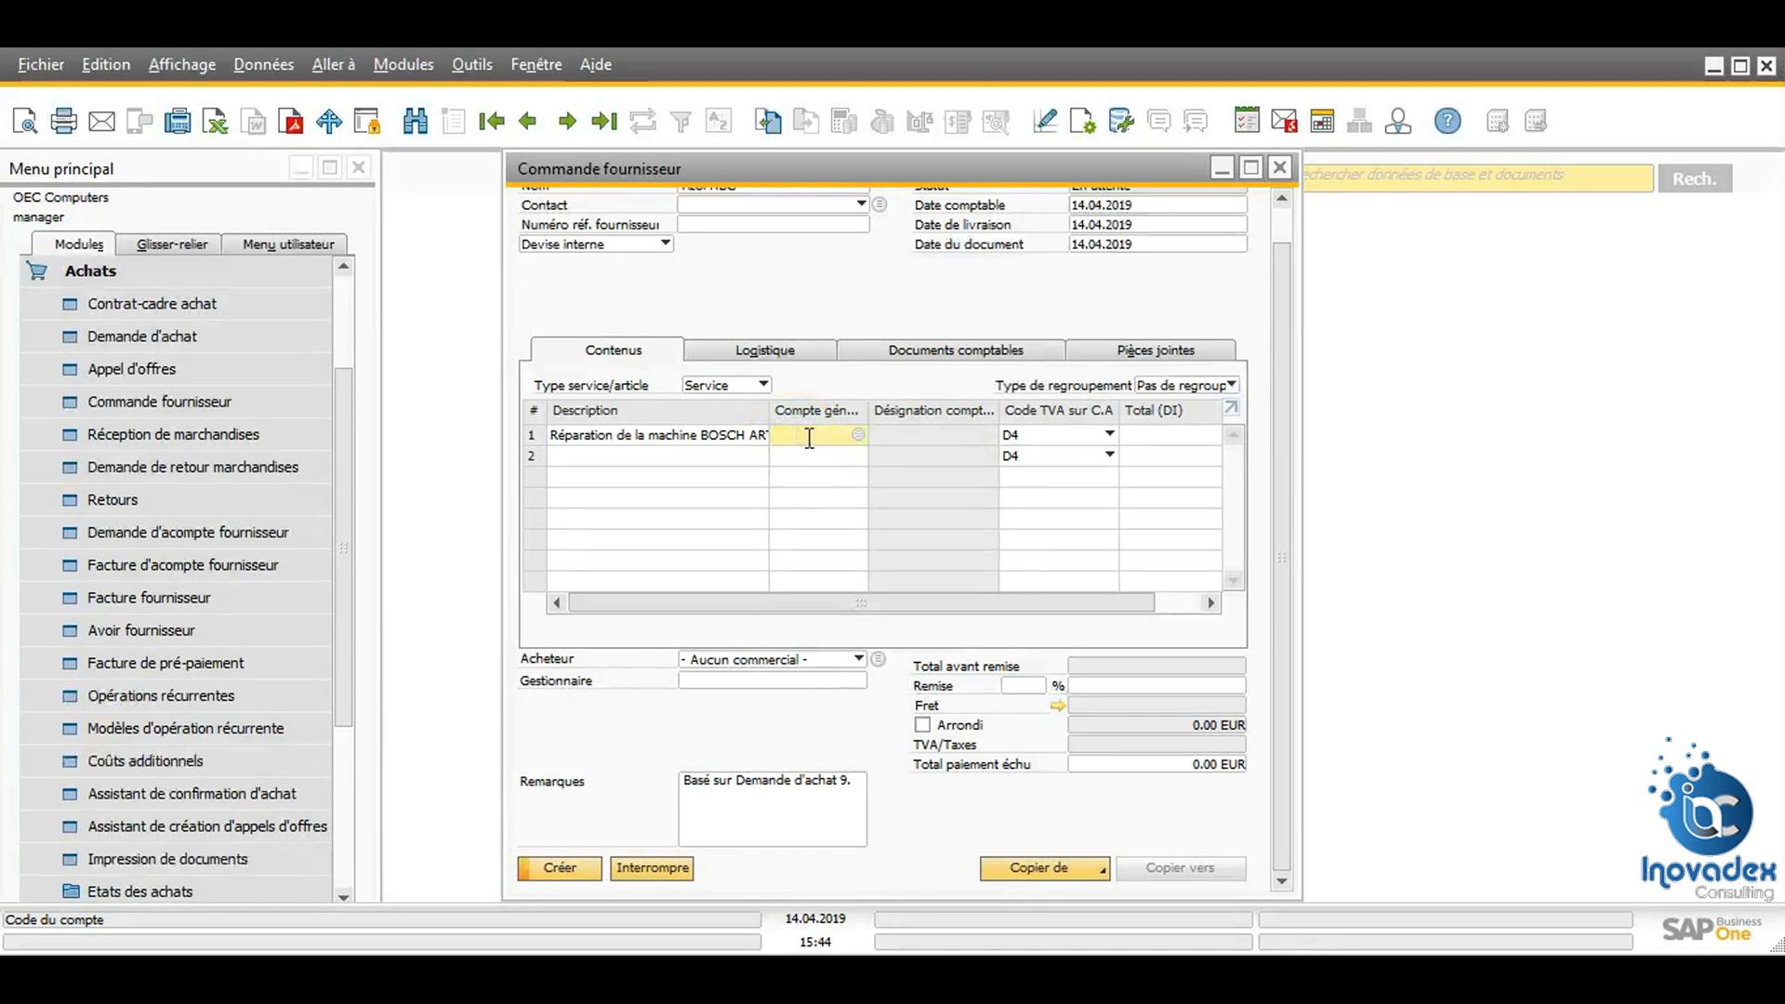
key("Tab")
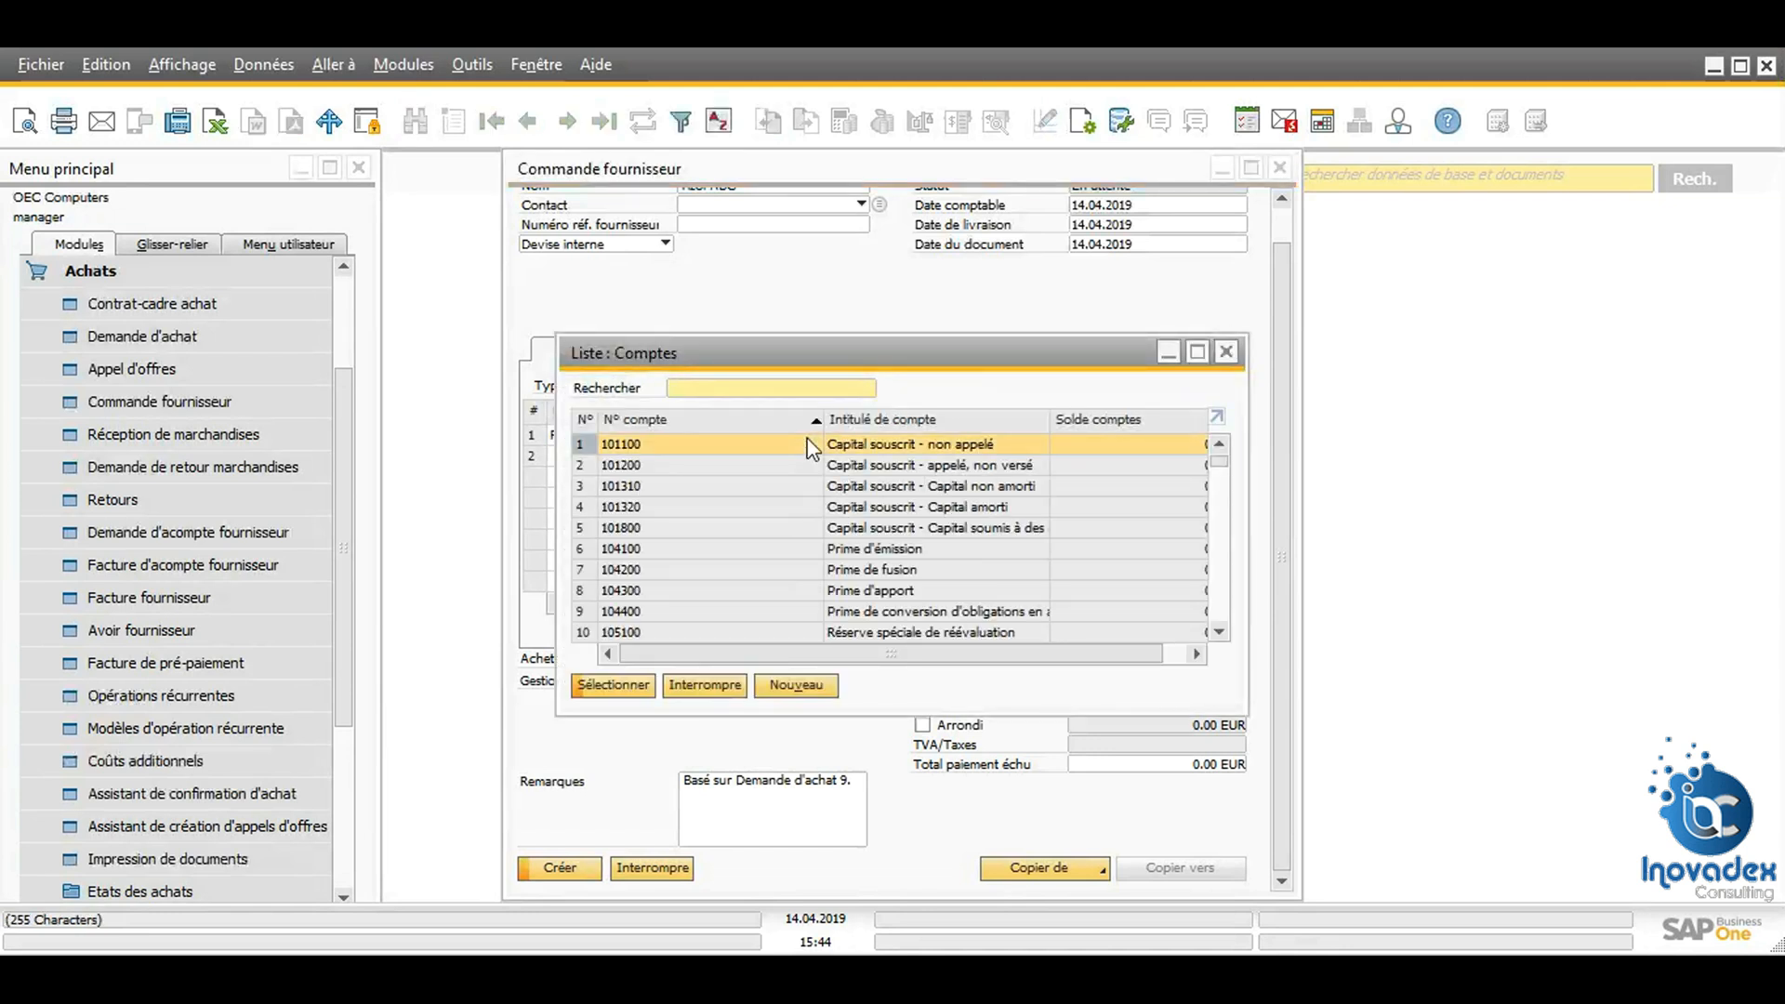
left_click(1197, 351)
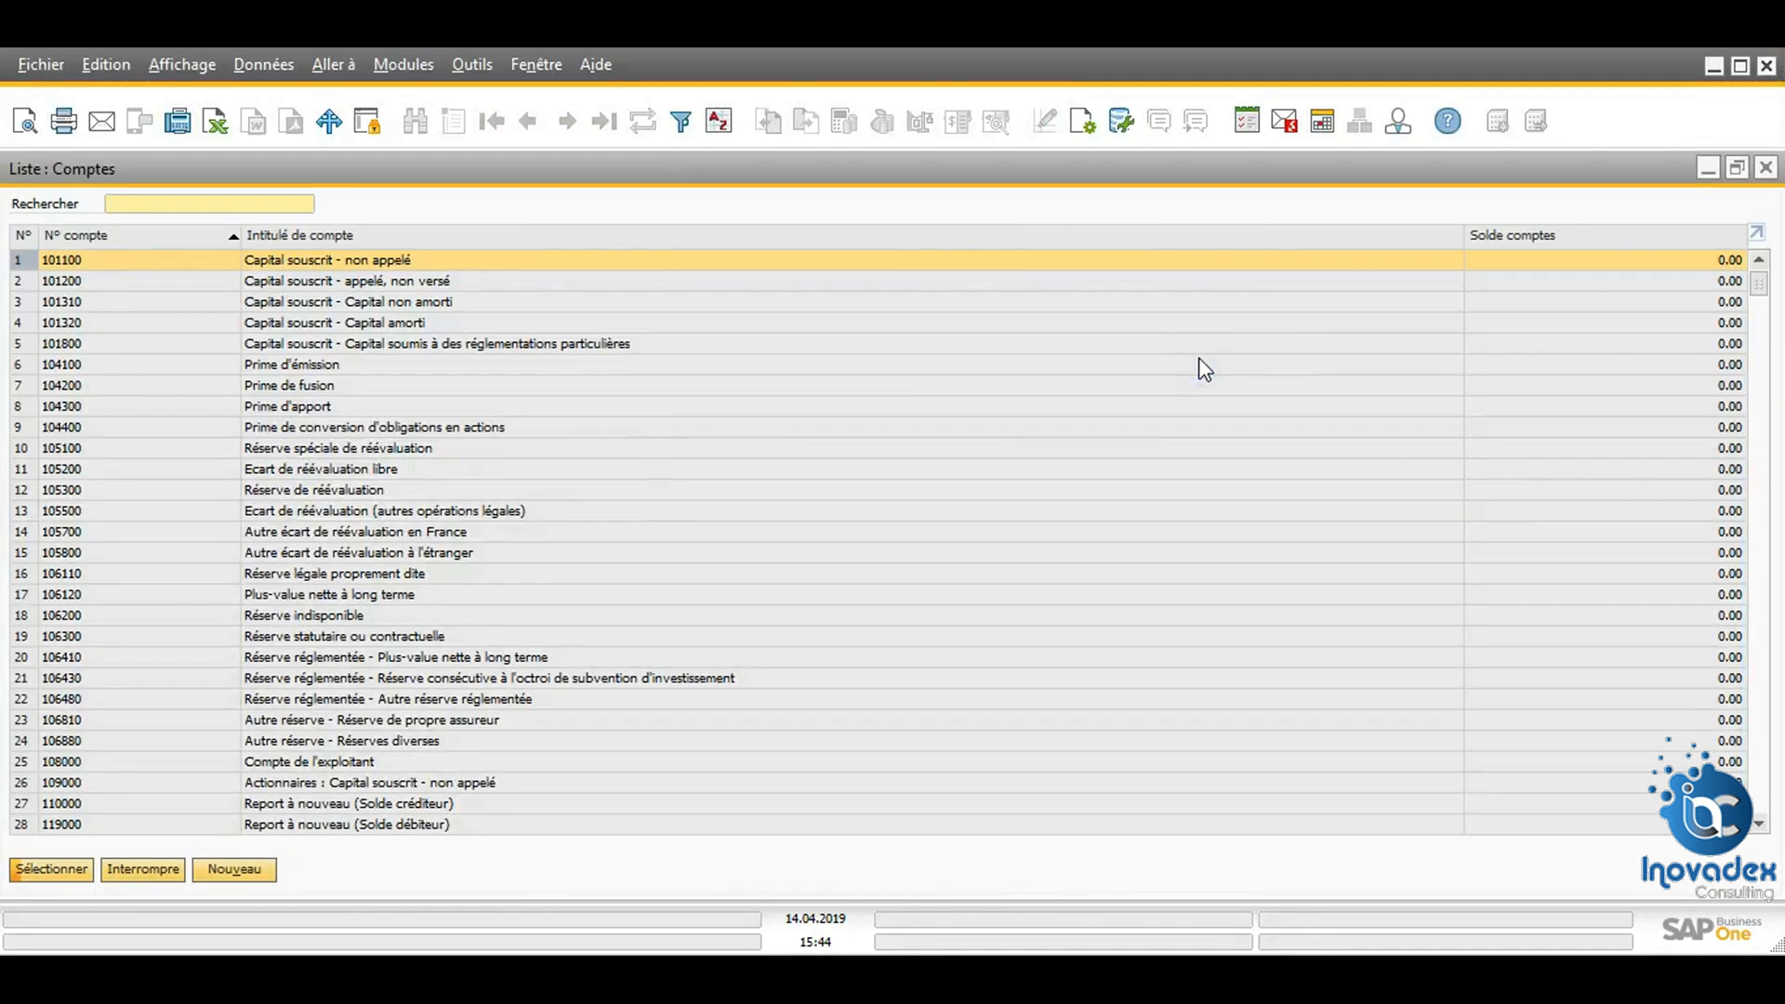
left_click(400, 209)
type("61")
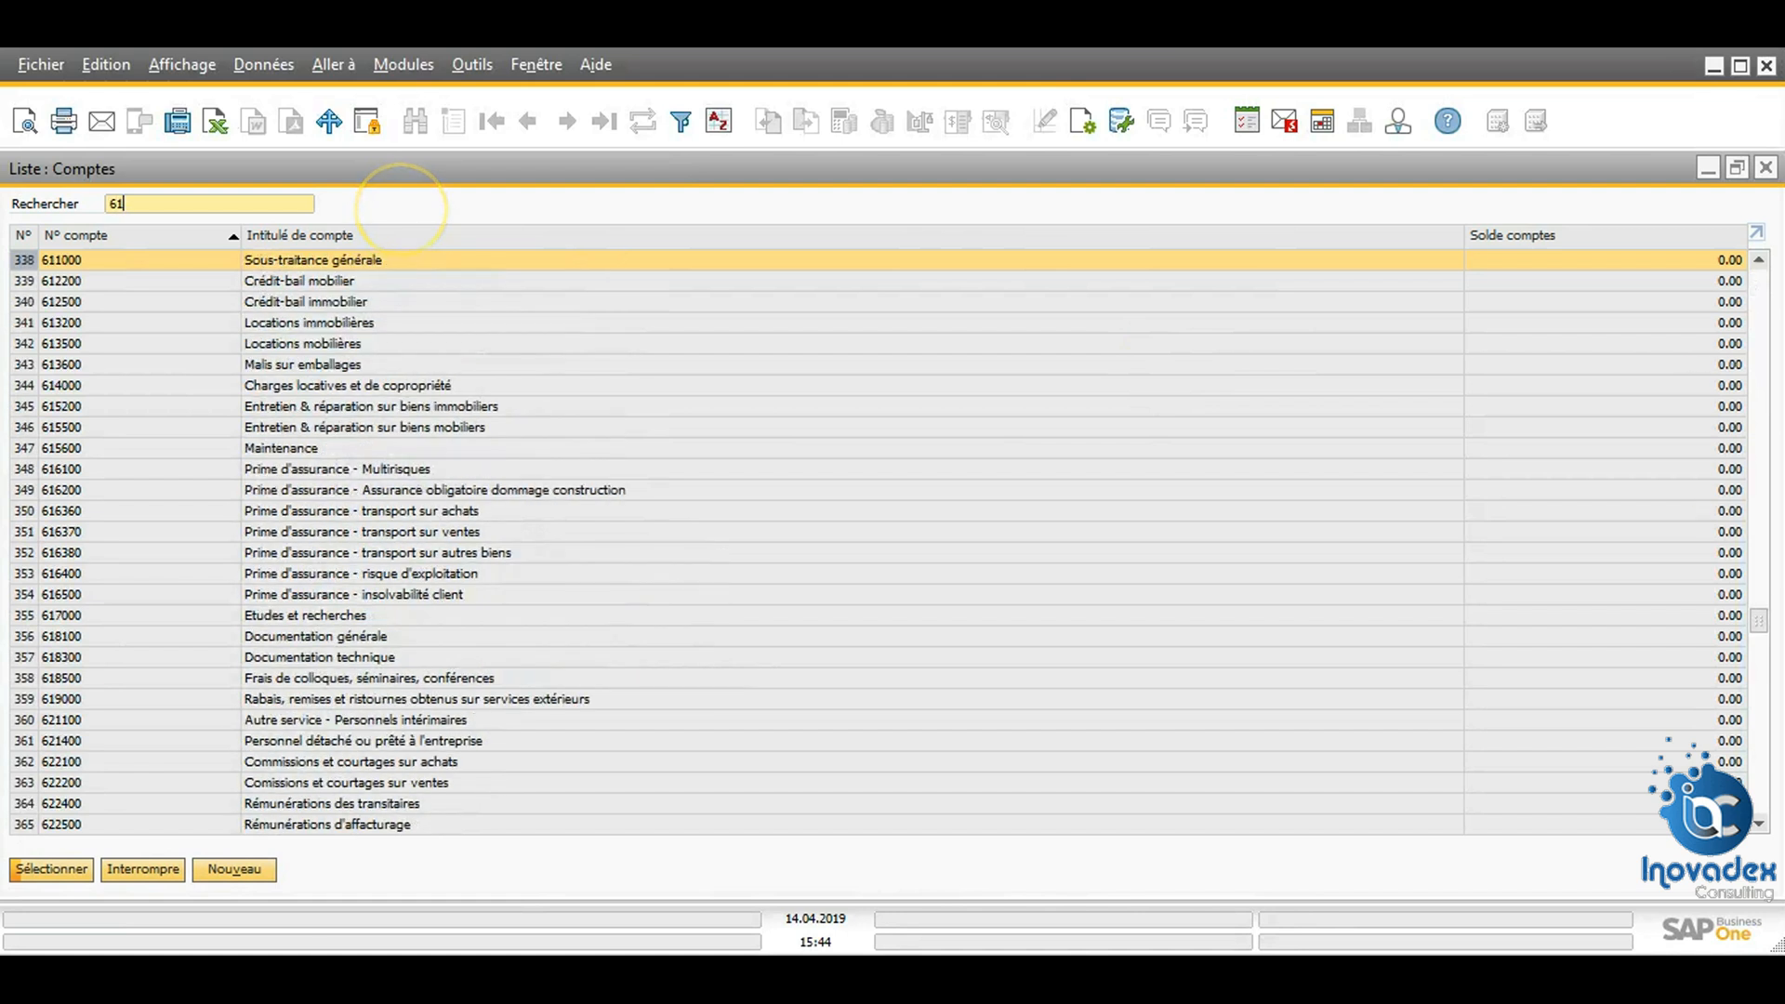
left_click(210, 198)
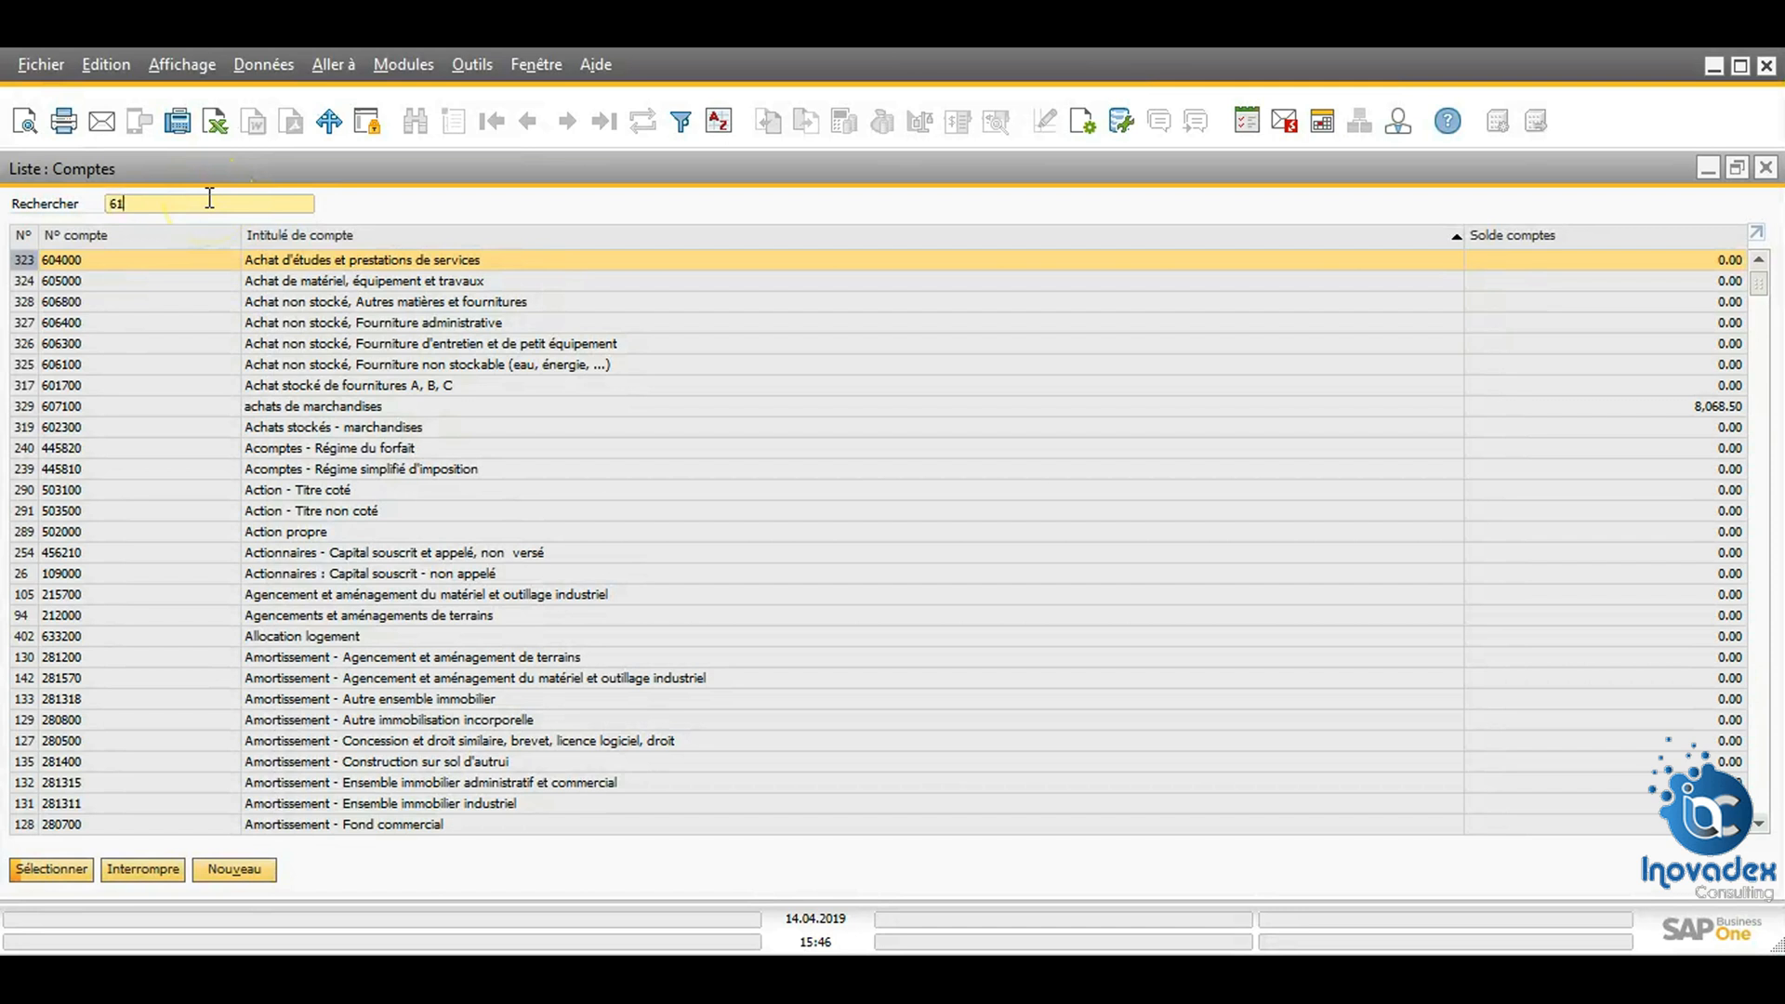
key("BackSpace")
type("0400")
double_click(366, 262)
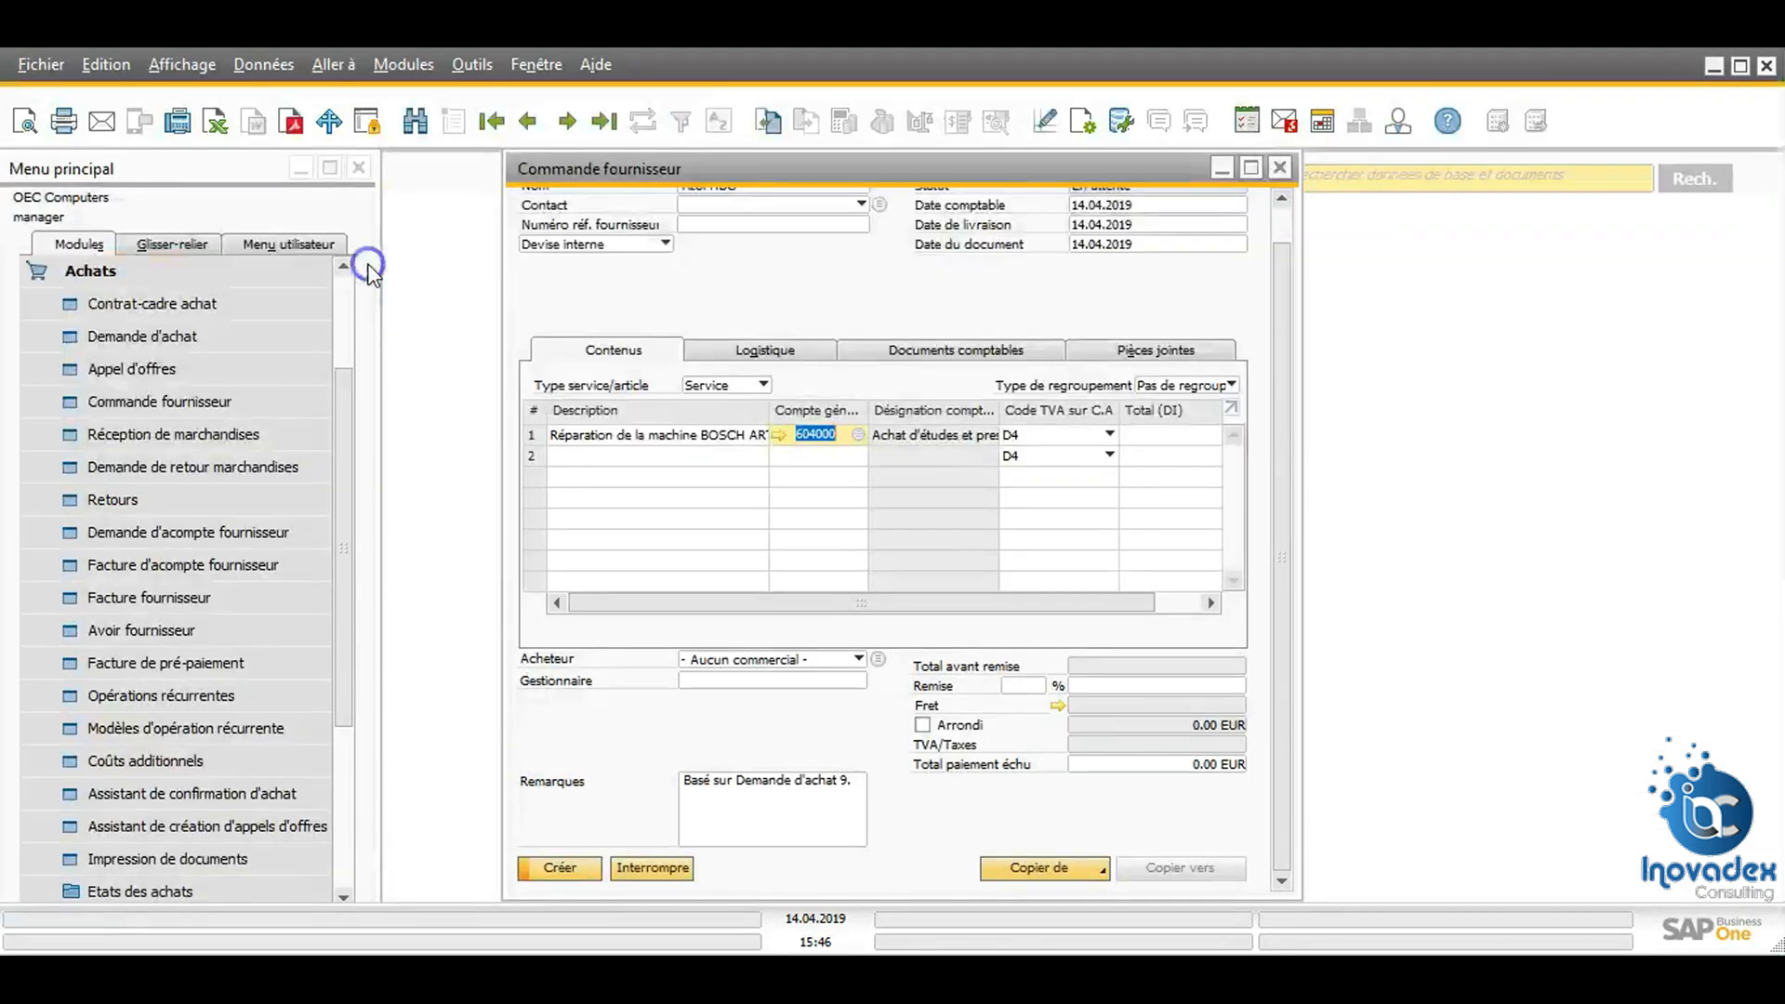
Step: Set the total of the order's machine repair line to 500 EUR
left_click(1143, 434)
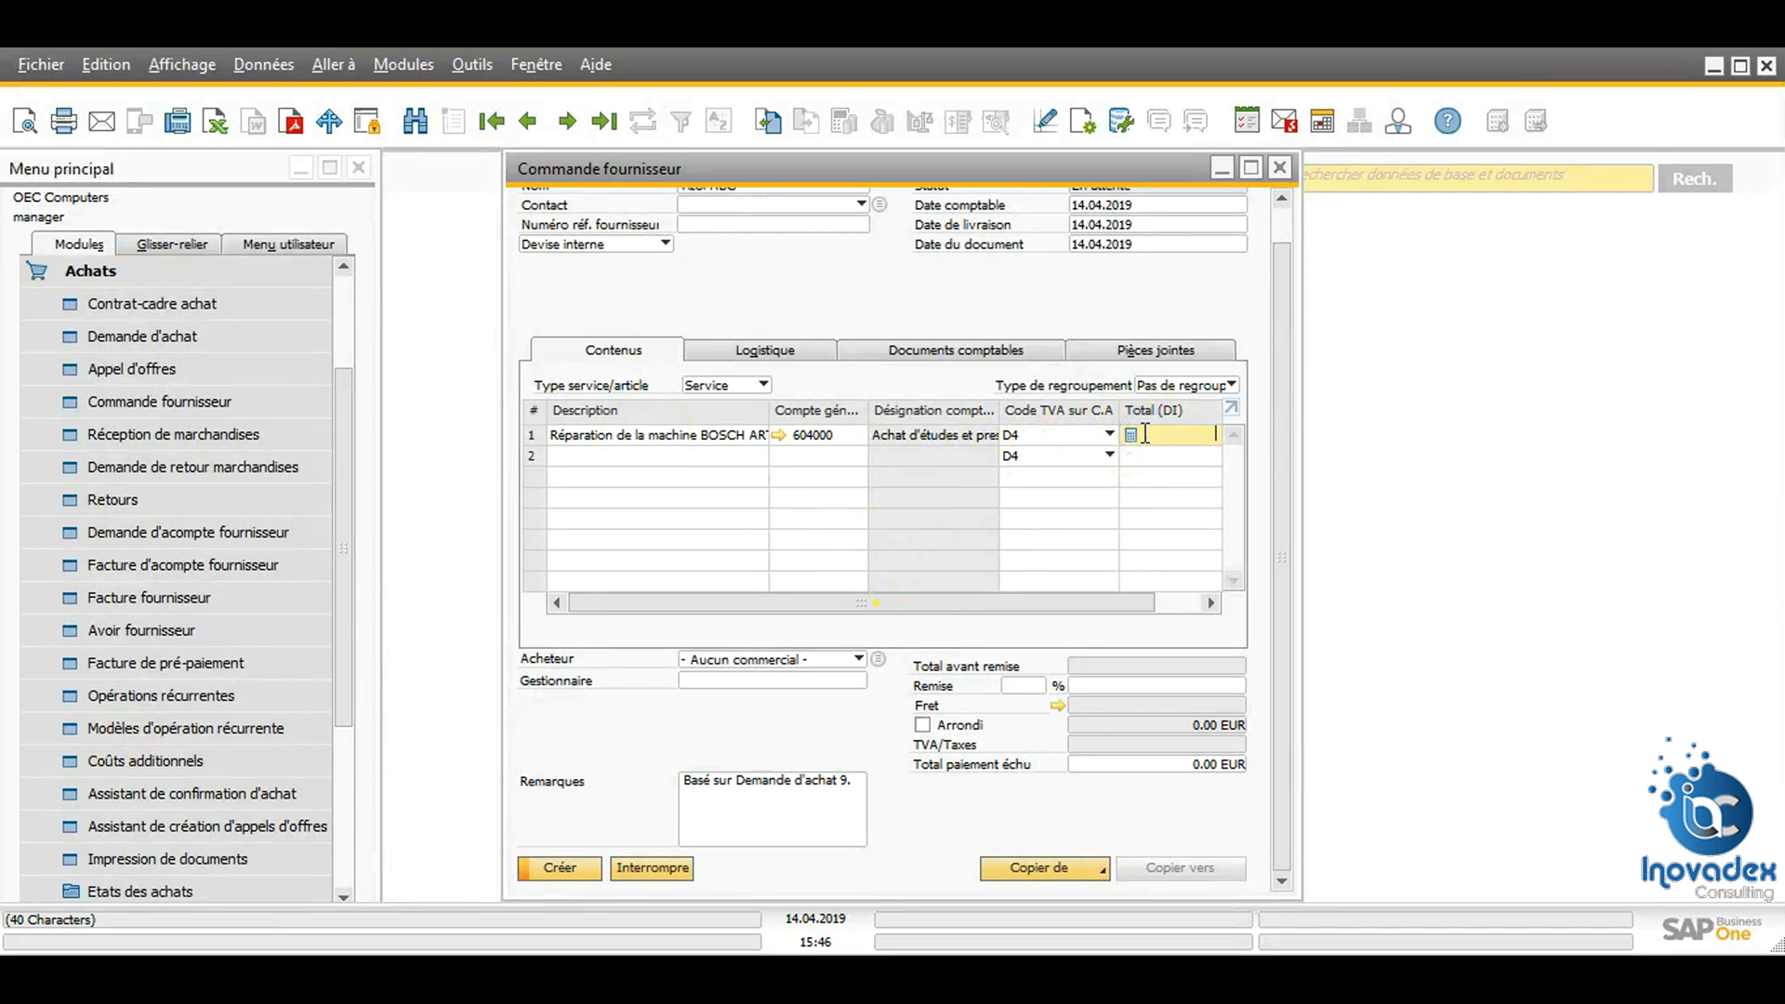
type("500")
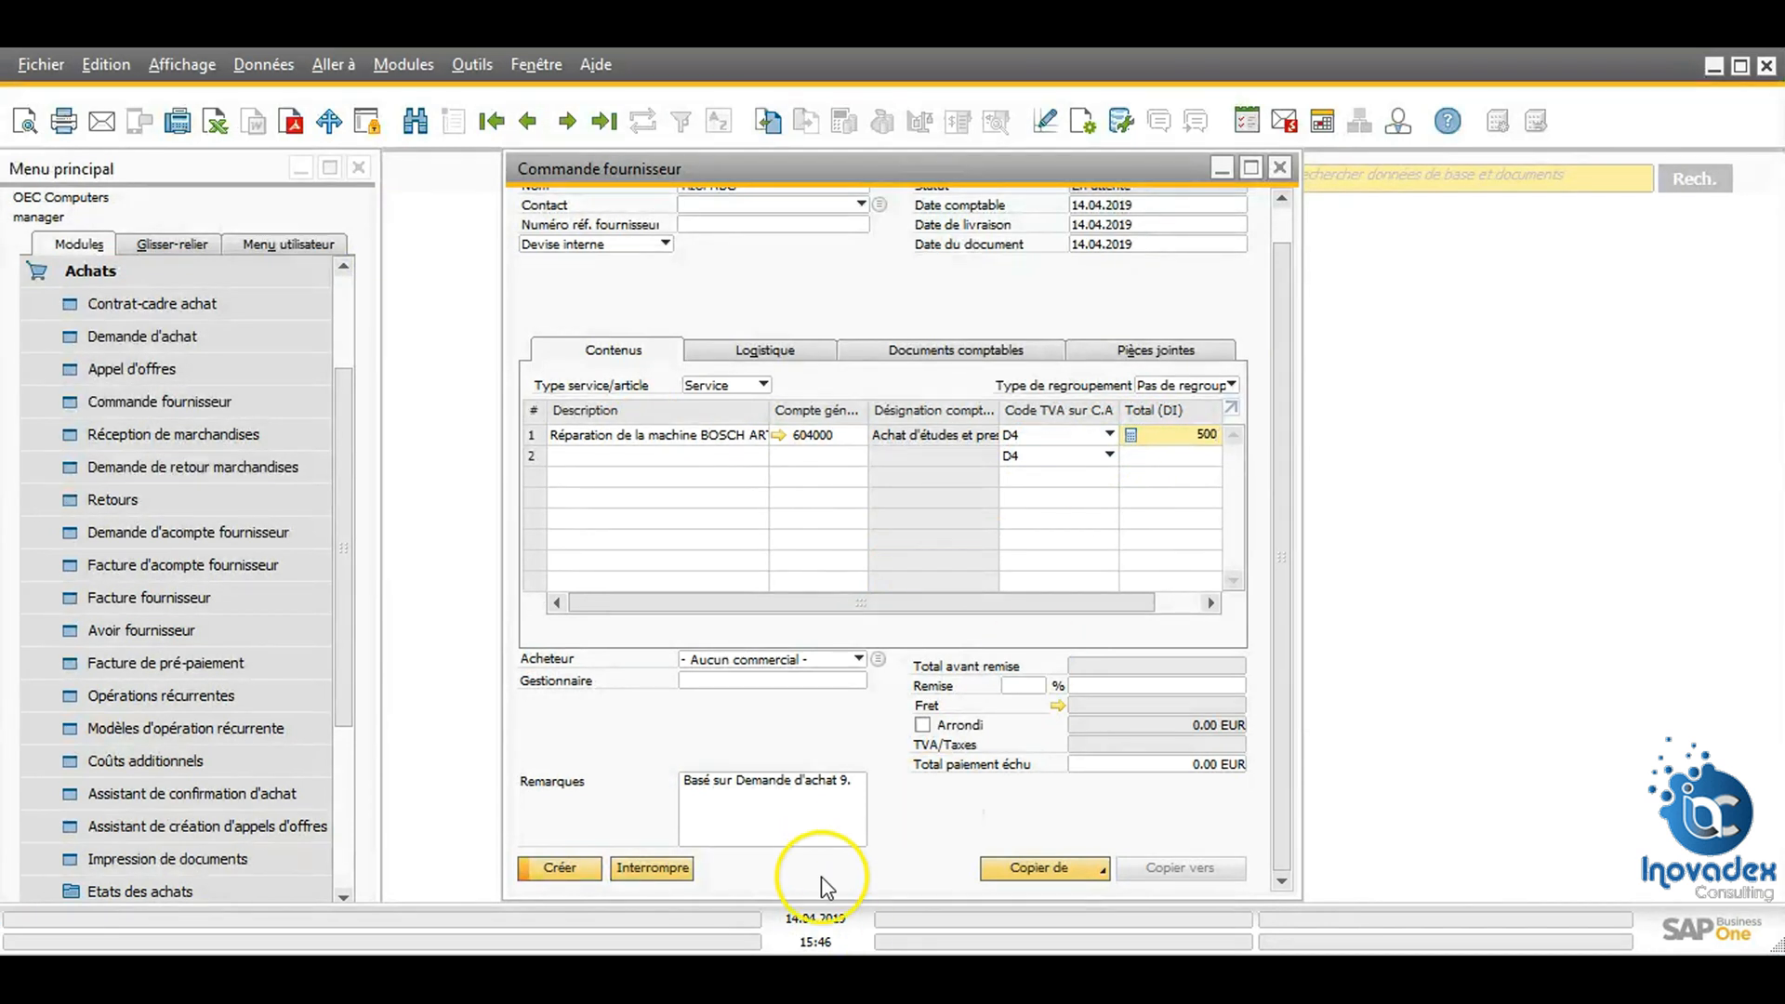
left_click(829, 827)
left_click(1231, 705)
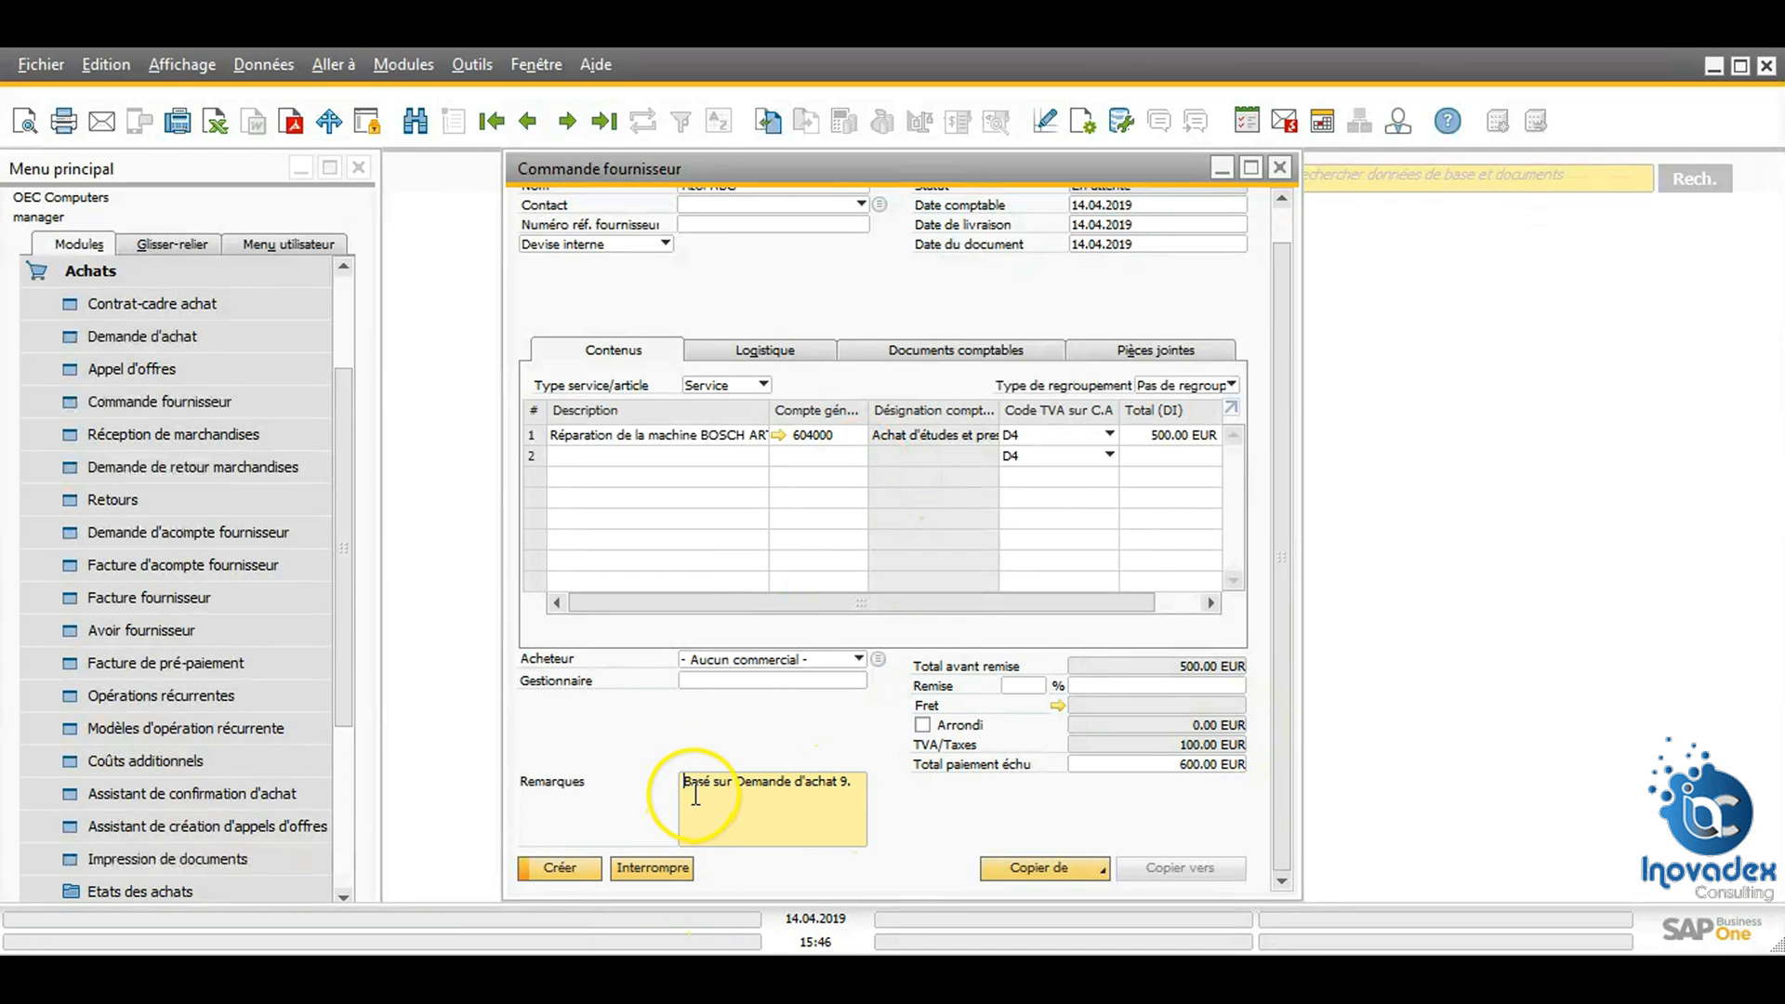
Step: Create the purchase order for the machine repair and close its form
left_click(759, 786)
left_click(573, 870)
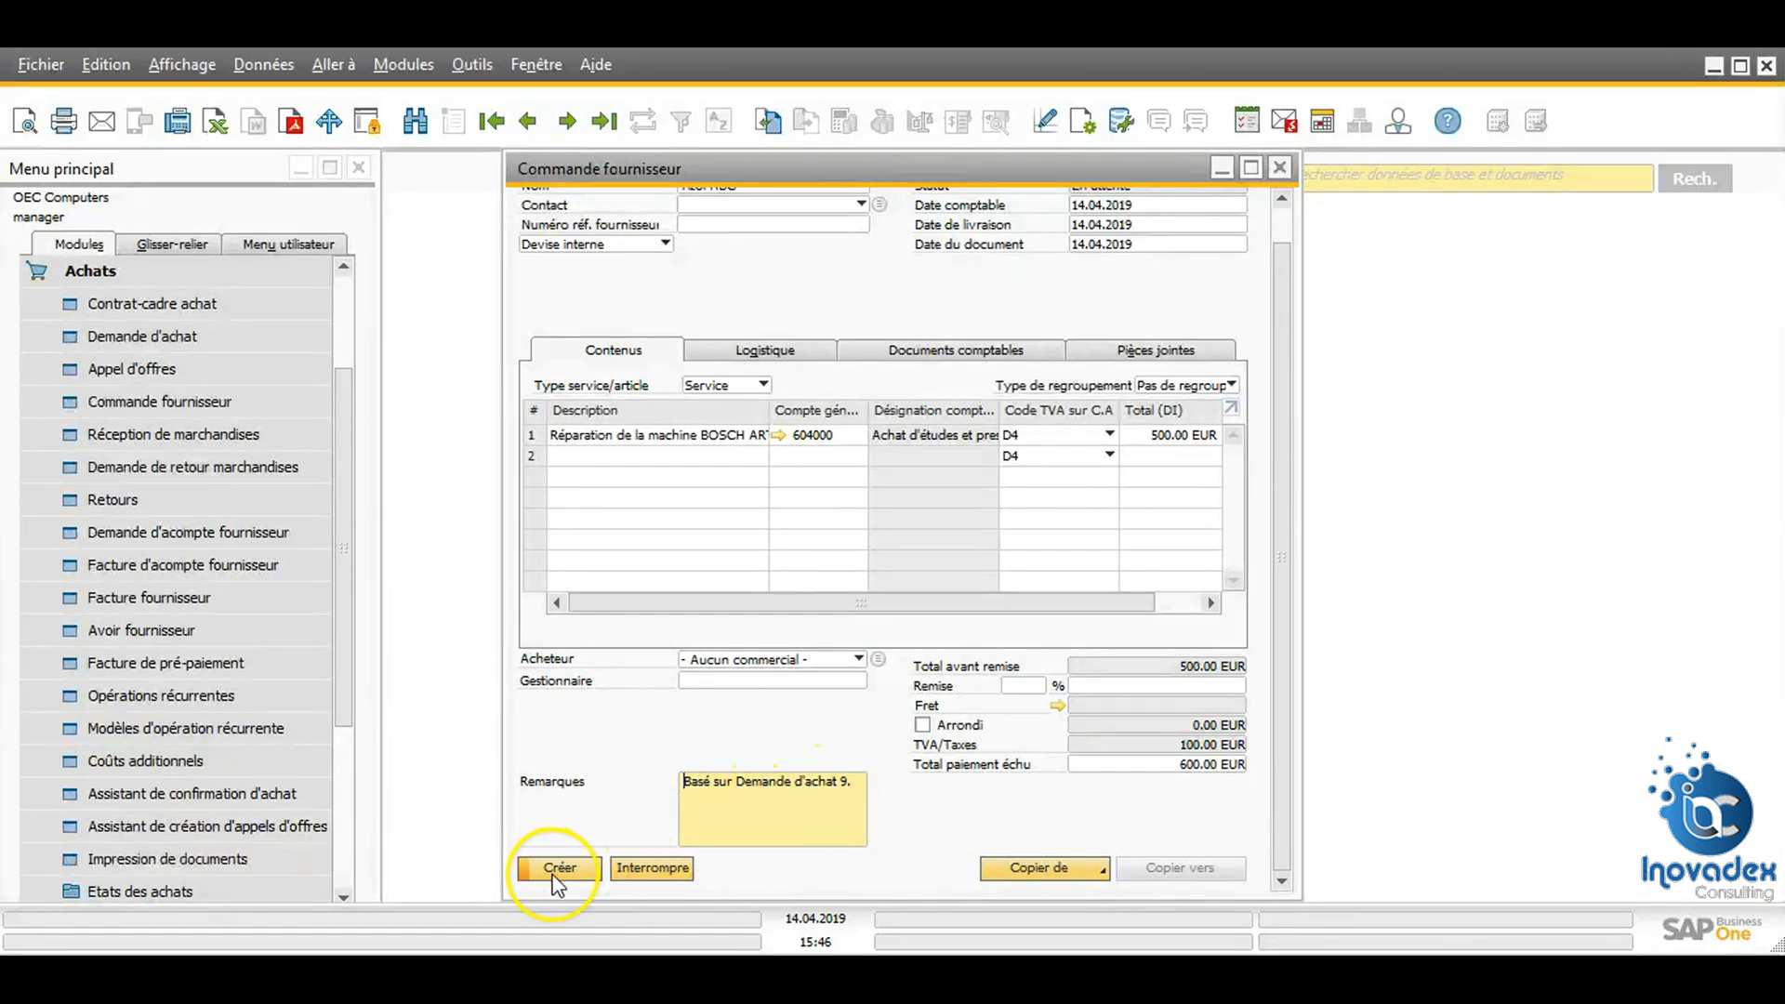
left_click(558, 872)
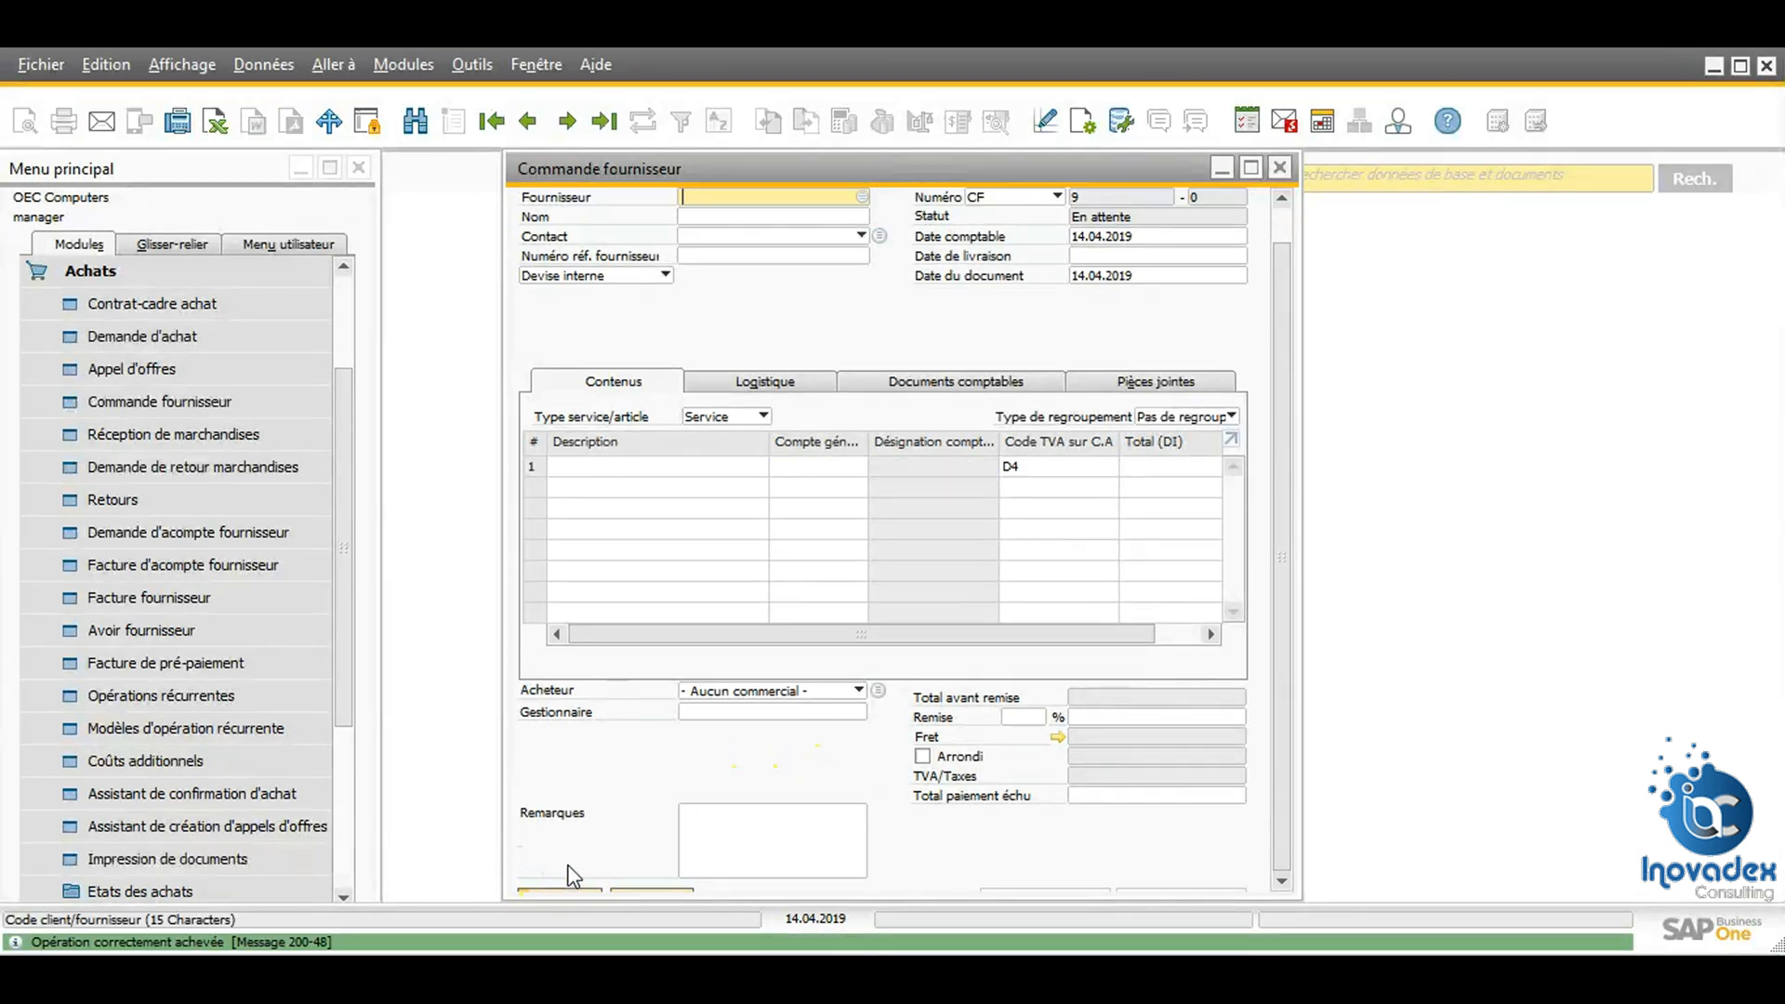
left_click(1278, 170)
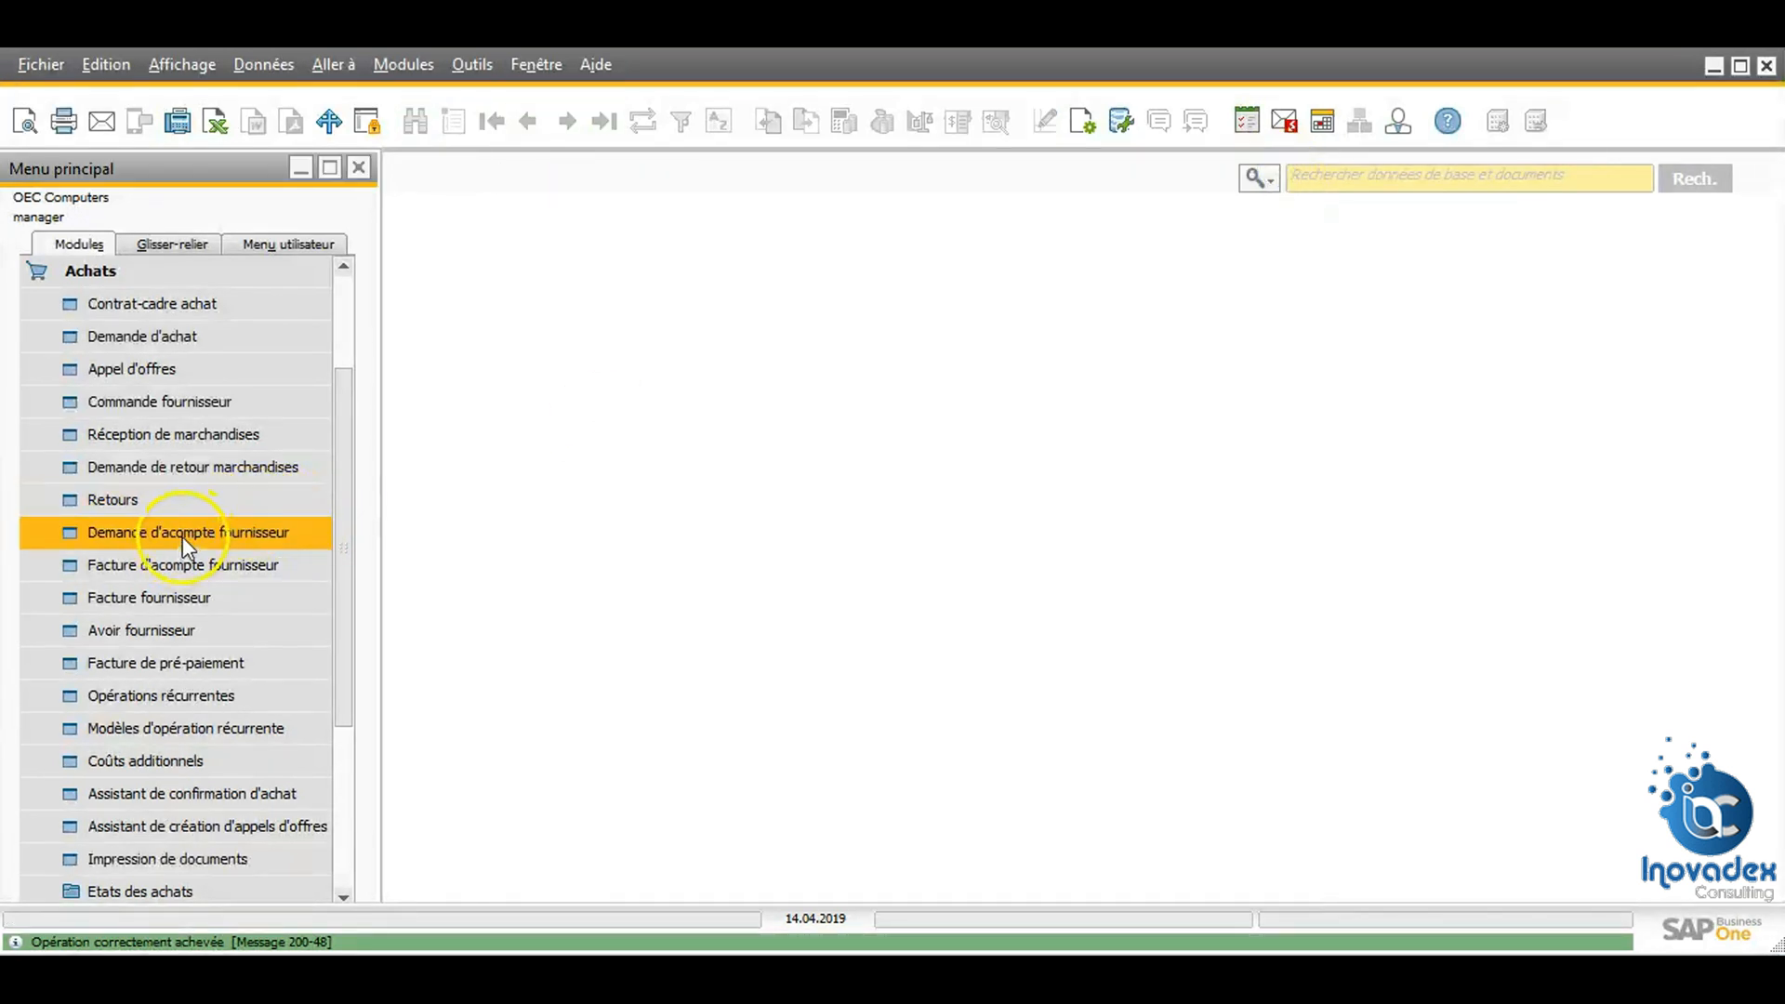
Step: Open a new goods receipt (Réception de marchandises) for supplier Tizol ABC with content type Service
left_click(188, 434)
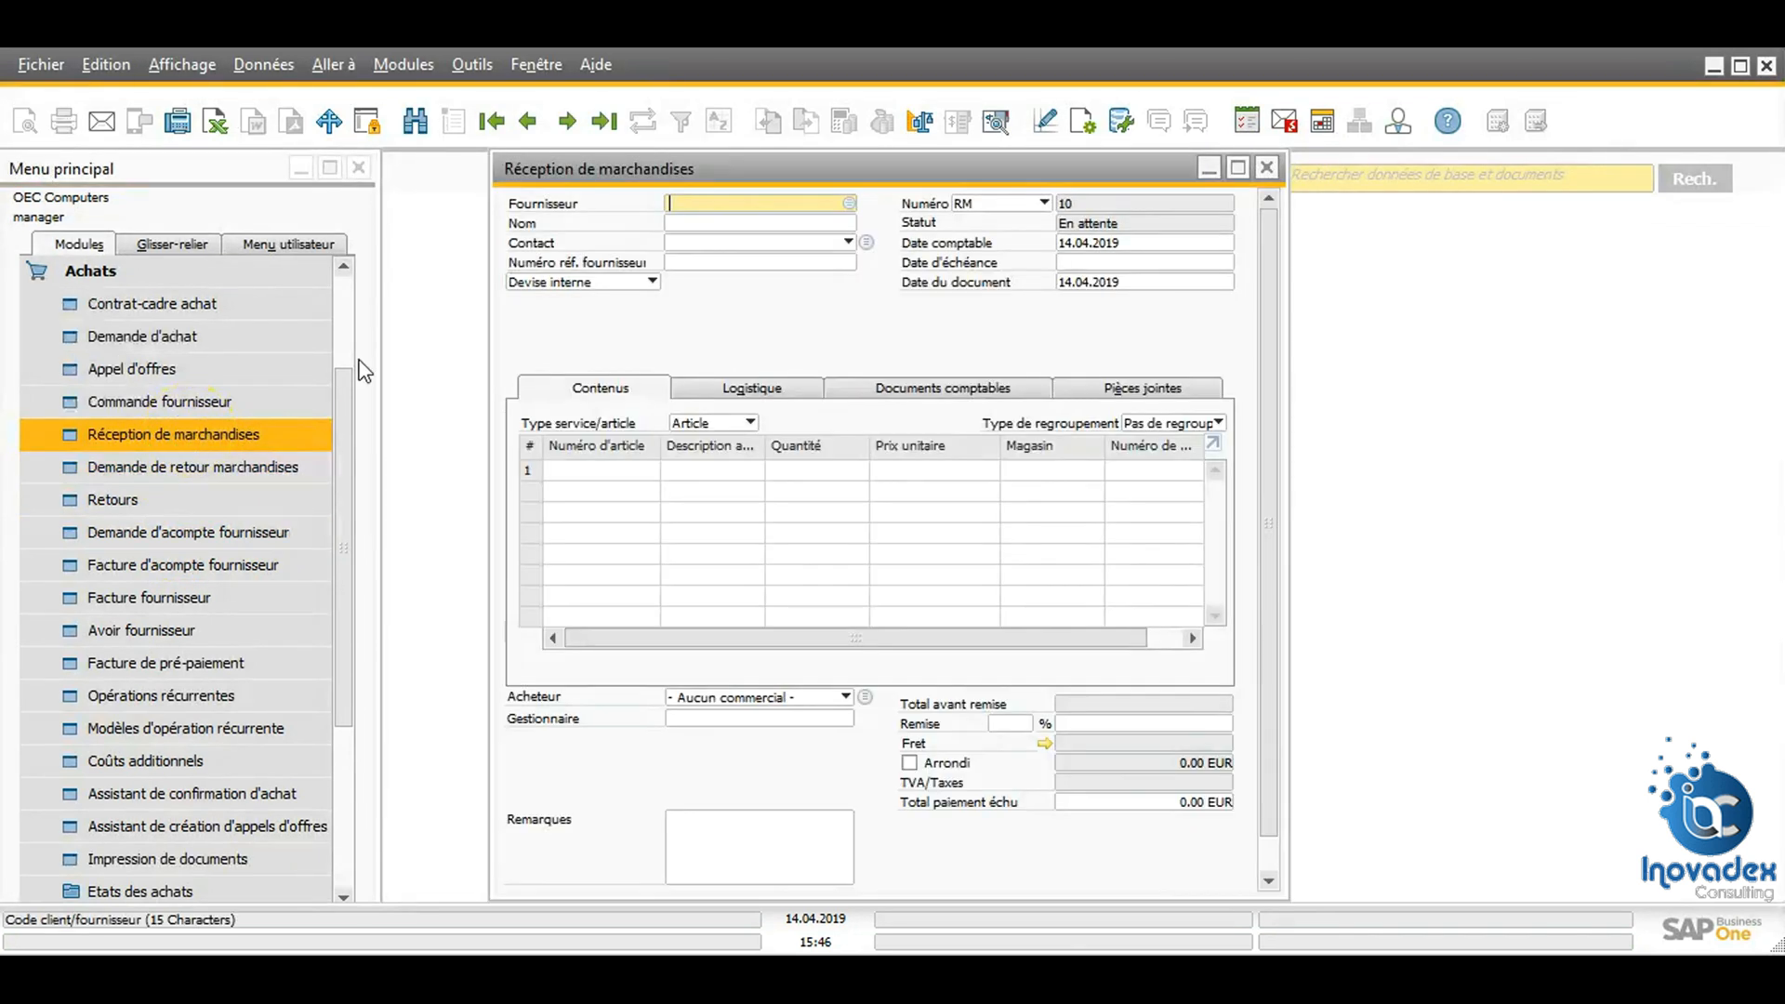
left_click(847, 204)
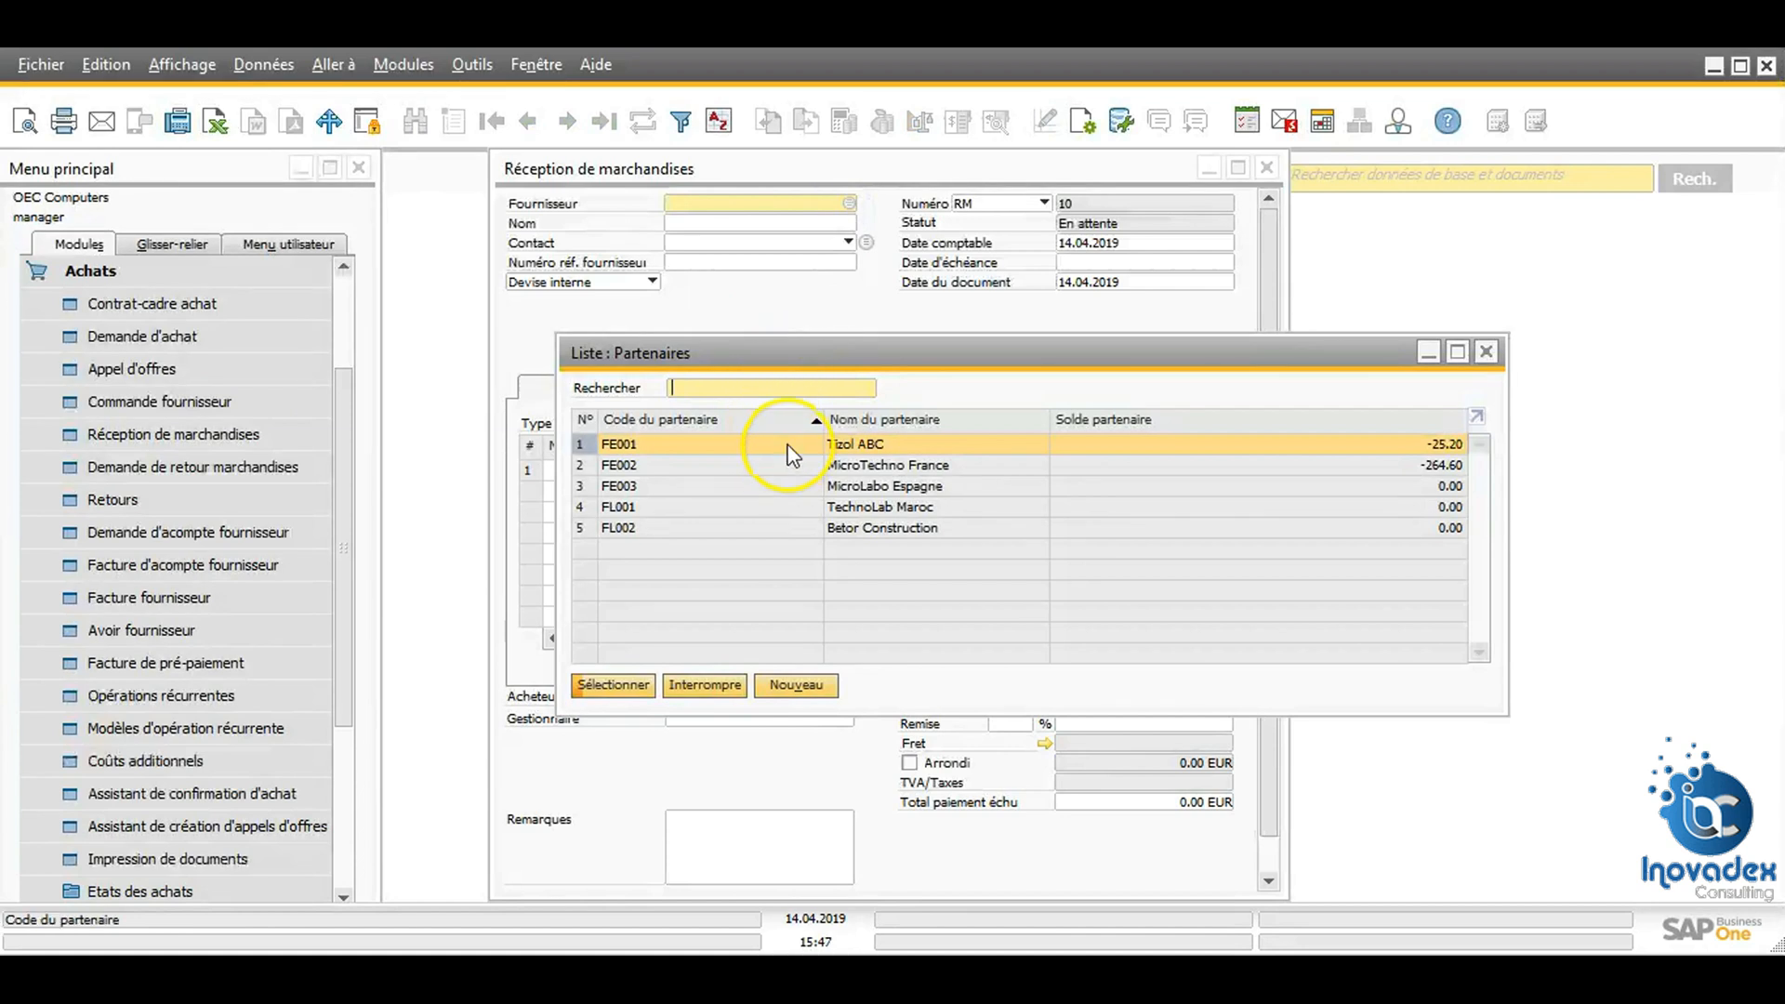
double_click(788, 455)
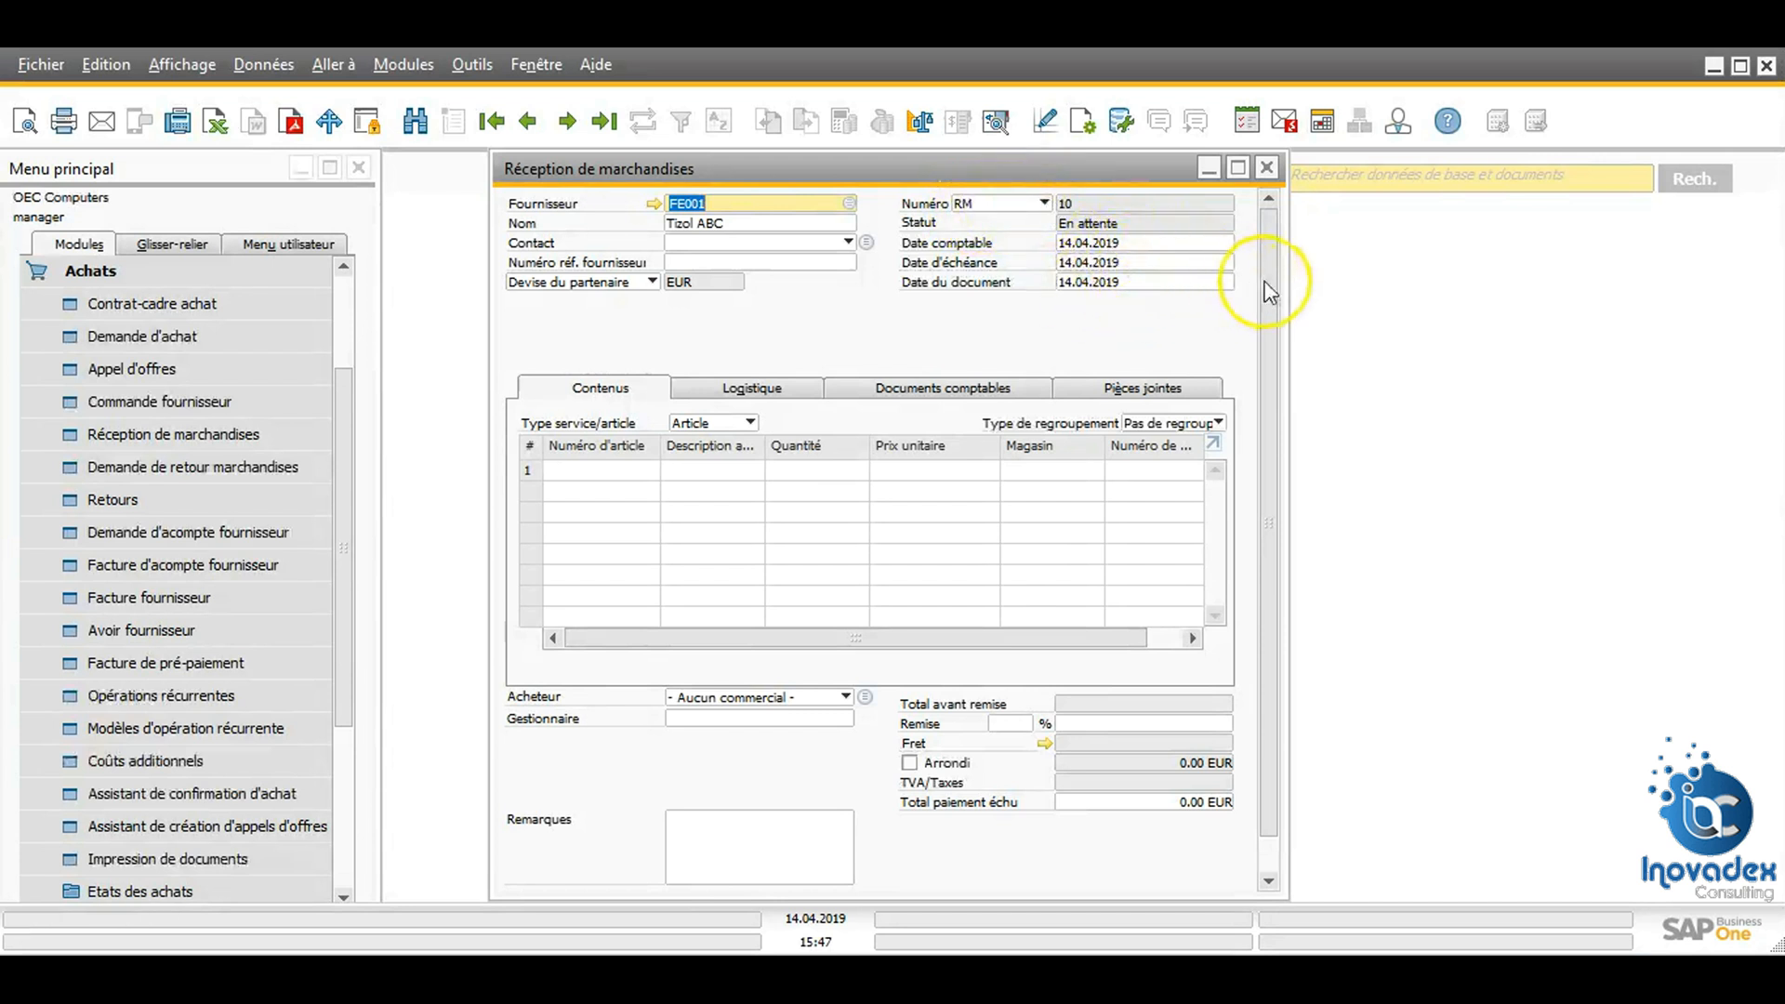
left_click_drag(1265, 279, 1258, 327)
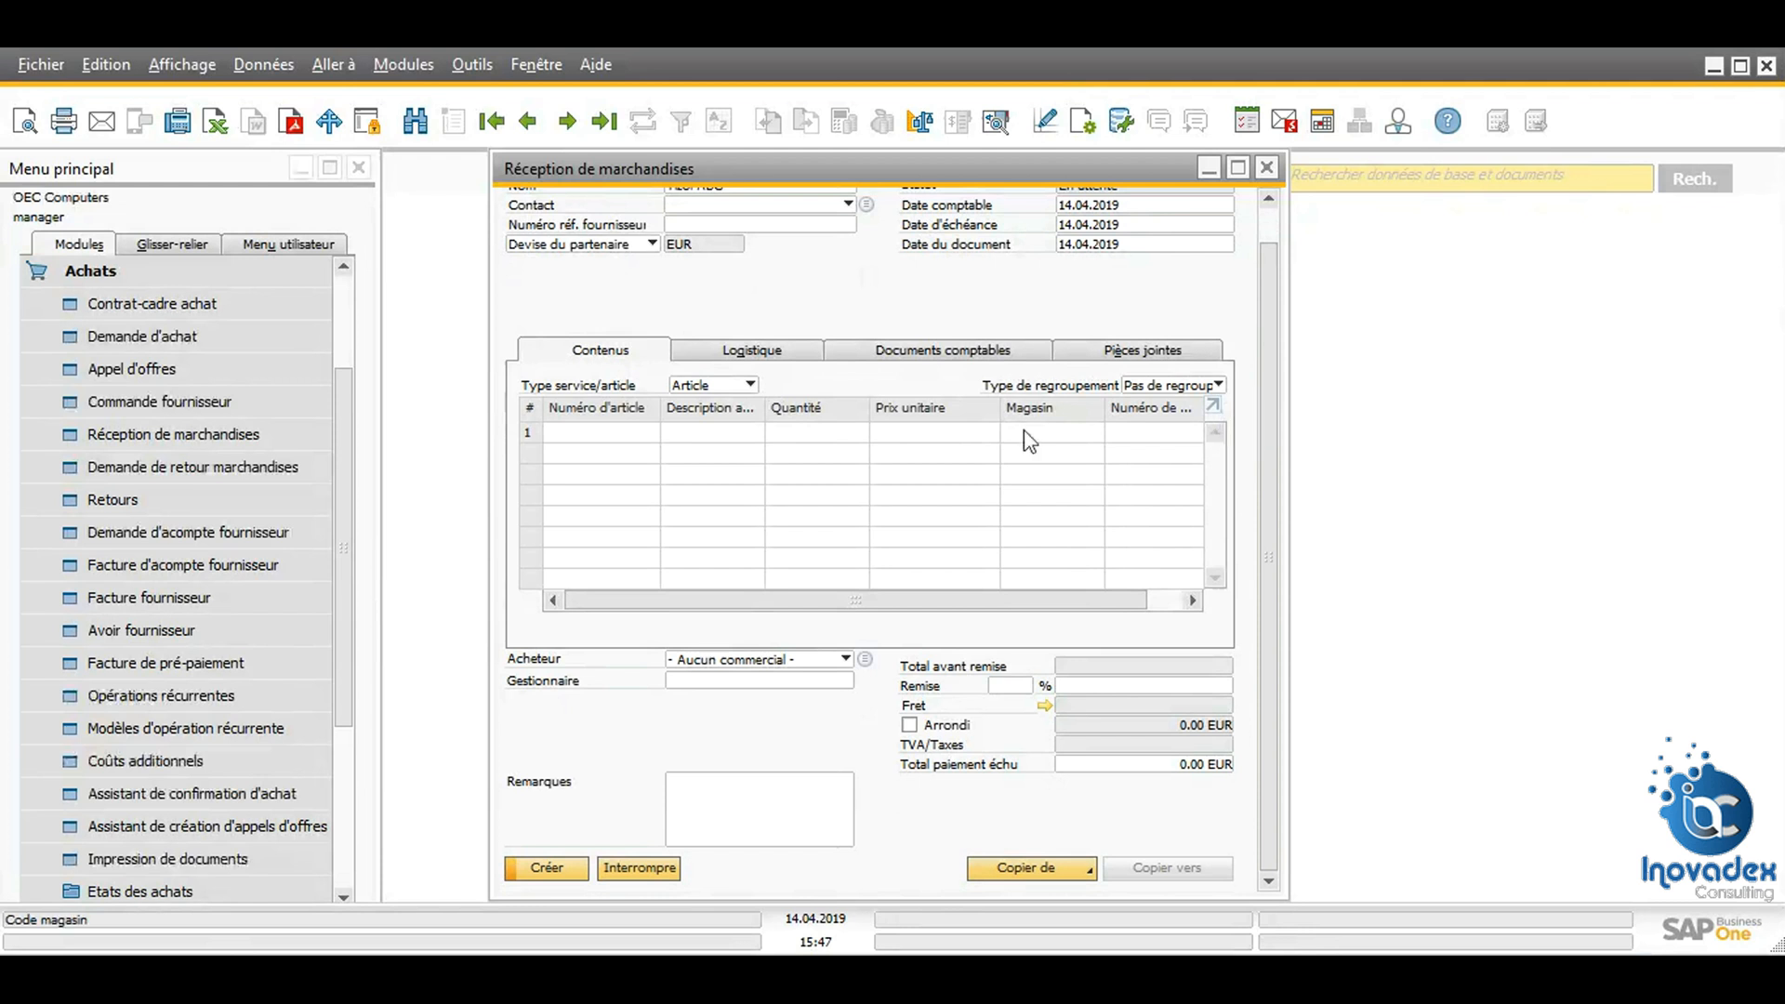
left_click(739, 386)
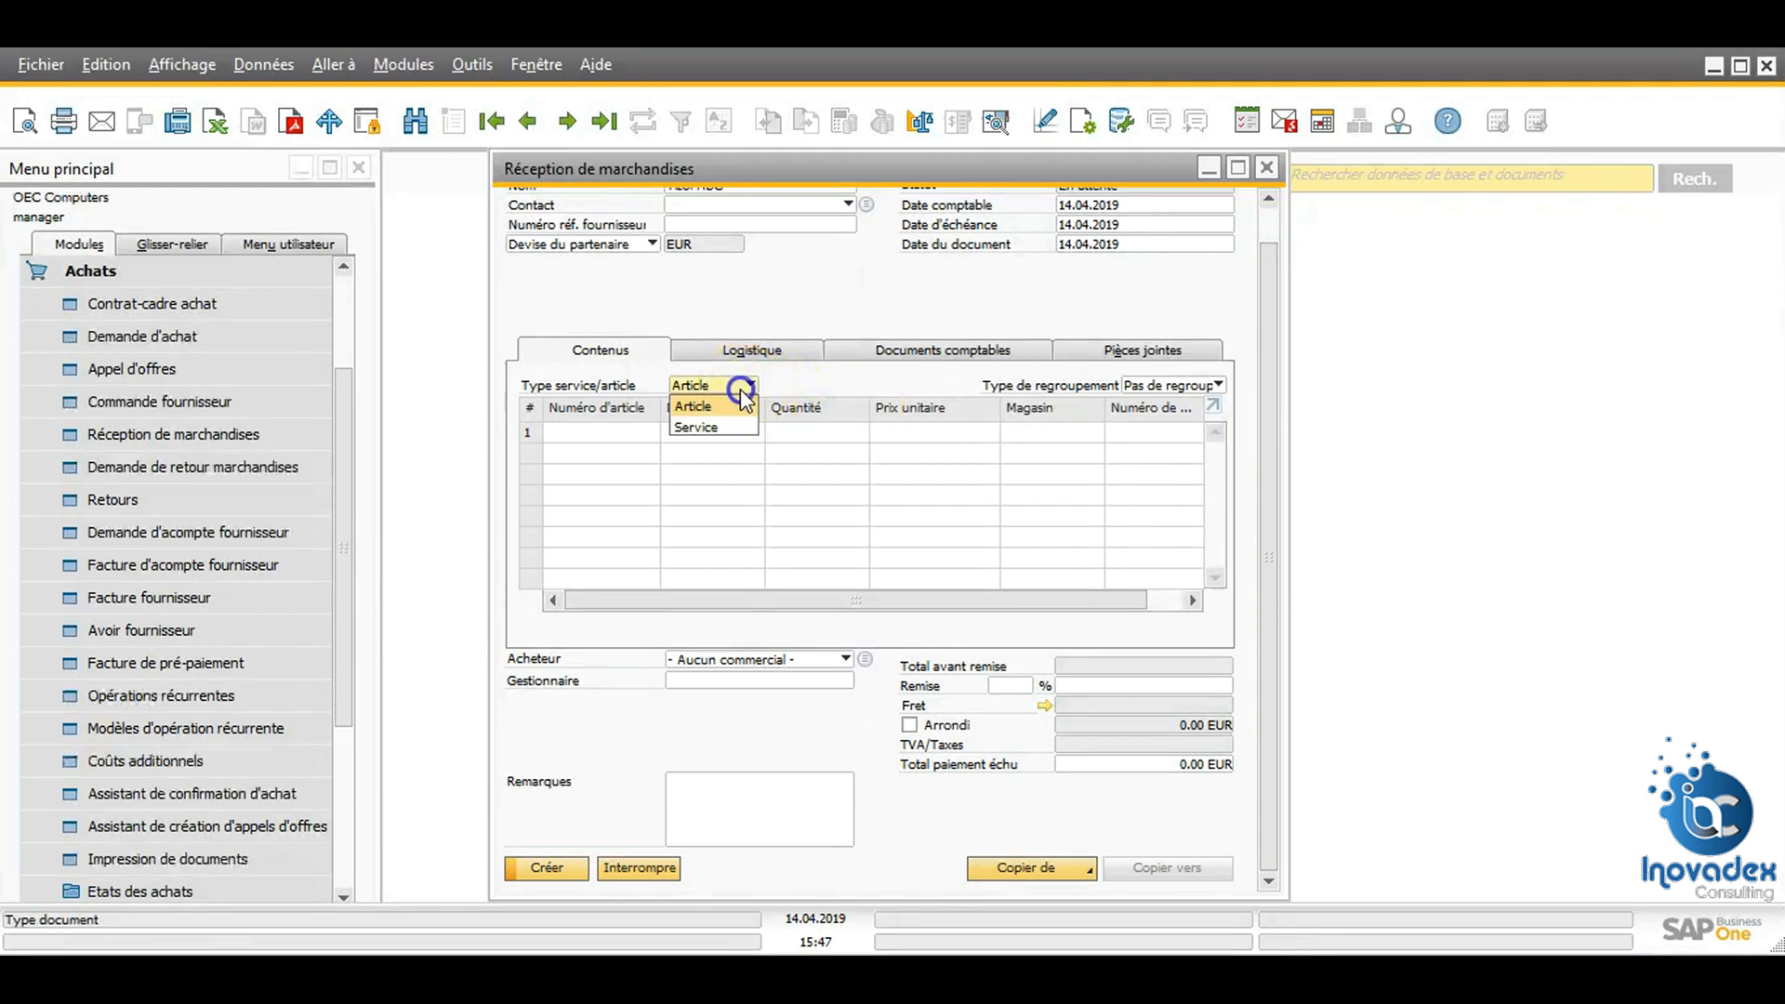
left_click(705, 429)
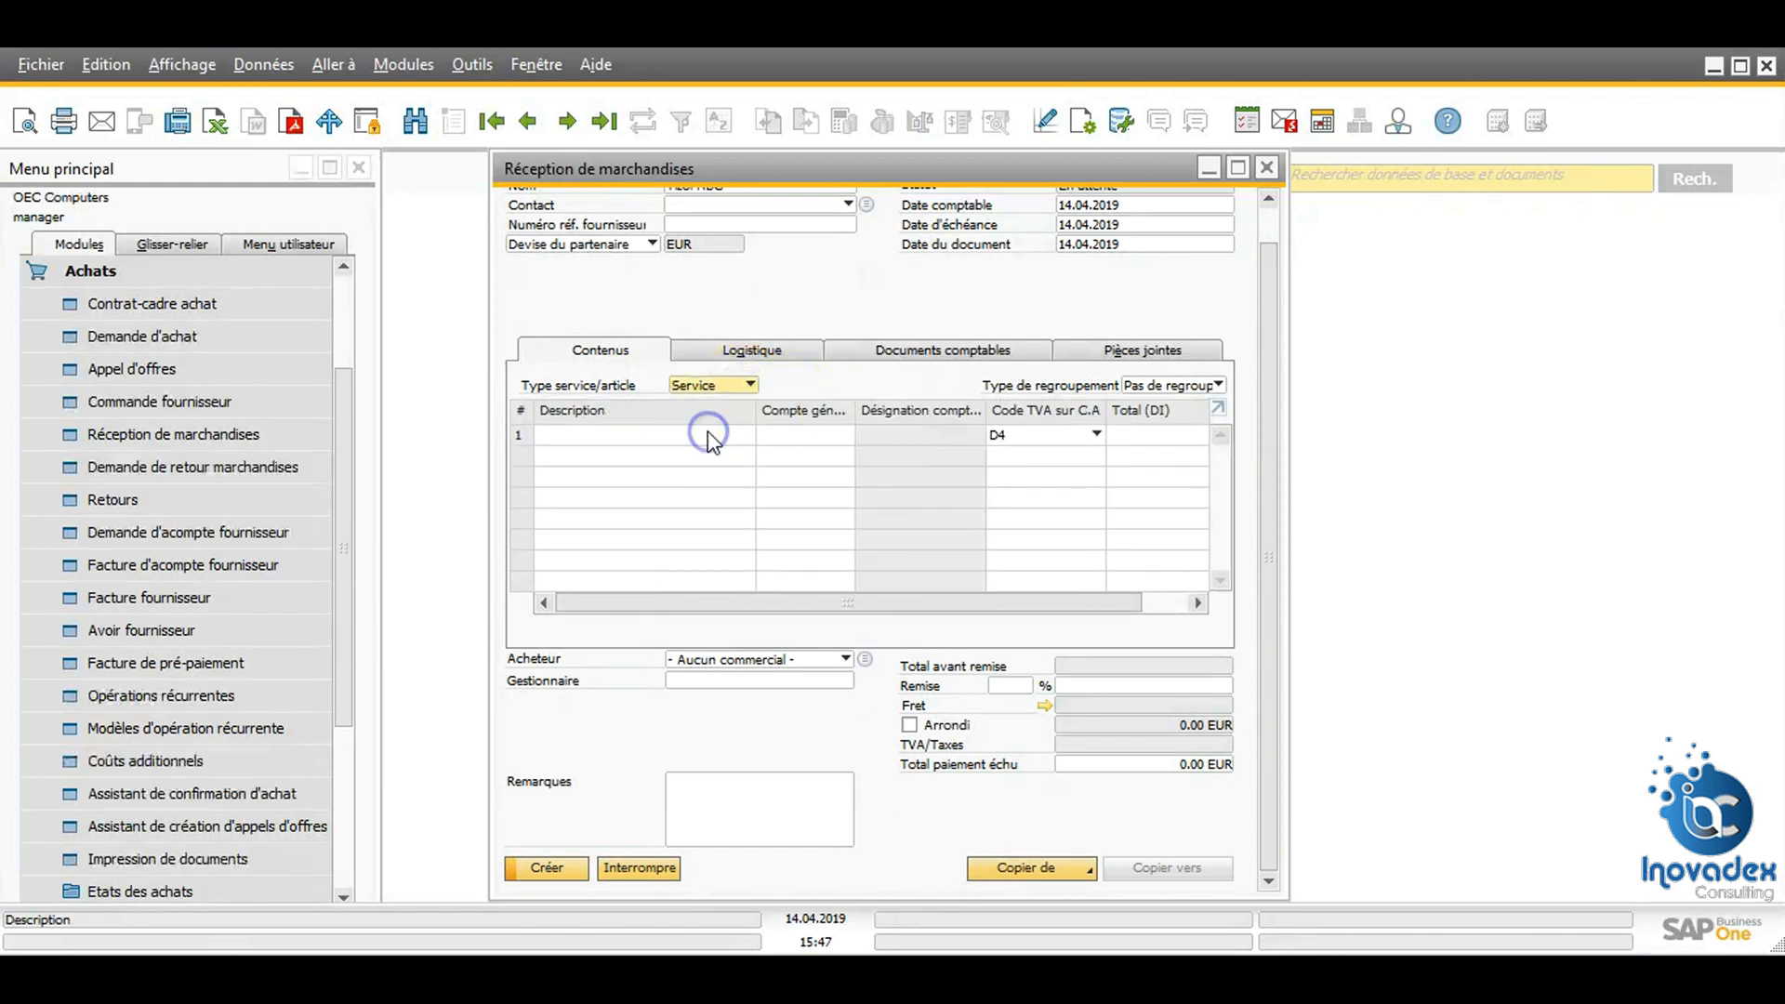
Step: Copy the newly created machine repair purchase order into the goods receipt, keeping the current exchange rate and all-data options
left_click(1047, 878)
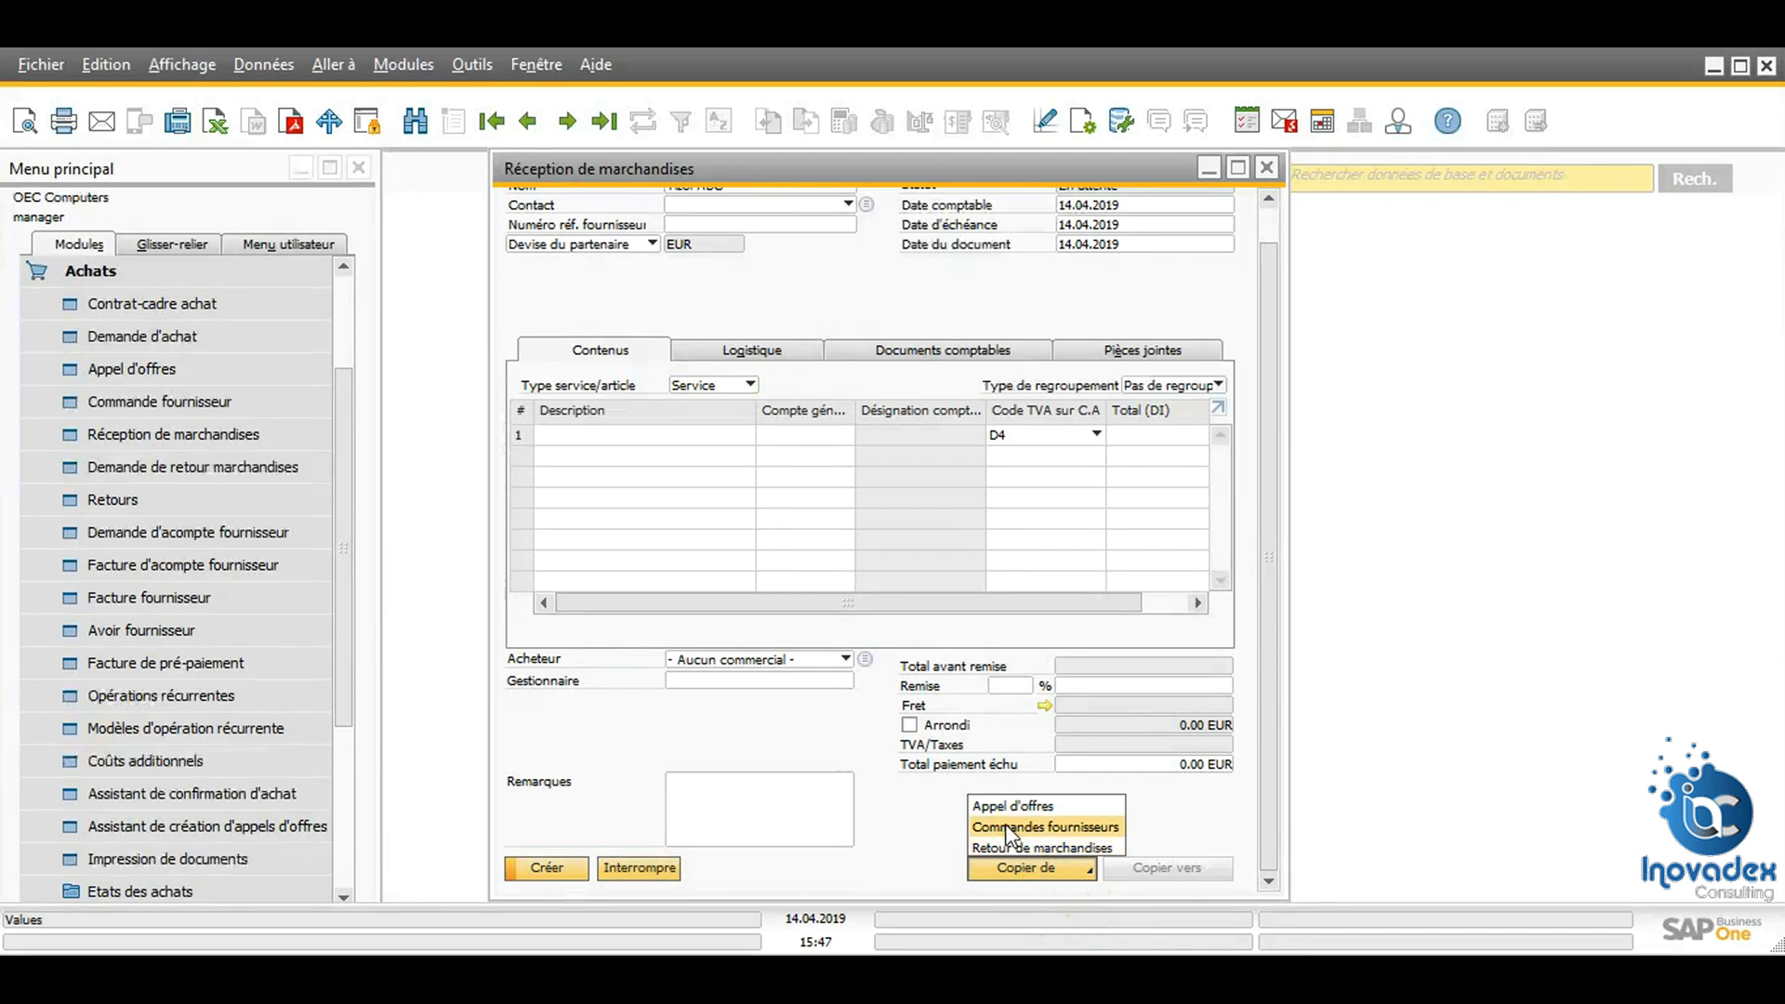
left_click(1010, 830)
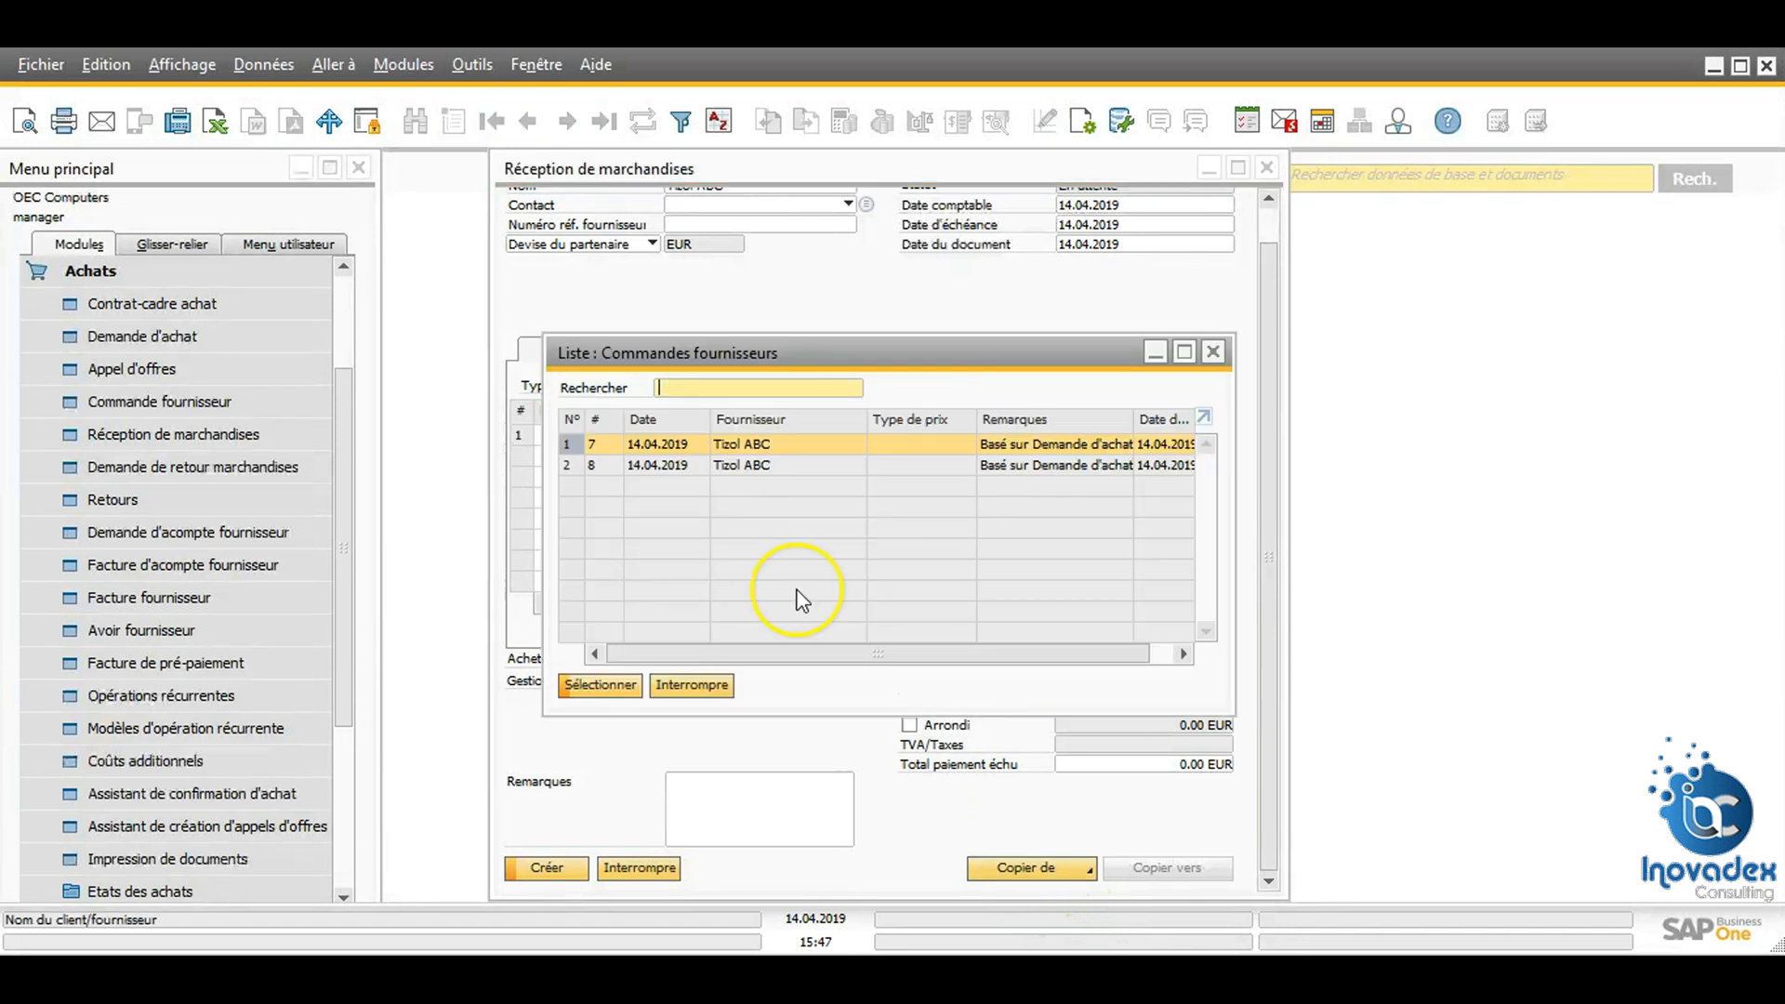
left_click(599, 468)
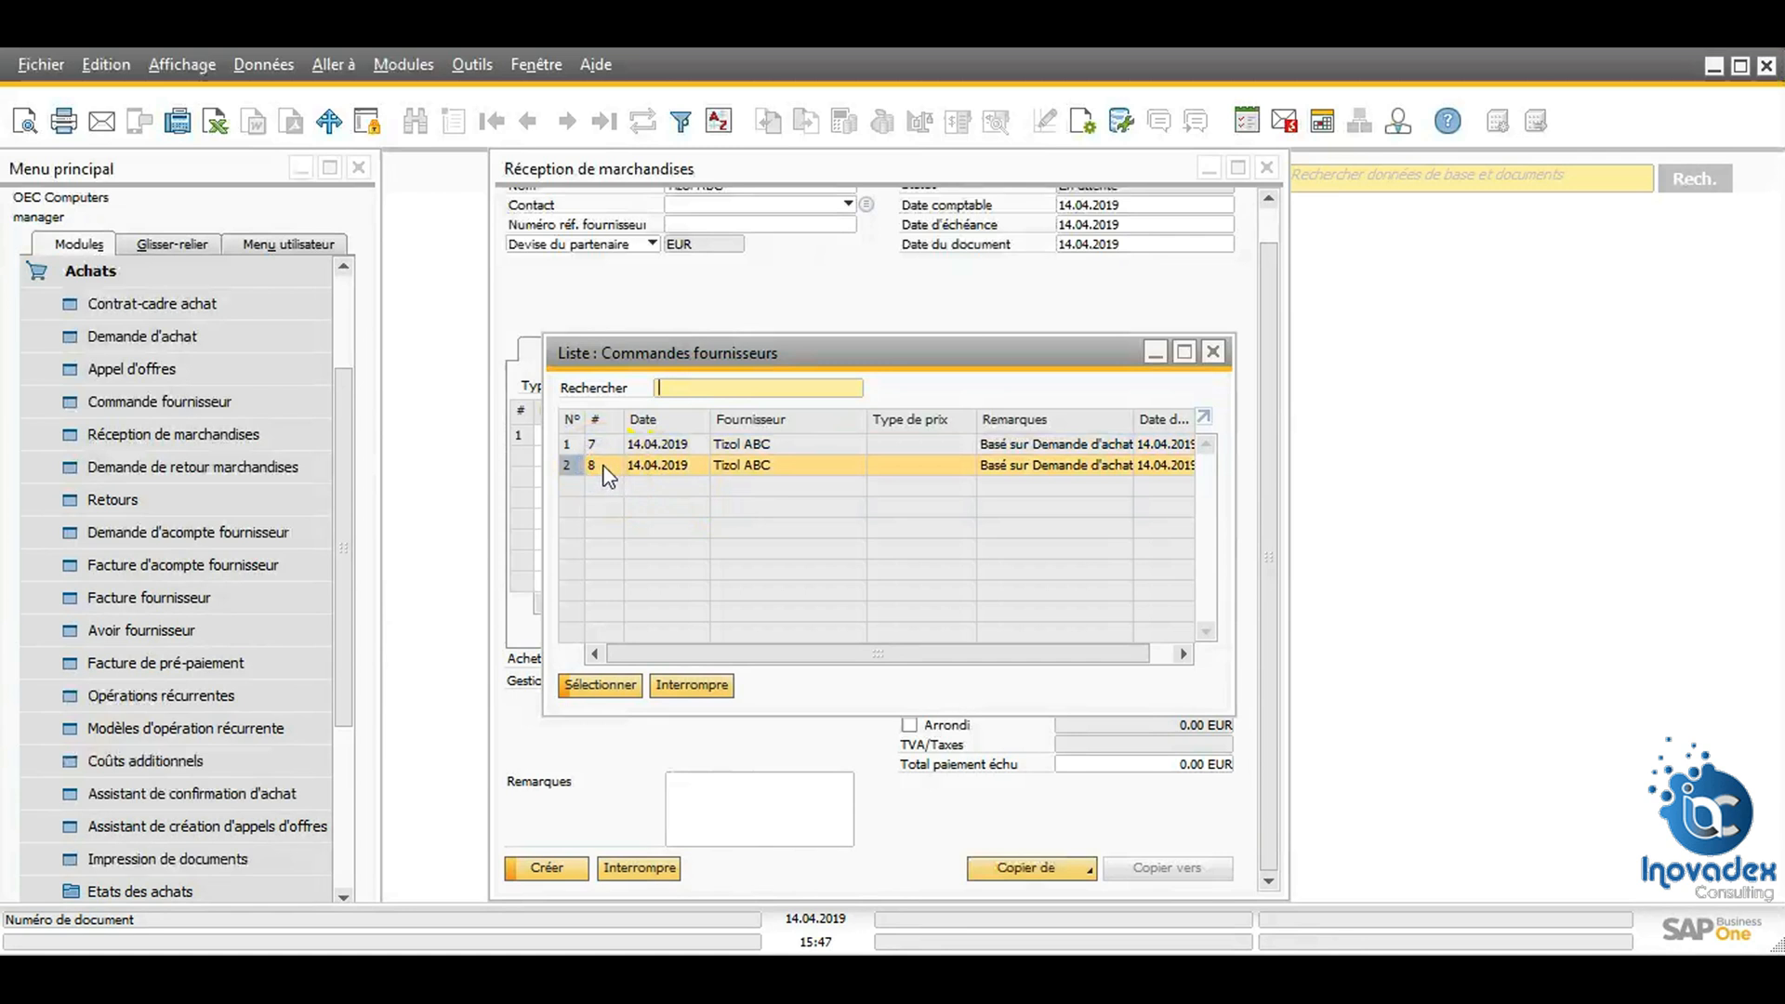
double_click(605, 467)
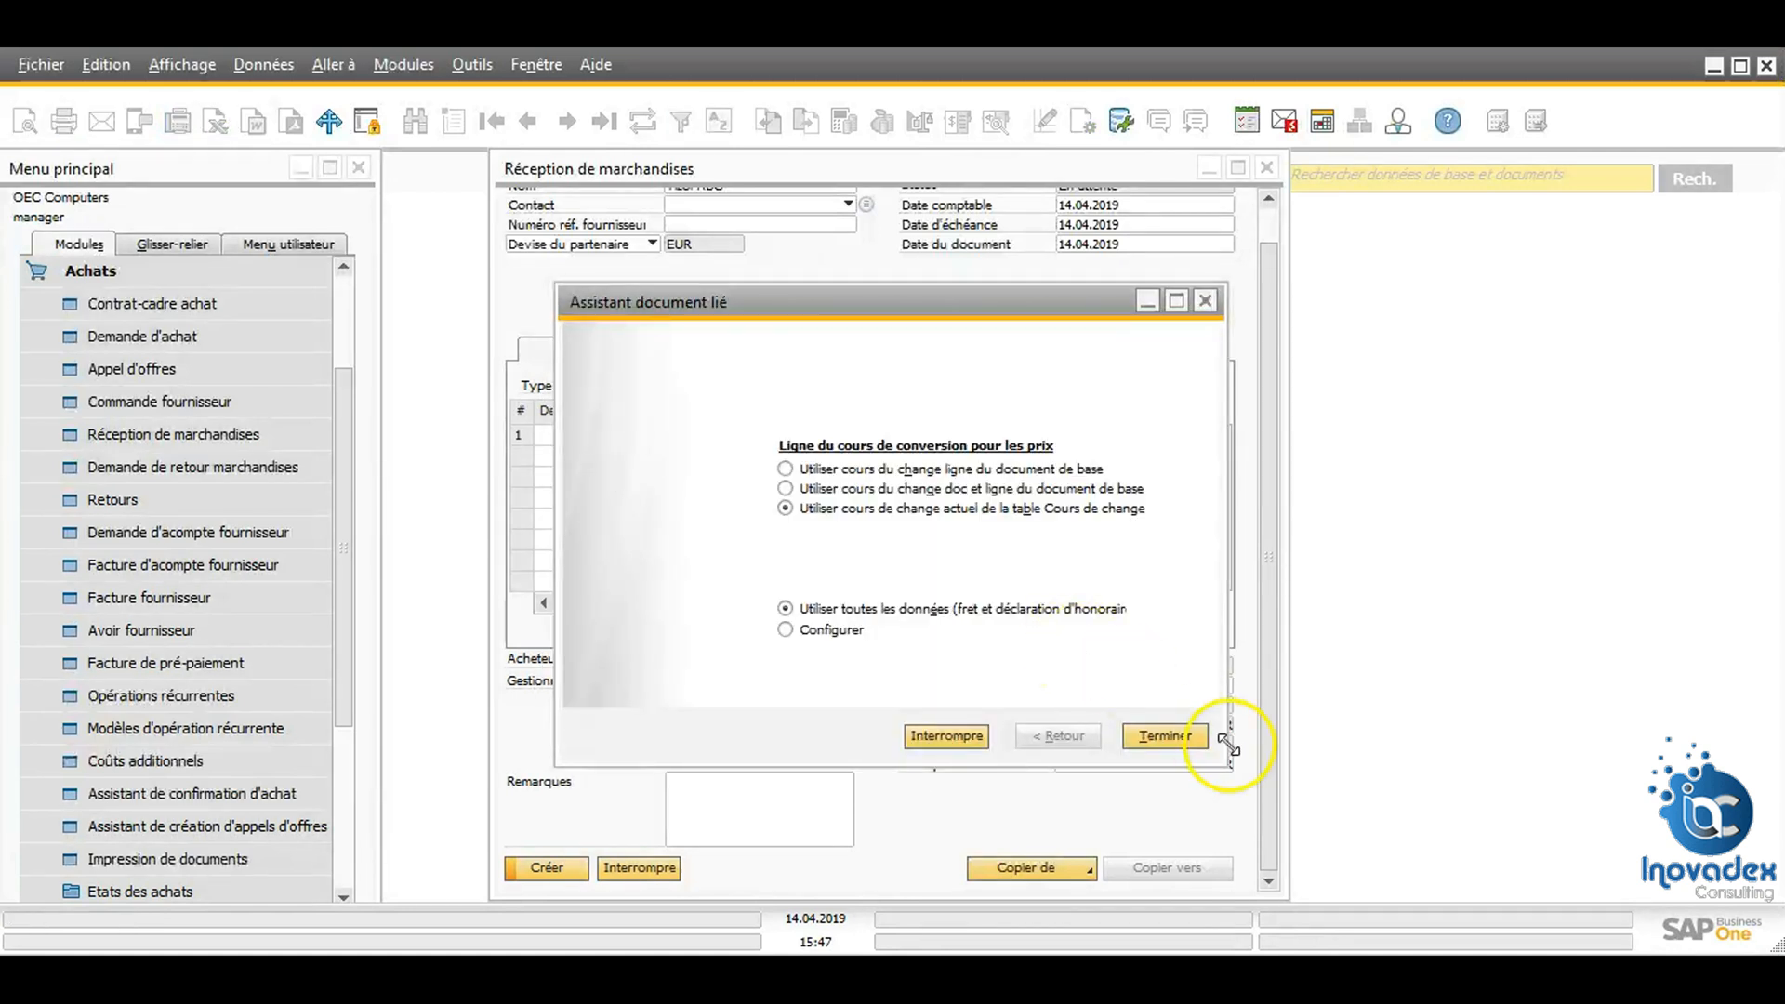
left_click(1164, 736)
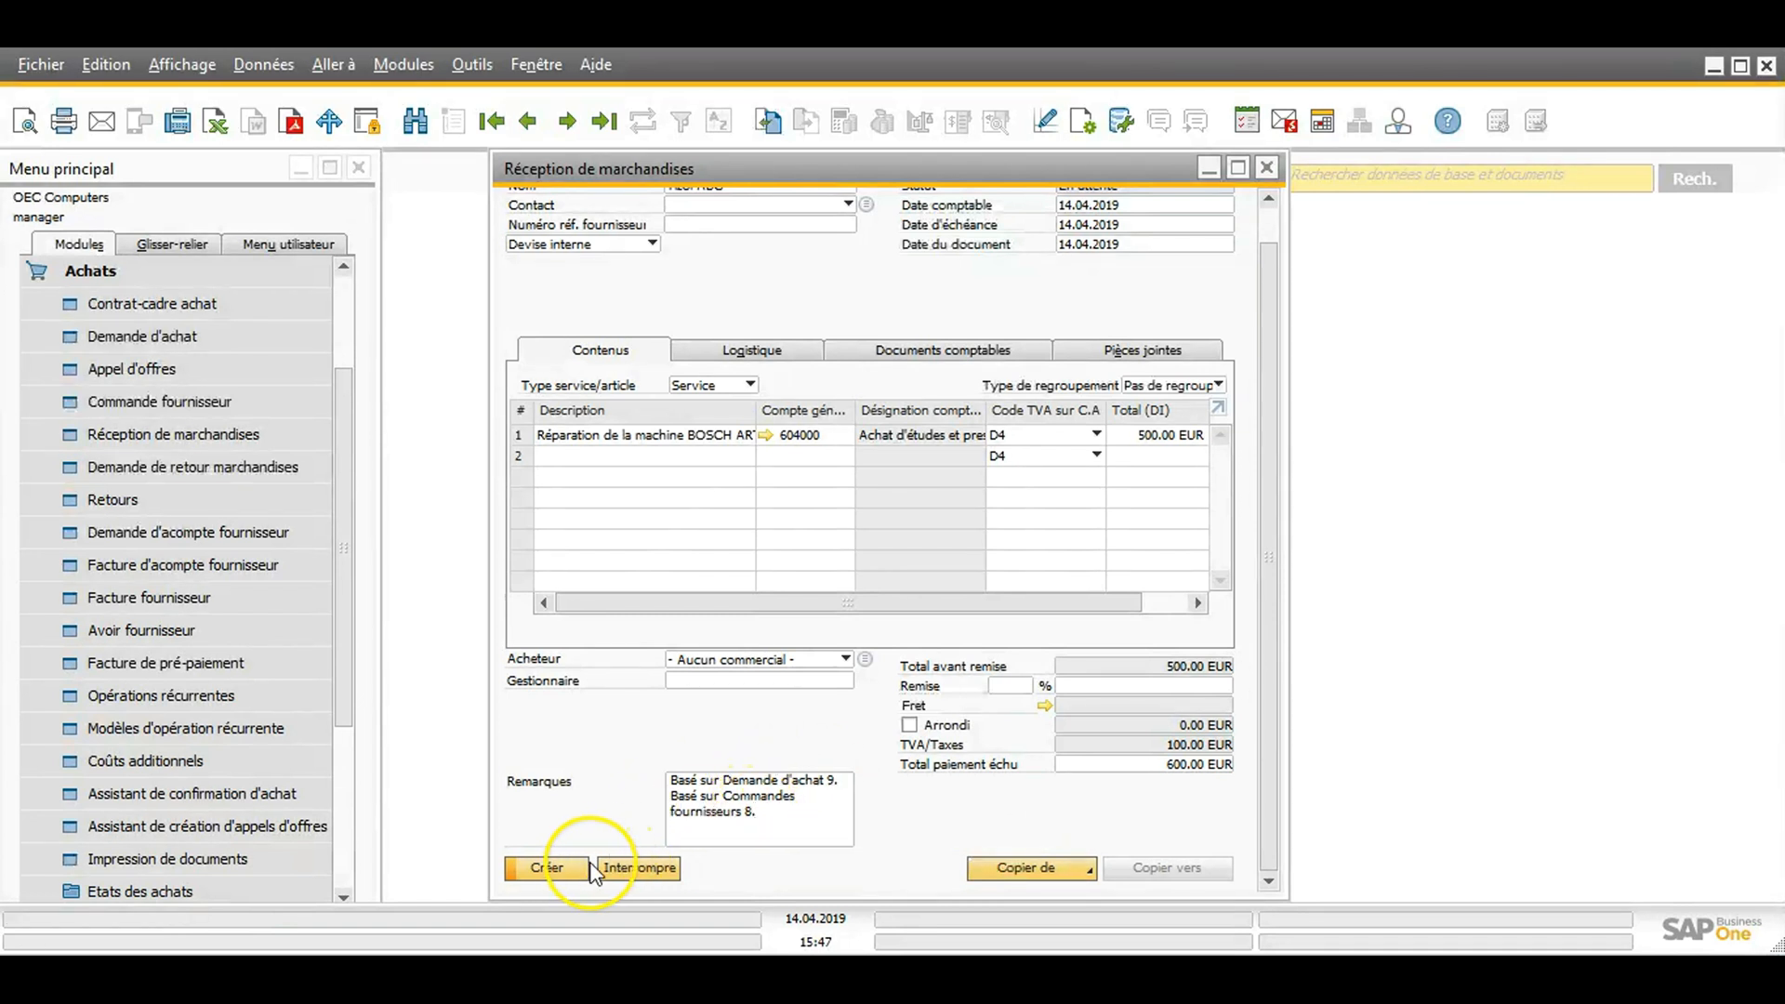
Step: Create the goods receipt for the machine repair and close its form
left_click(548, 874)
left_click(629, 543)
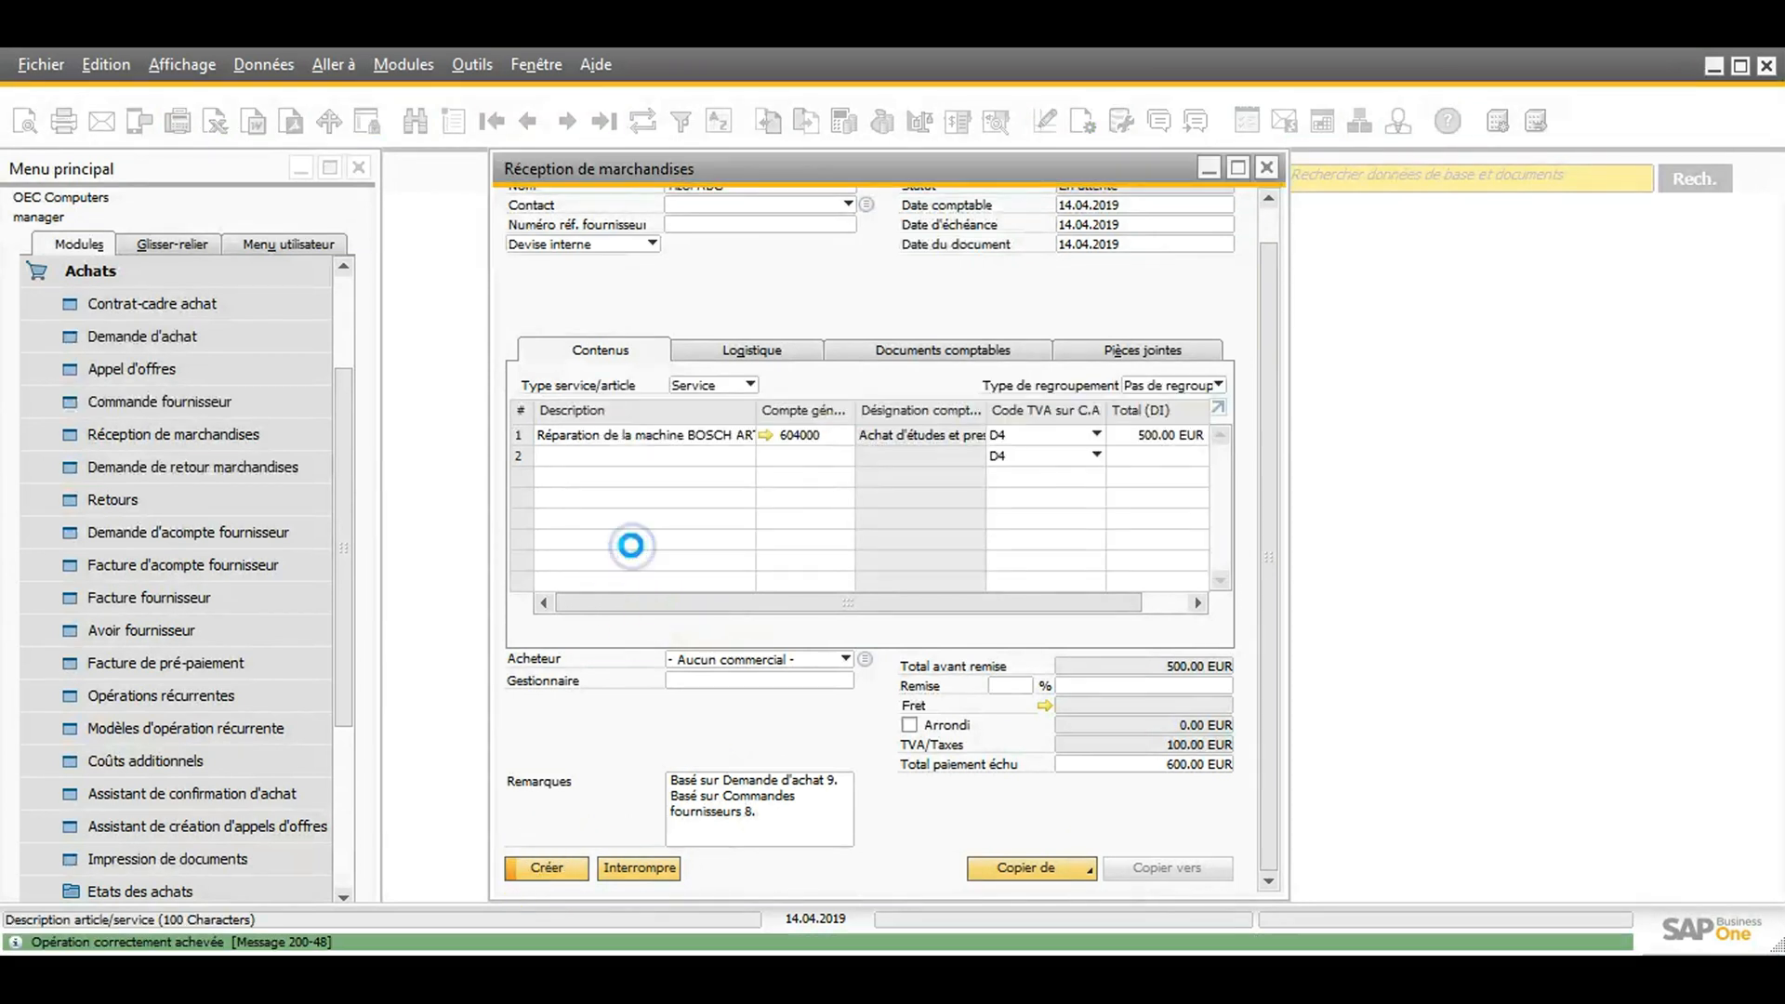
left_click(1268, 168)
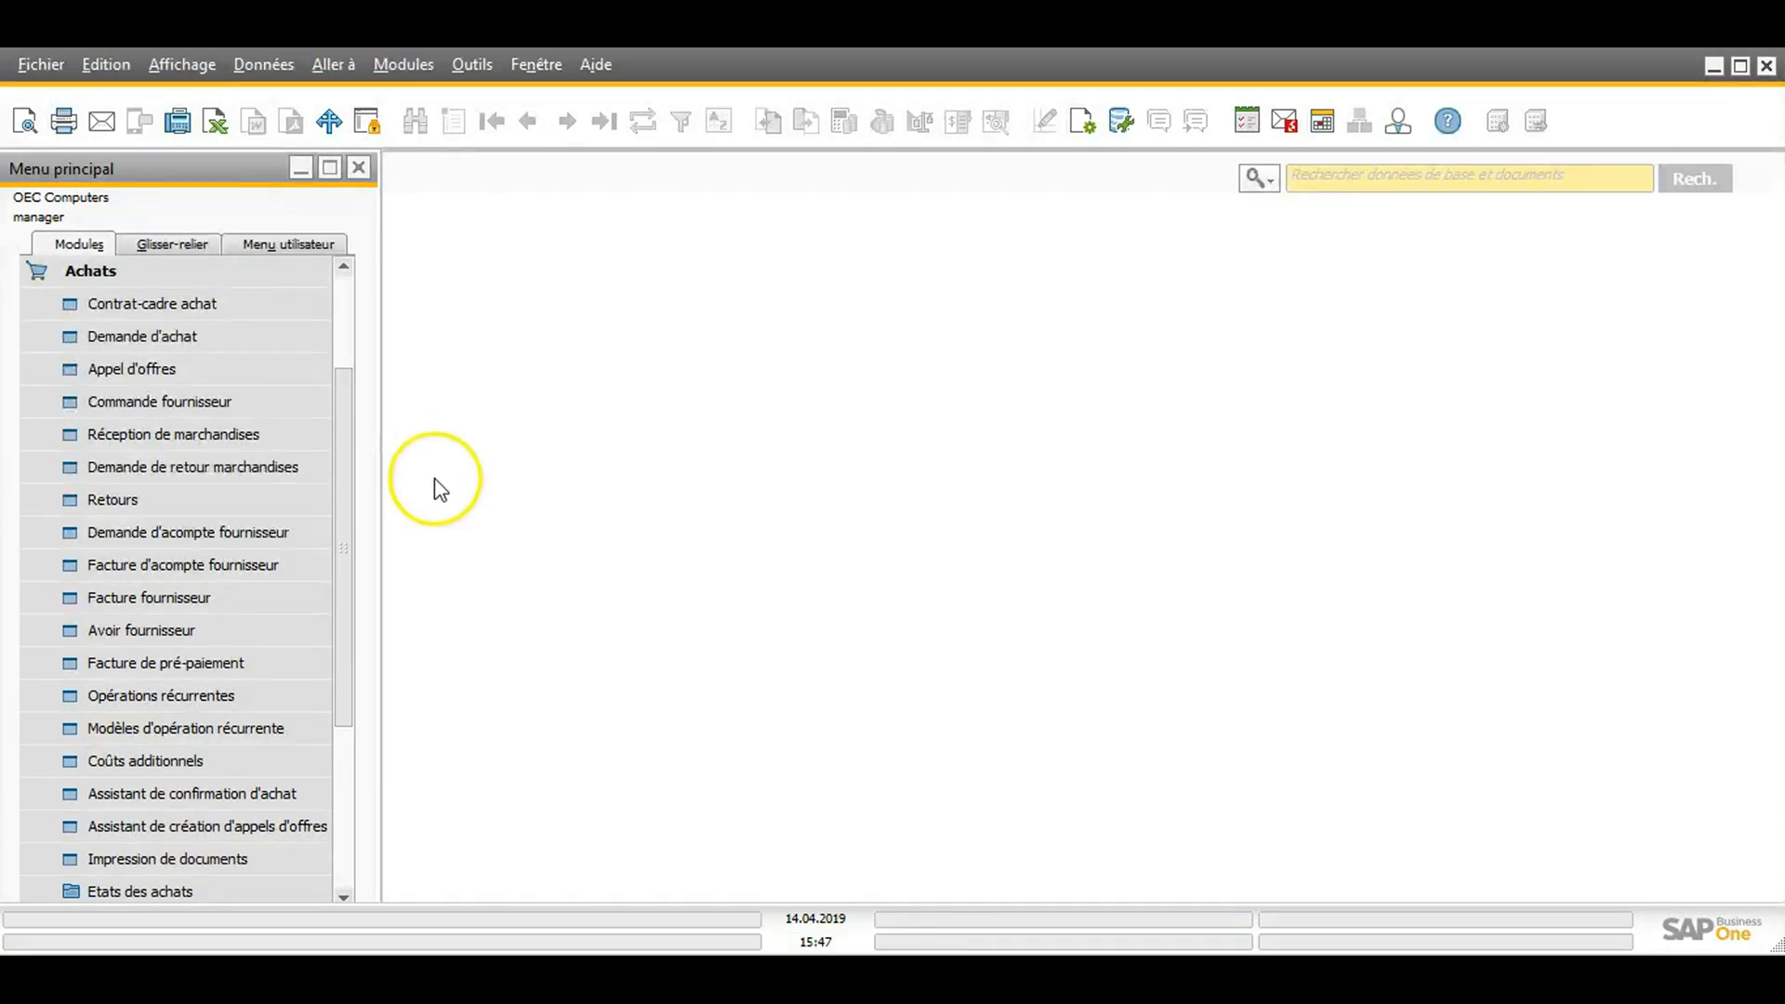
Step: Open a new supplier invoice (Facture fournisseur) for Tizol ABC with content type Service and posting date 14.04.2019
left_click(158, 597)
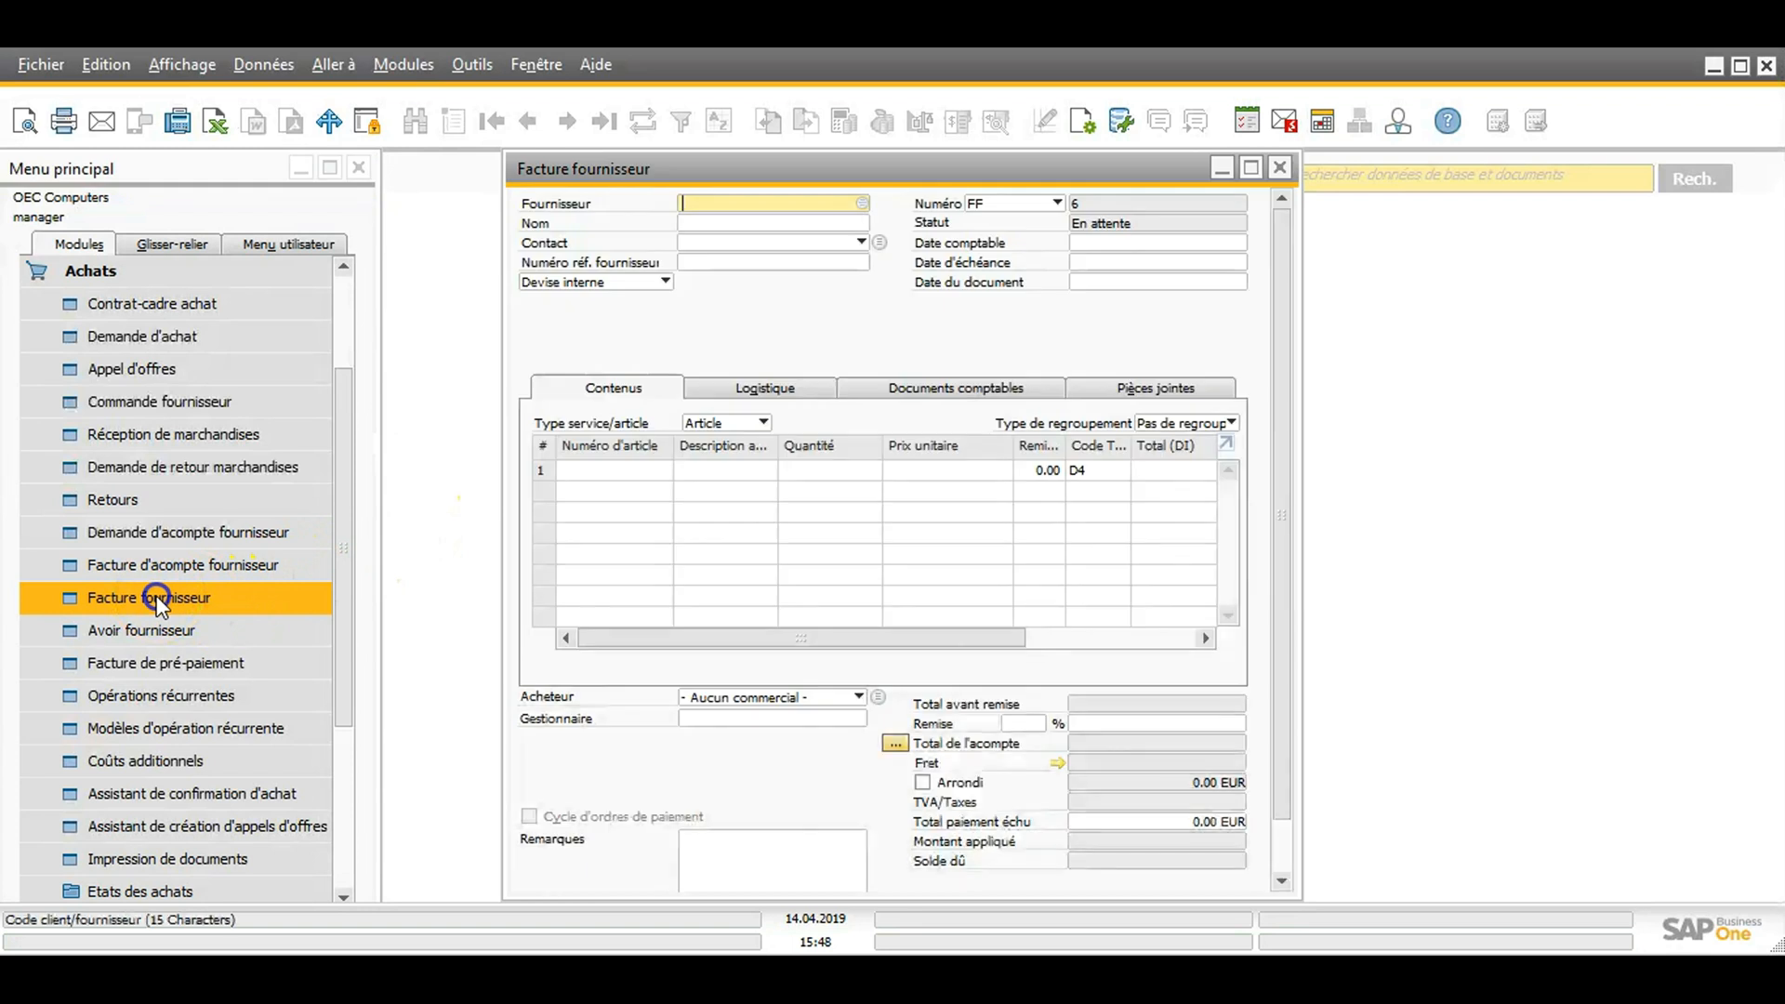
left_click(859, 201)
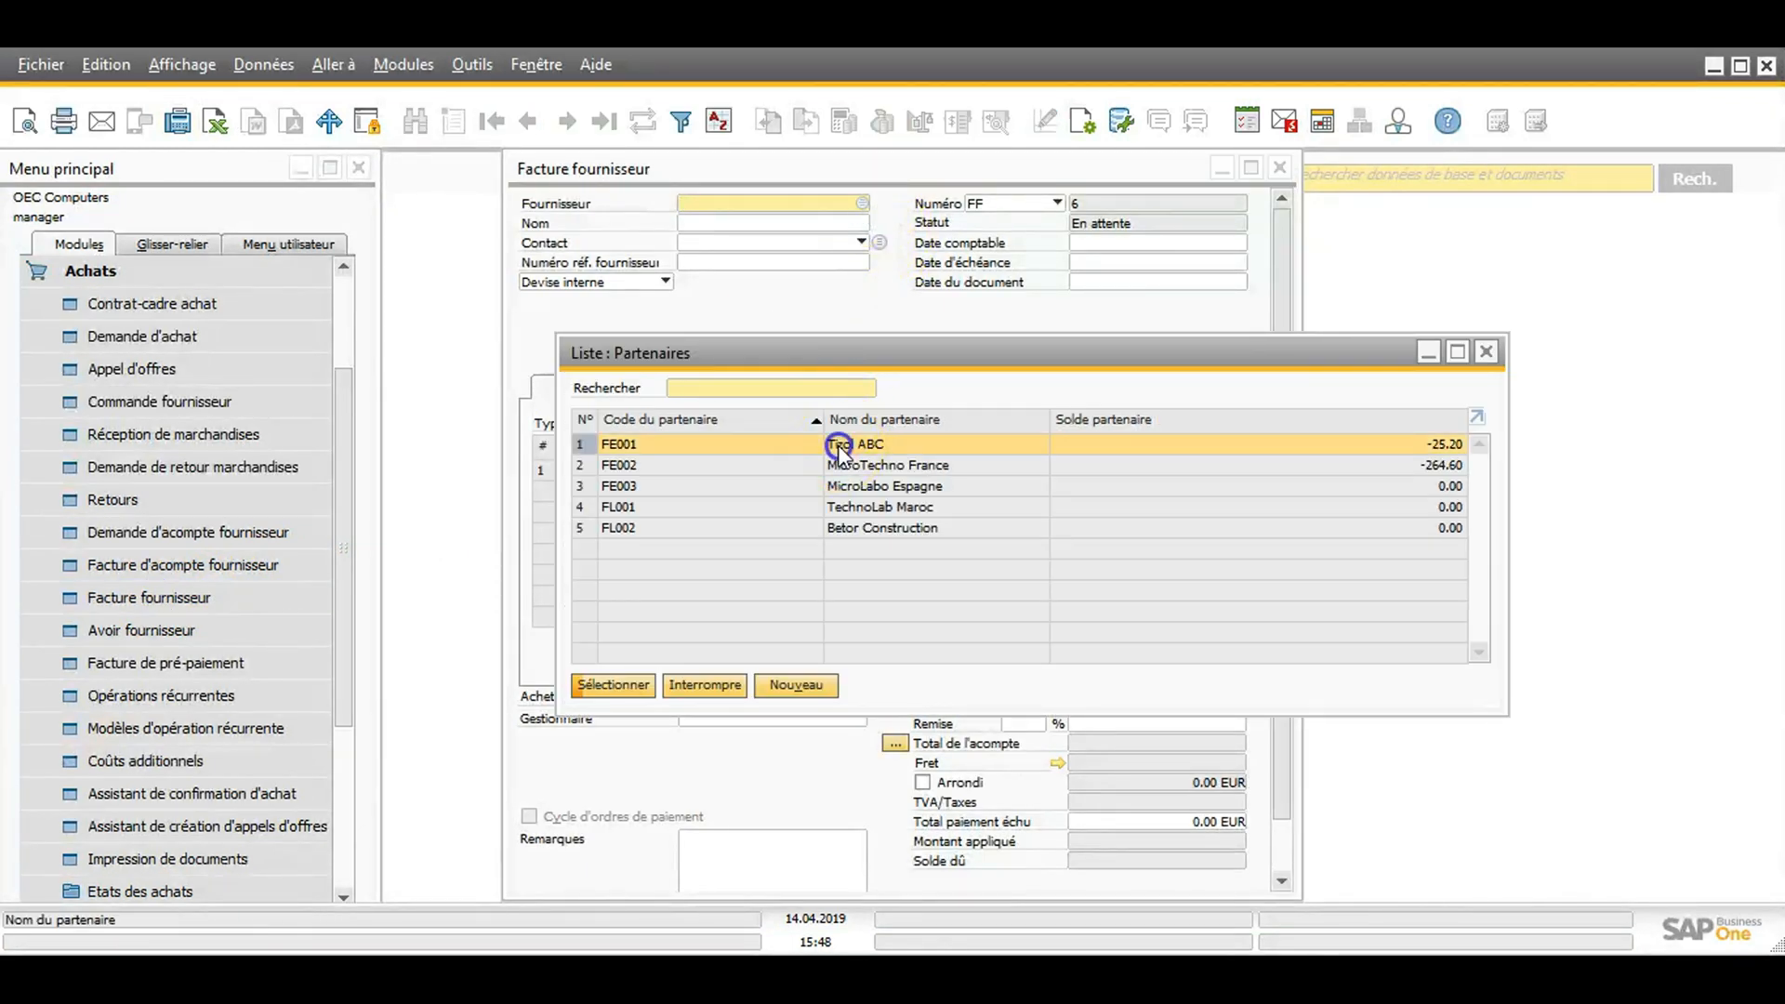
double_click(838, 445)
left_click(736, 423)
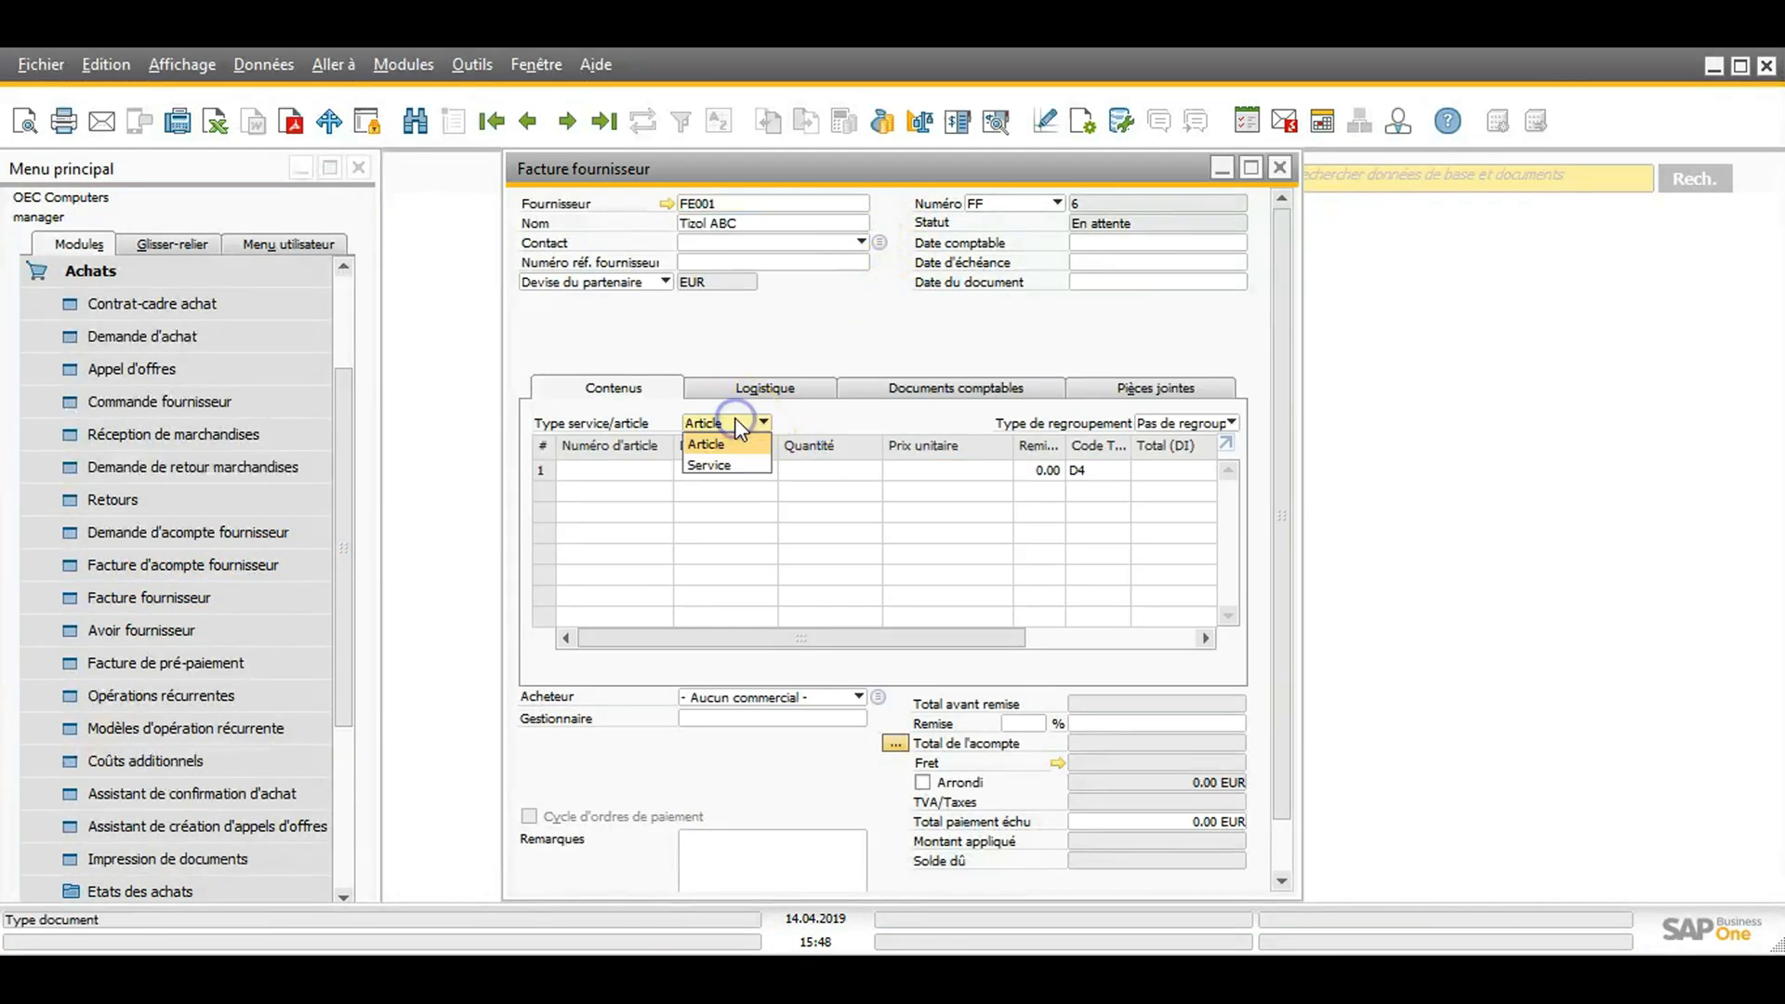
left_click(735, 465)
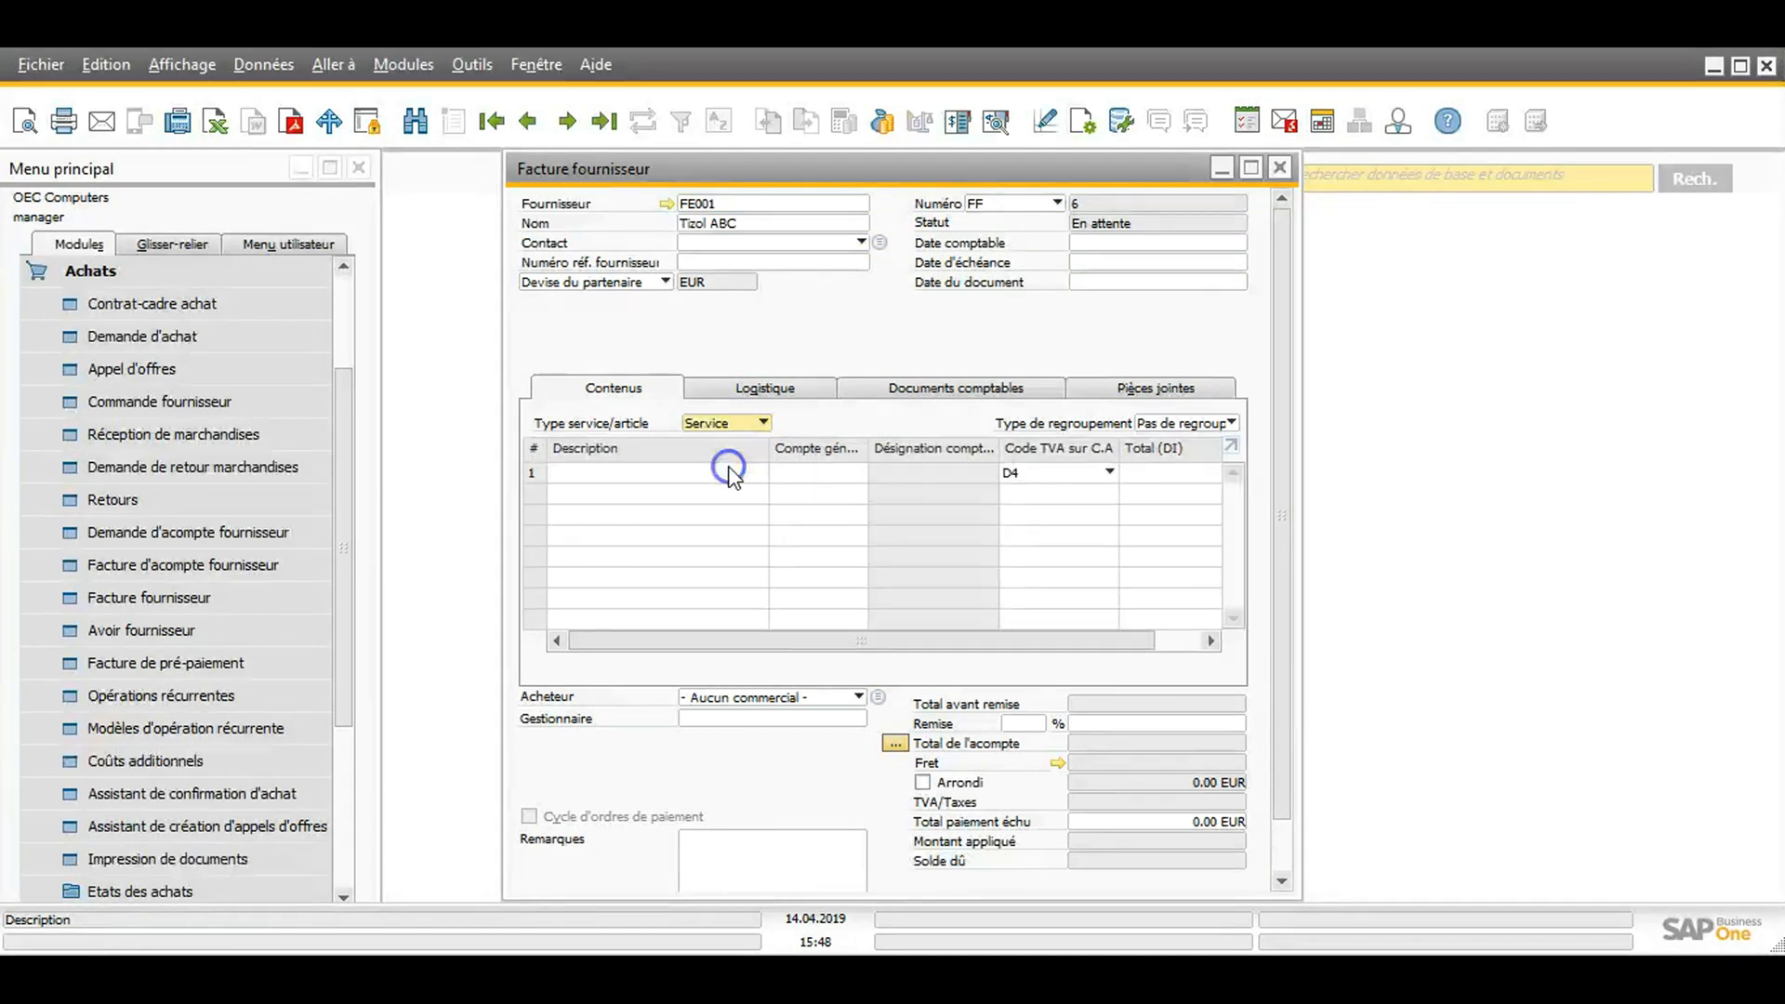
left_click(1121, 240)
key("Tab")
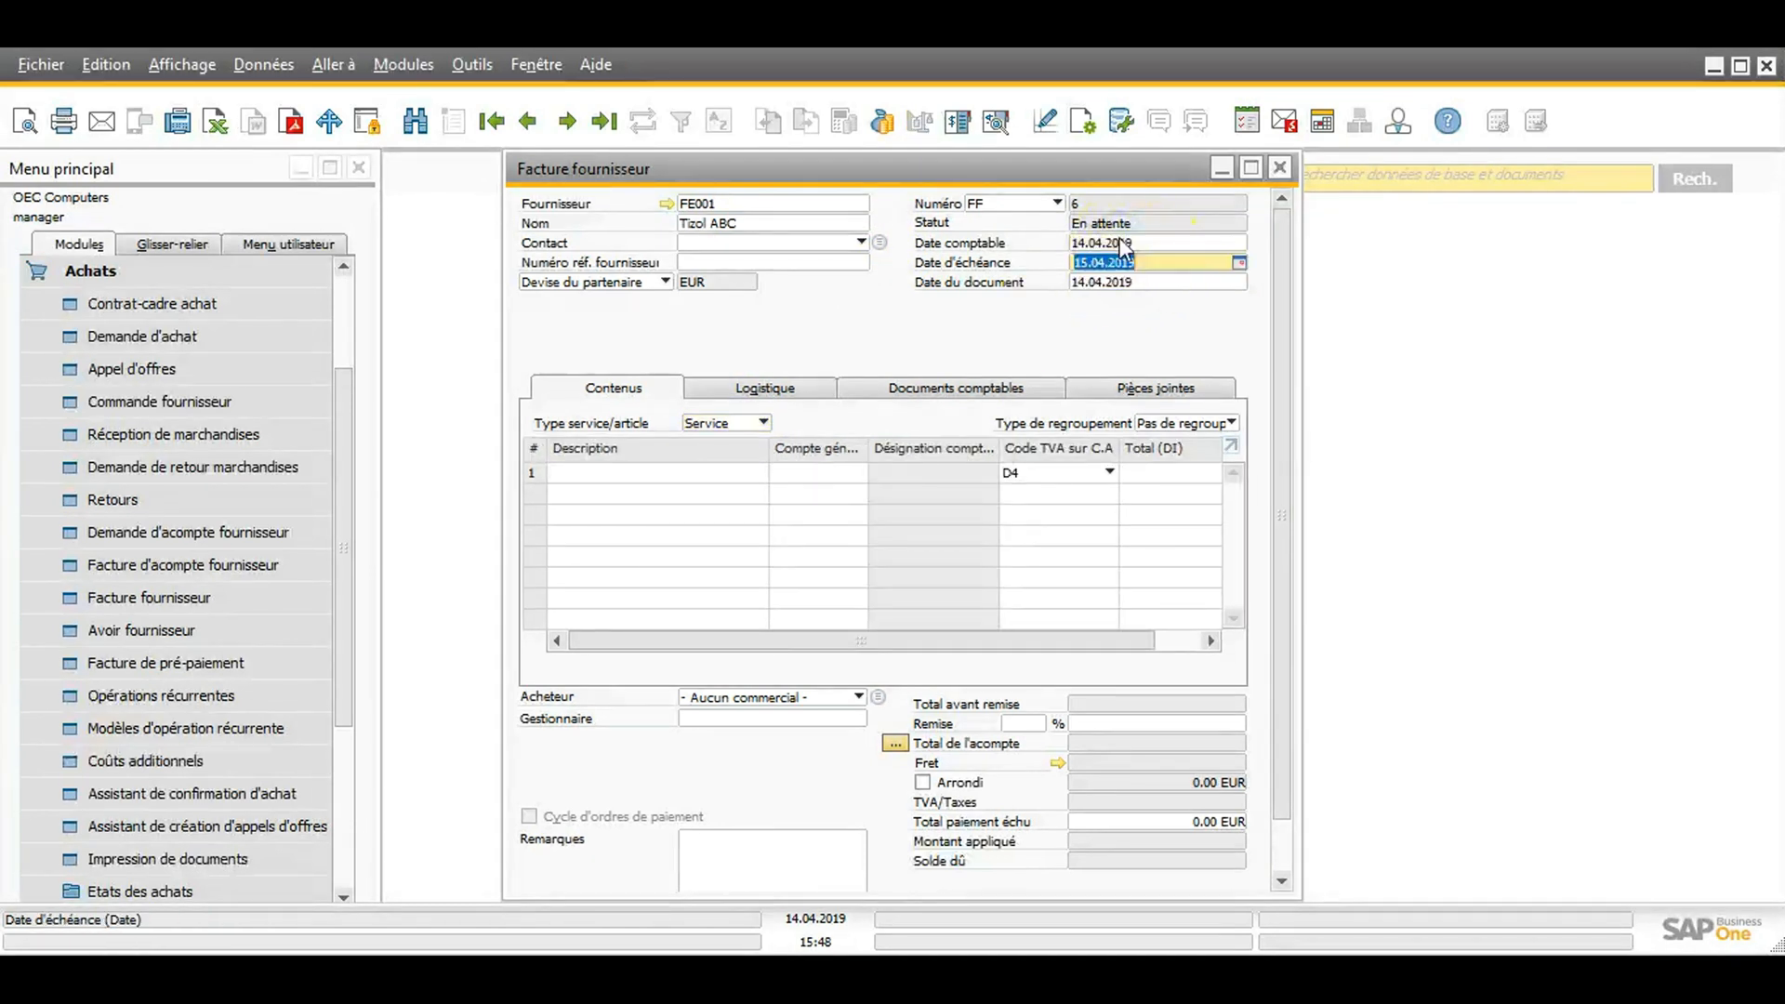
Step: Copy the machine repair goods receipt into the supplier invoice
left_click(1287, 316)
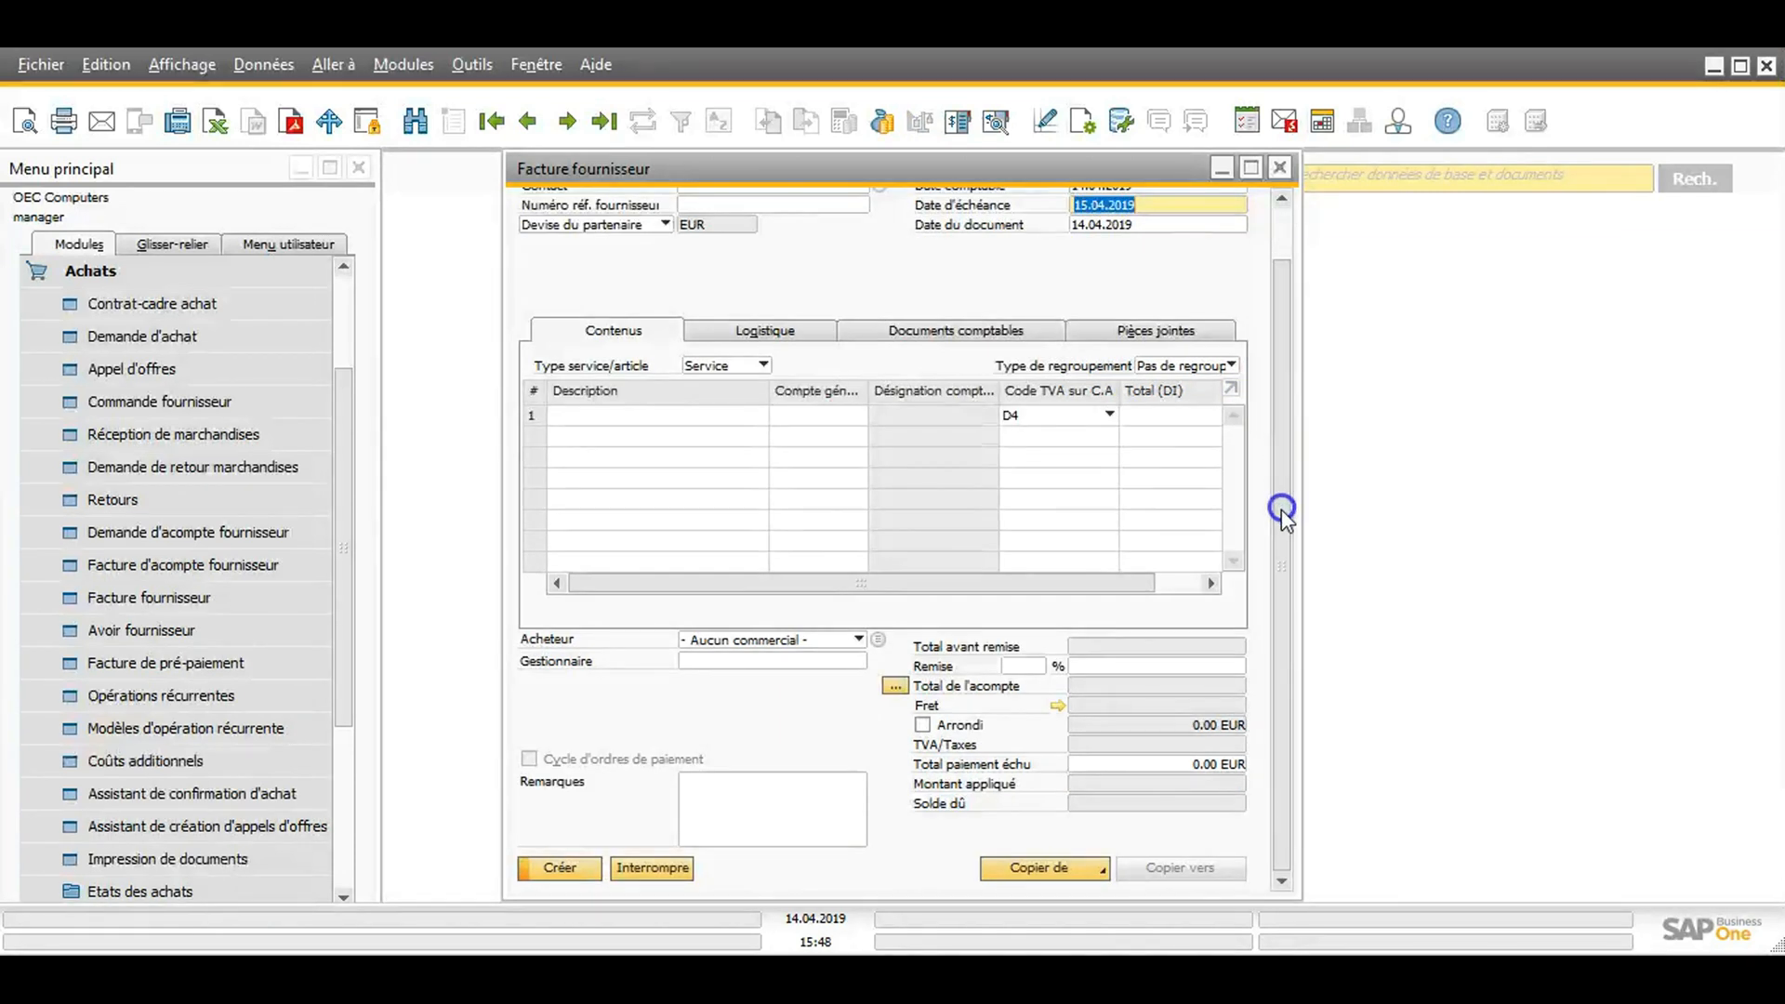
left_click(1052, 867)
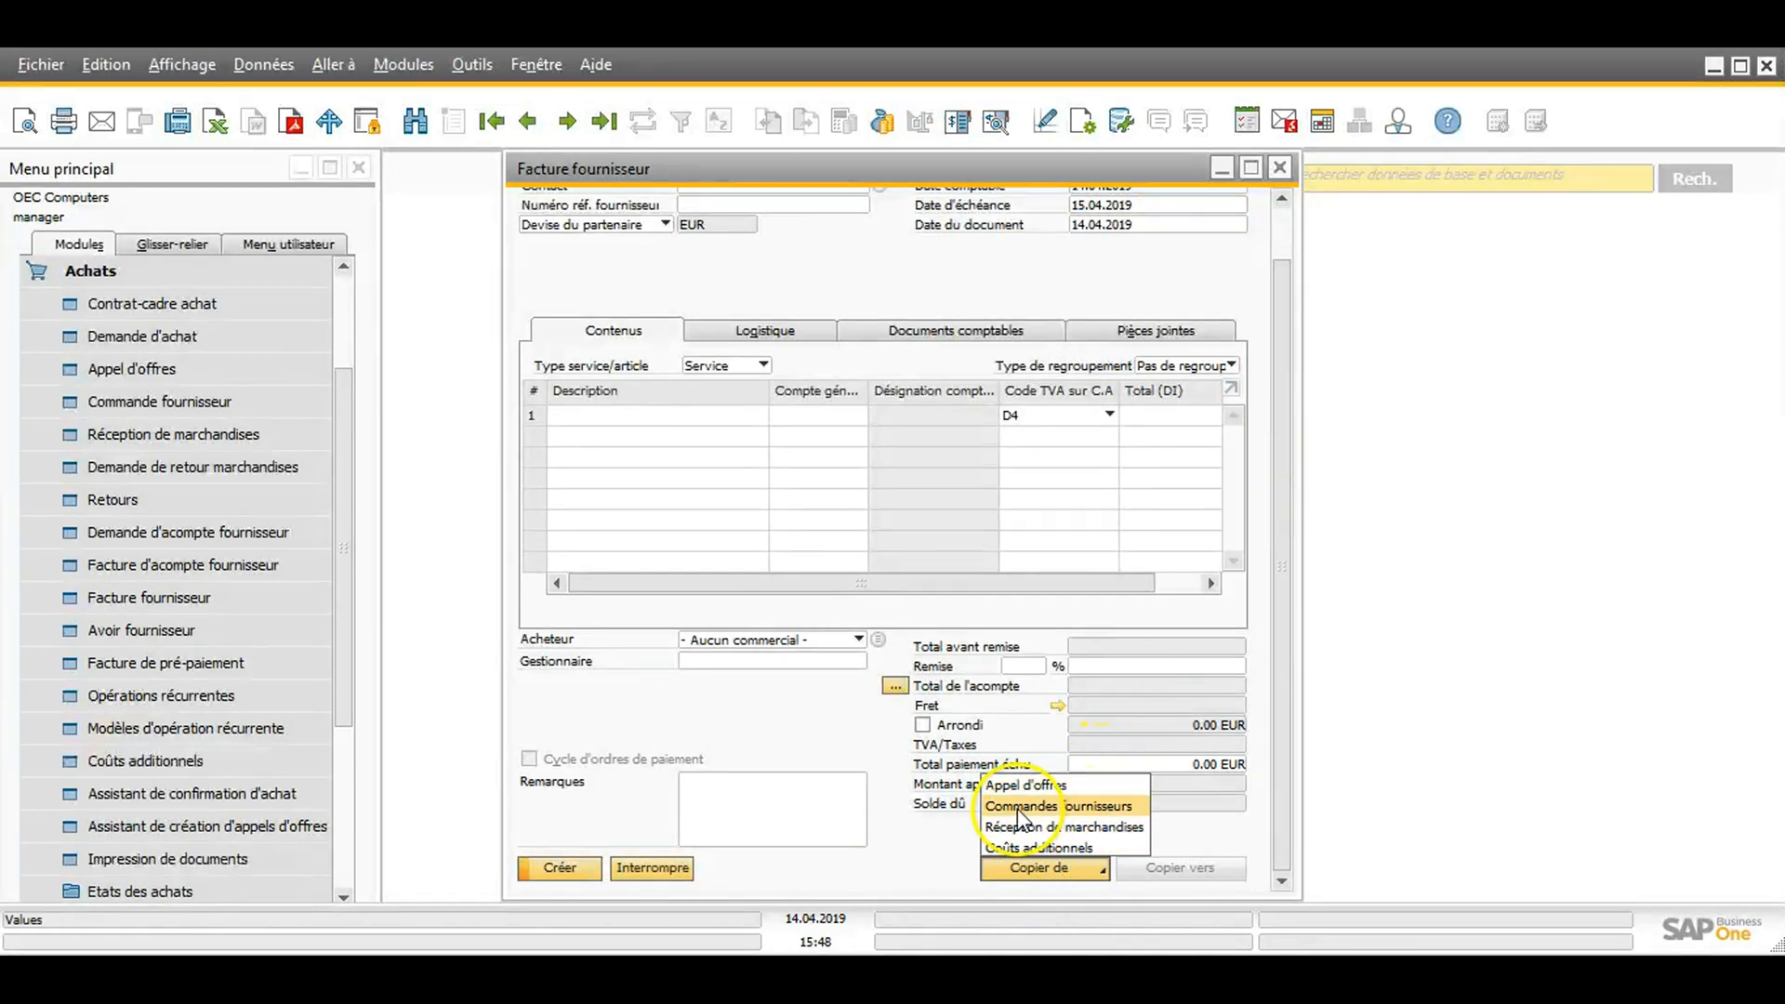
left_click(1023, 827)
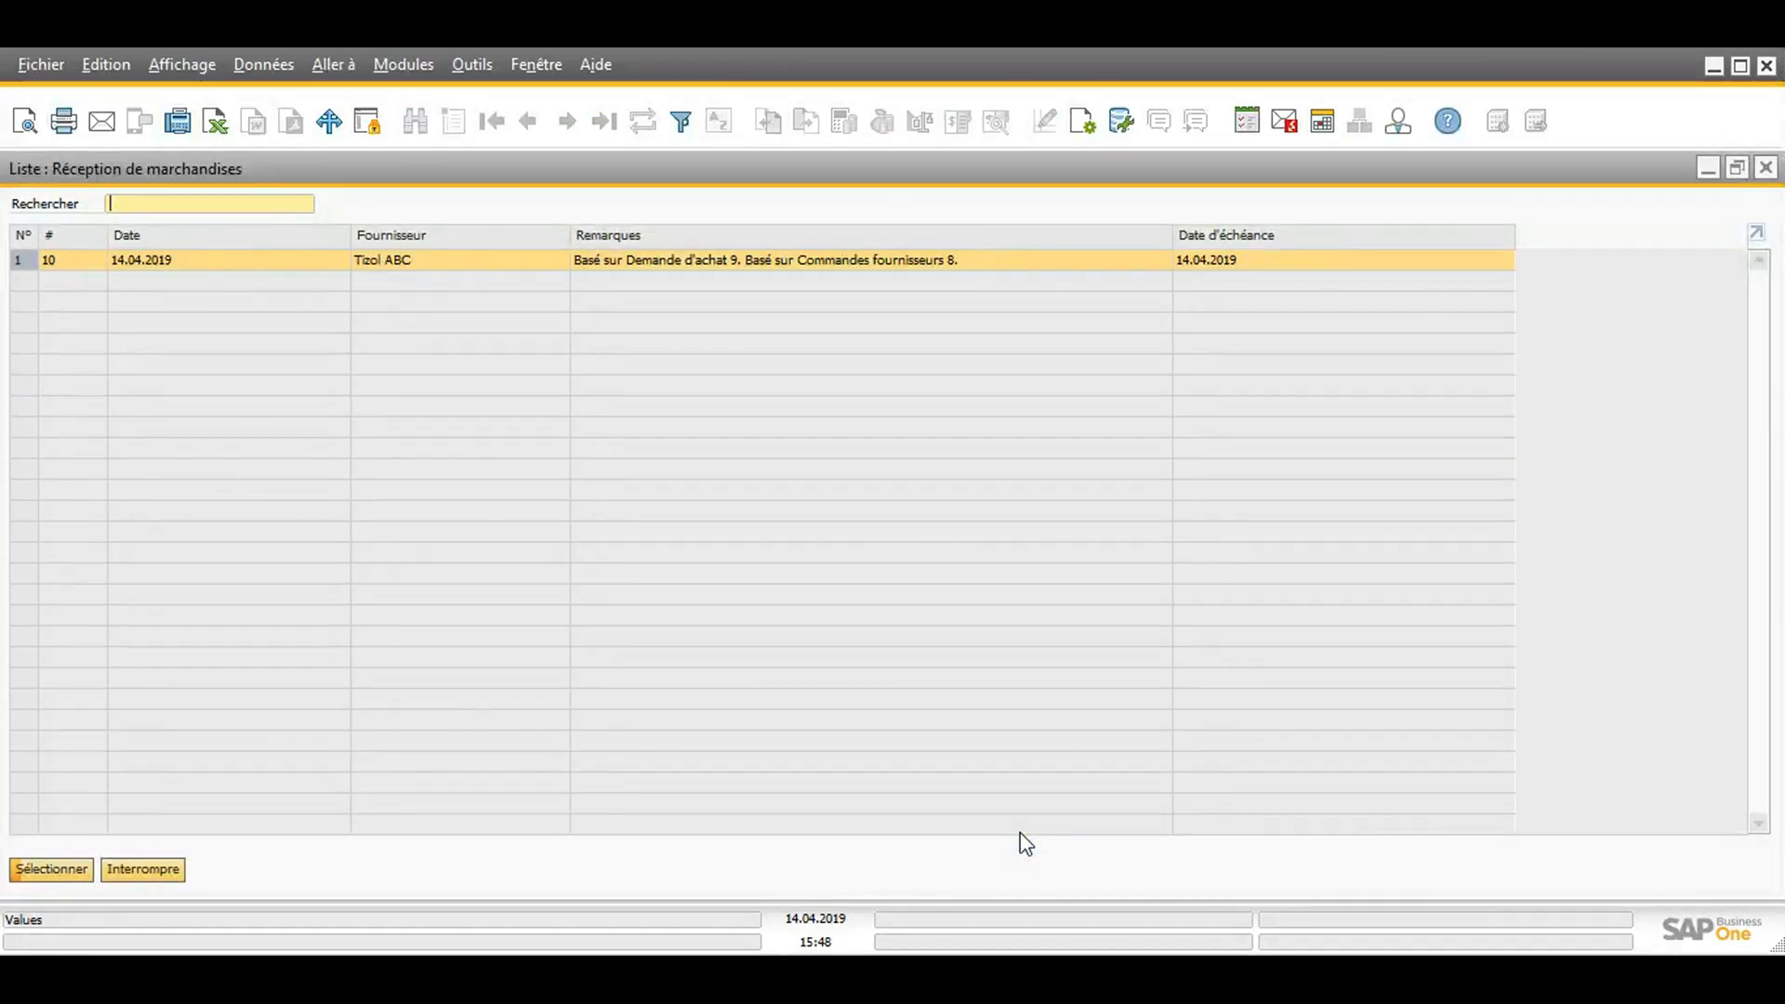
left_click(74, 261)
left_click(1164, 736)
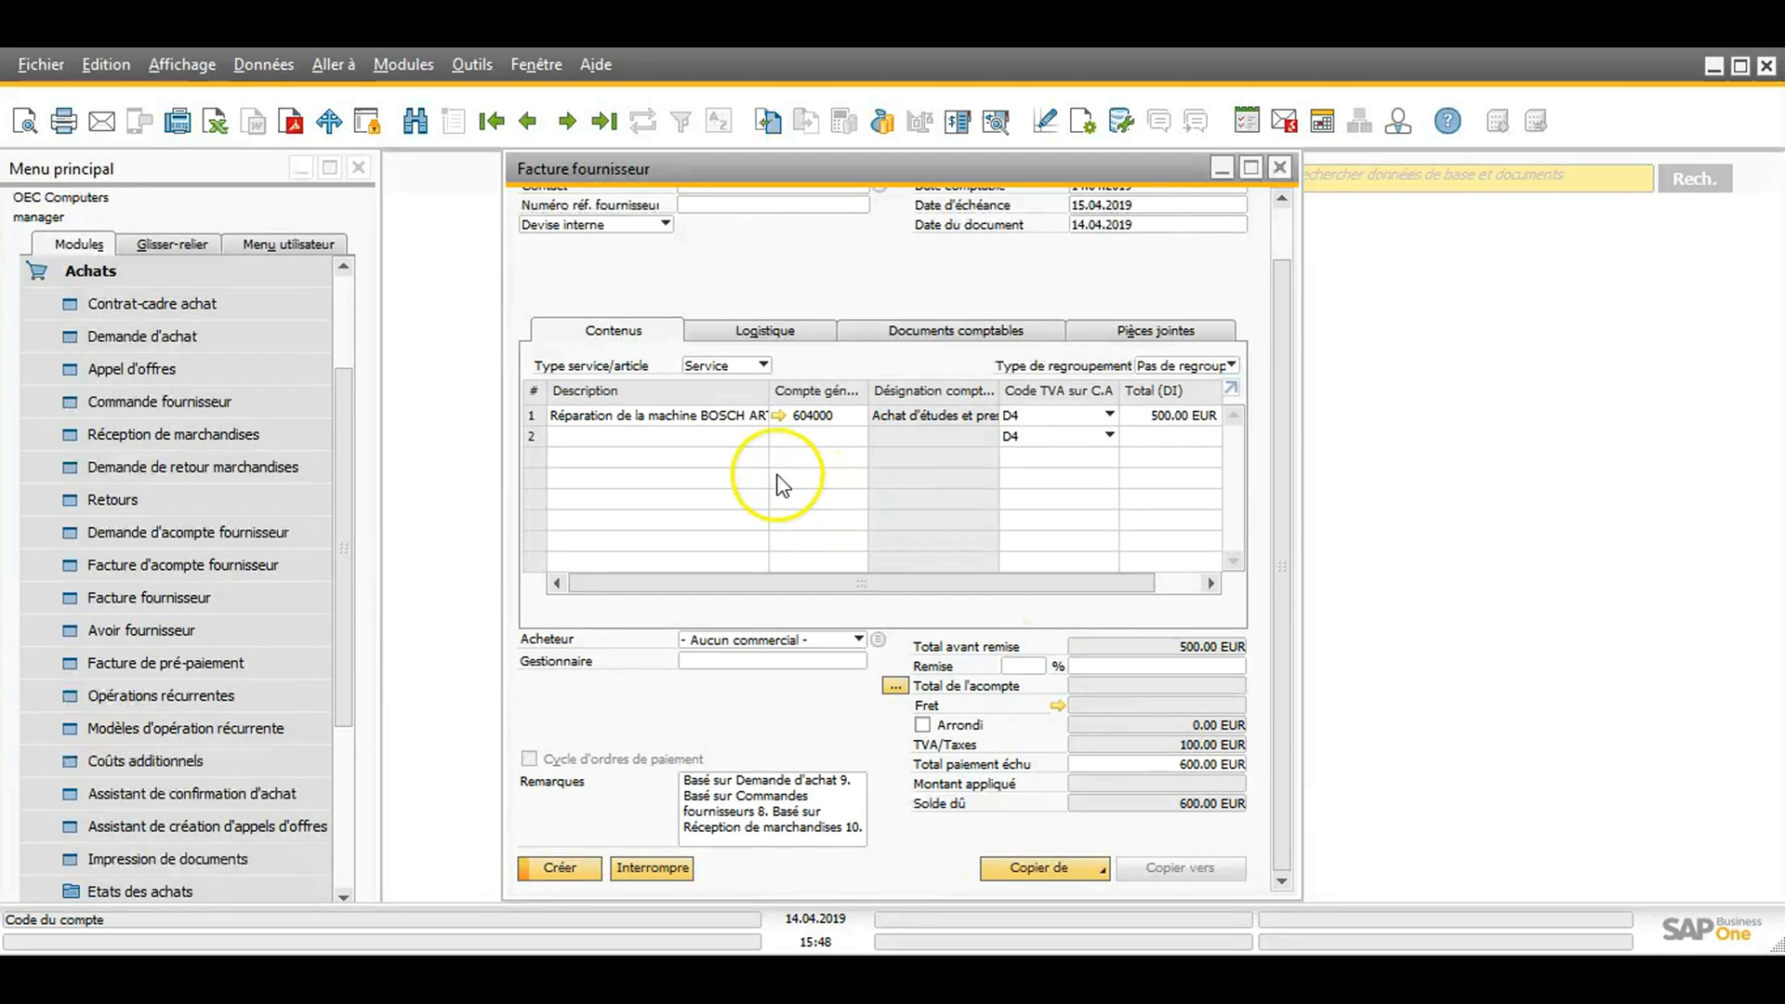
Step: Check the invoice's repair line and remarks, then create the supplier invoice and close its form
left_click(667, 426)
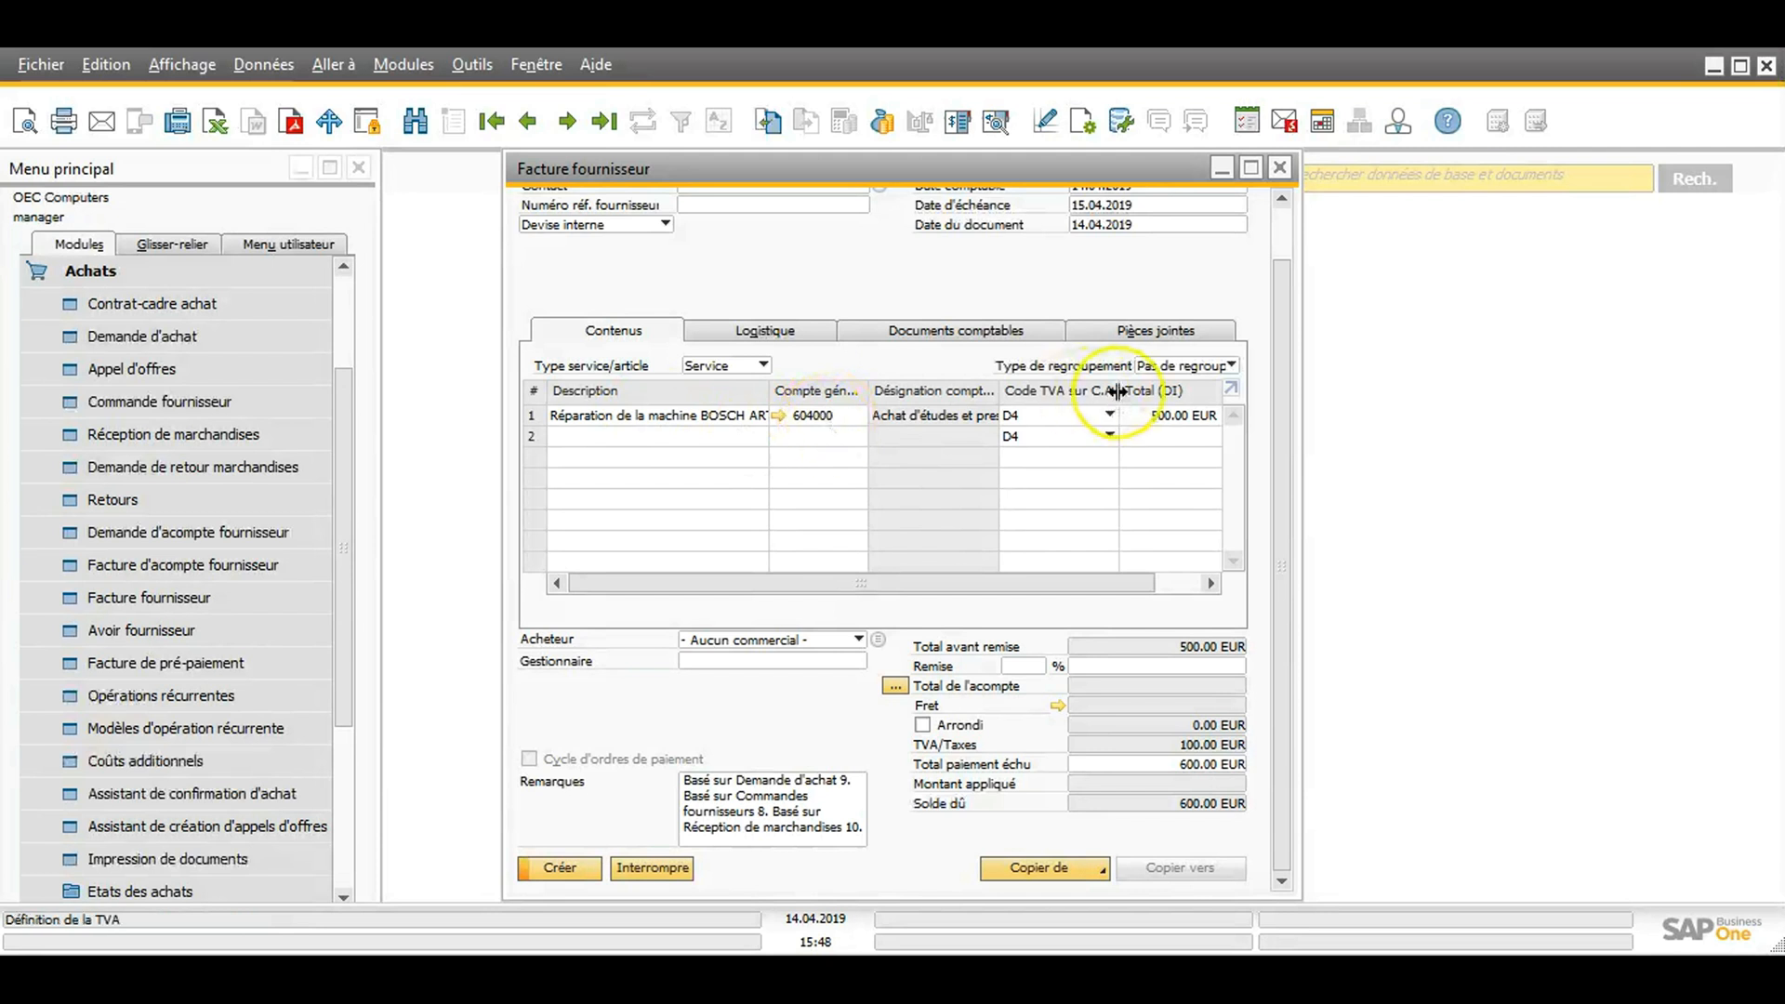
left_click(1173, 423)
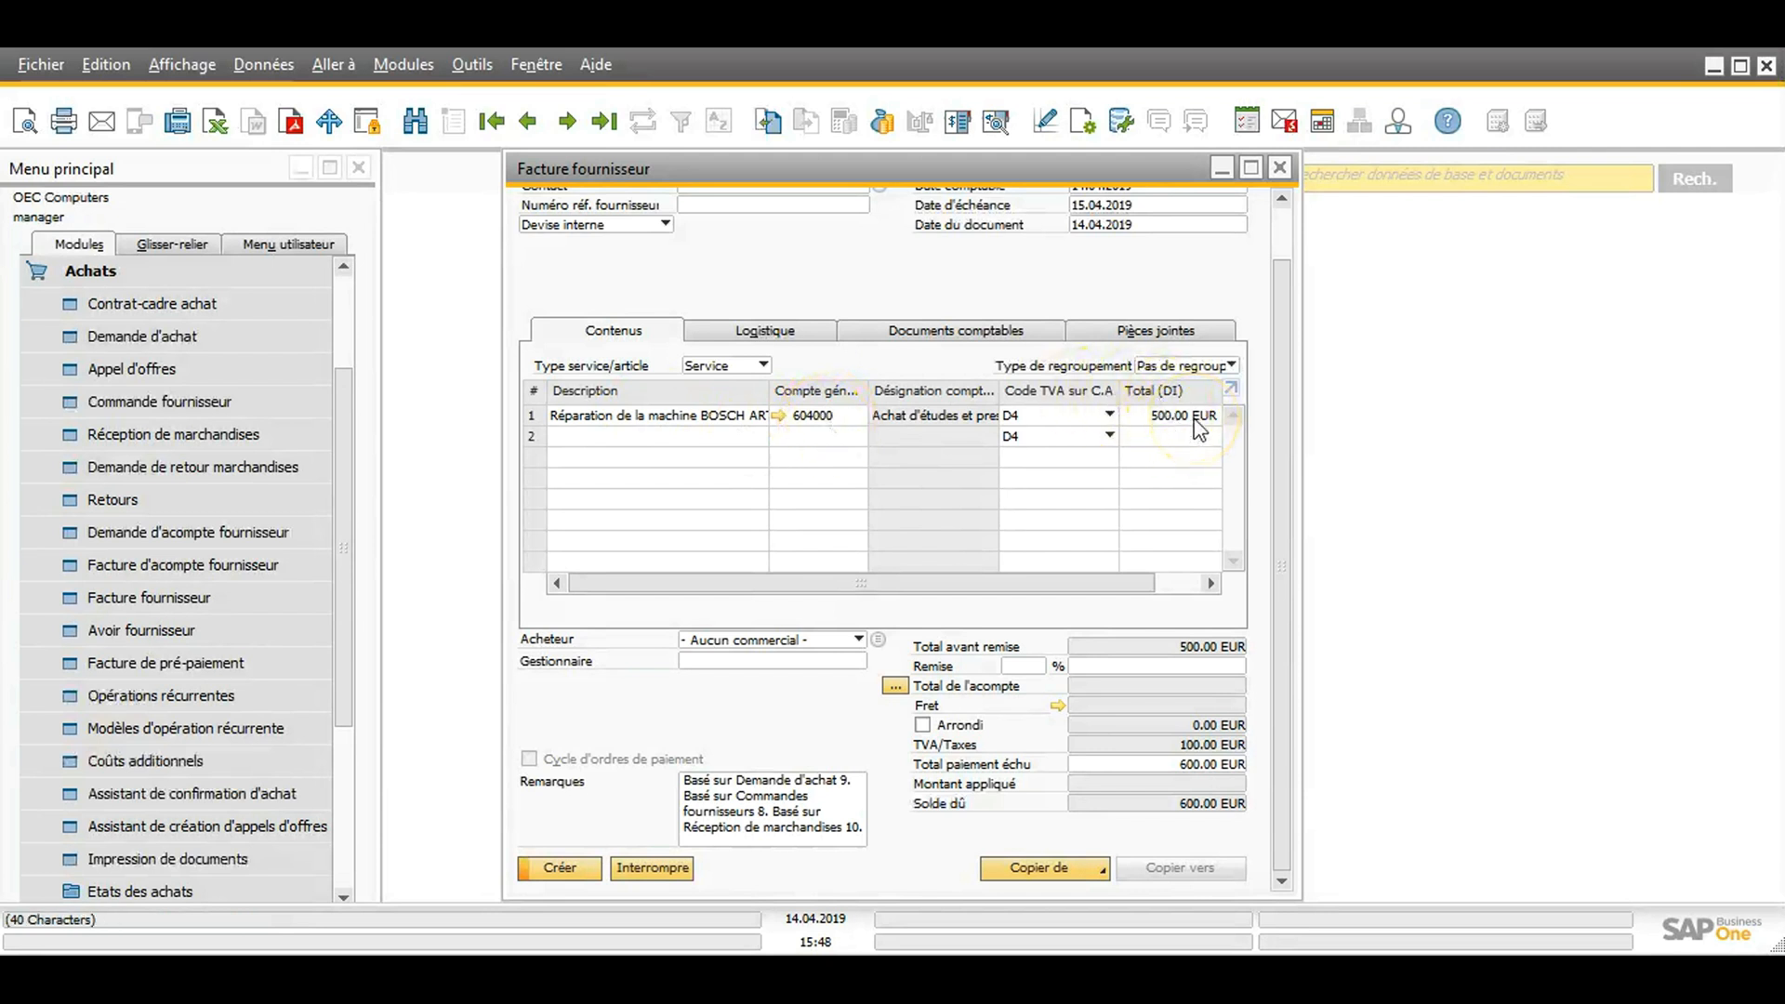
left_click(731, 824)
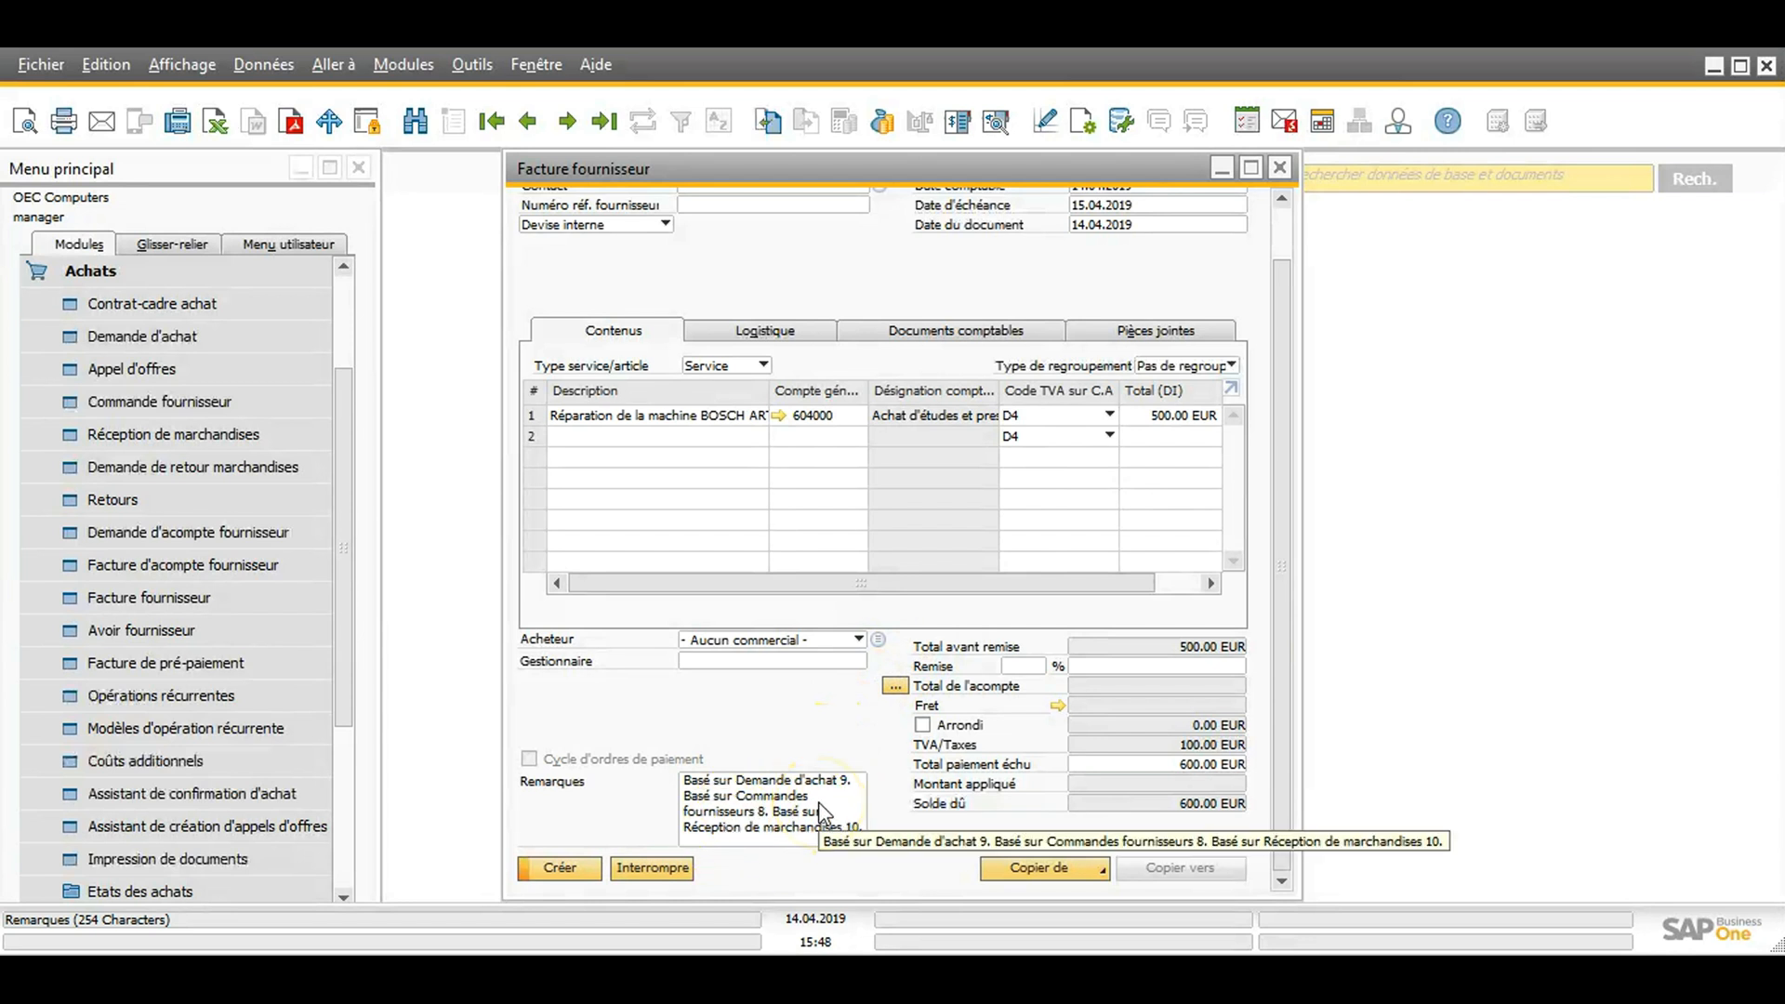
left_click(561, 868)
left_click(615, 539)
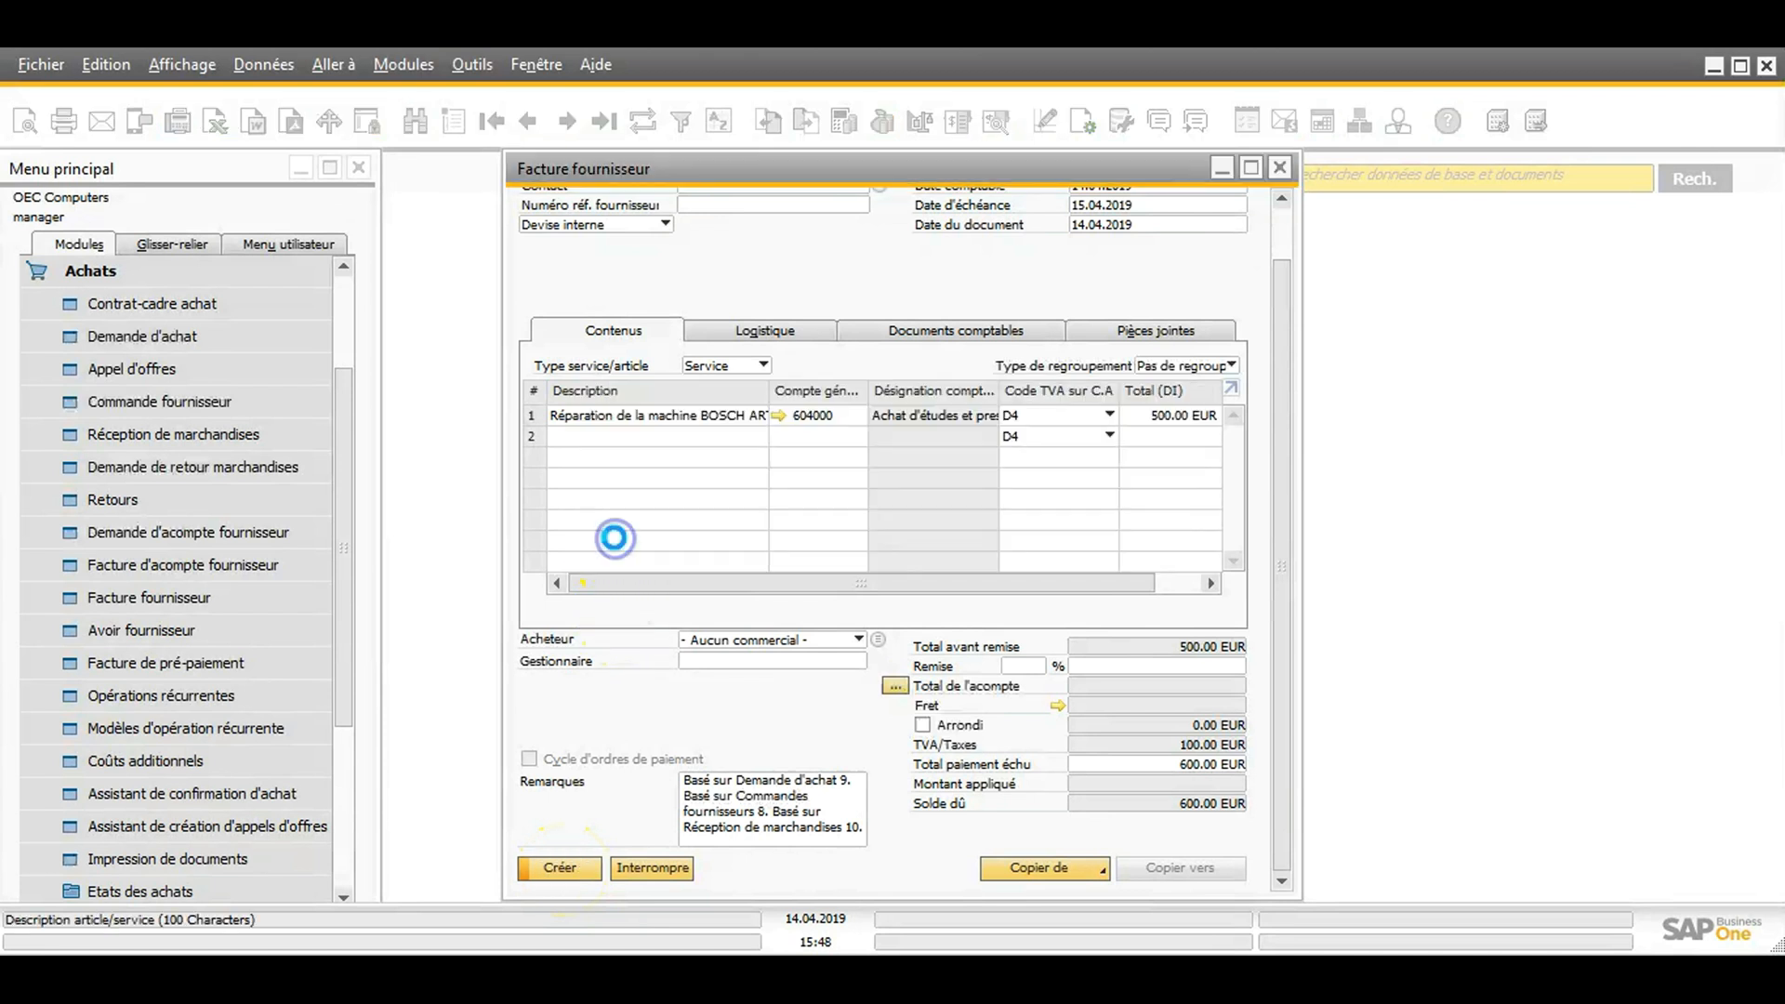
left_click(1279, 168)
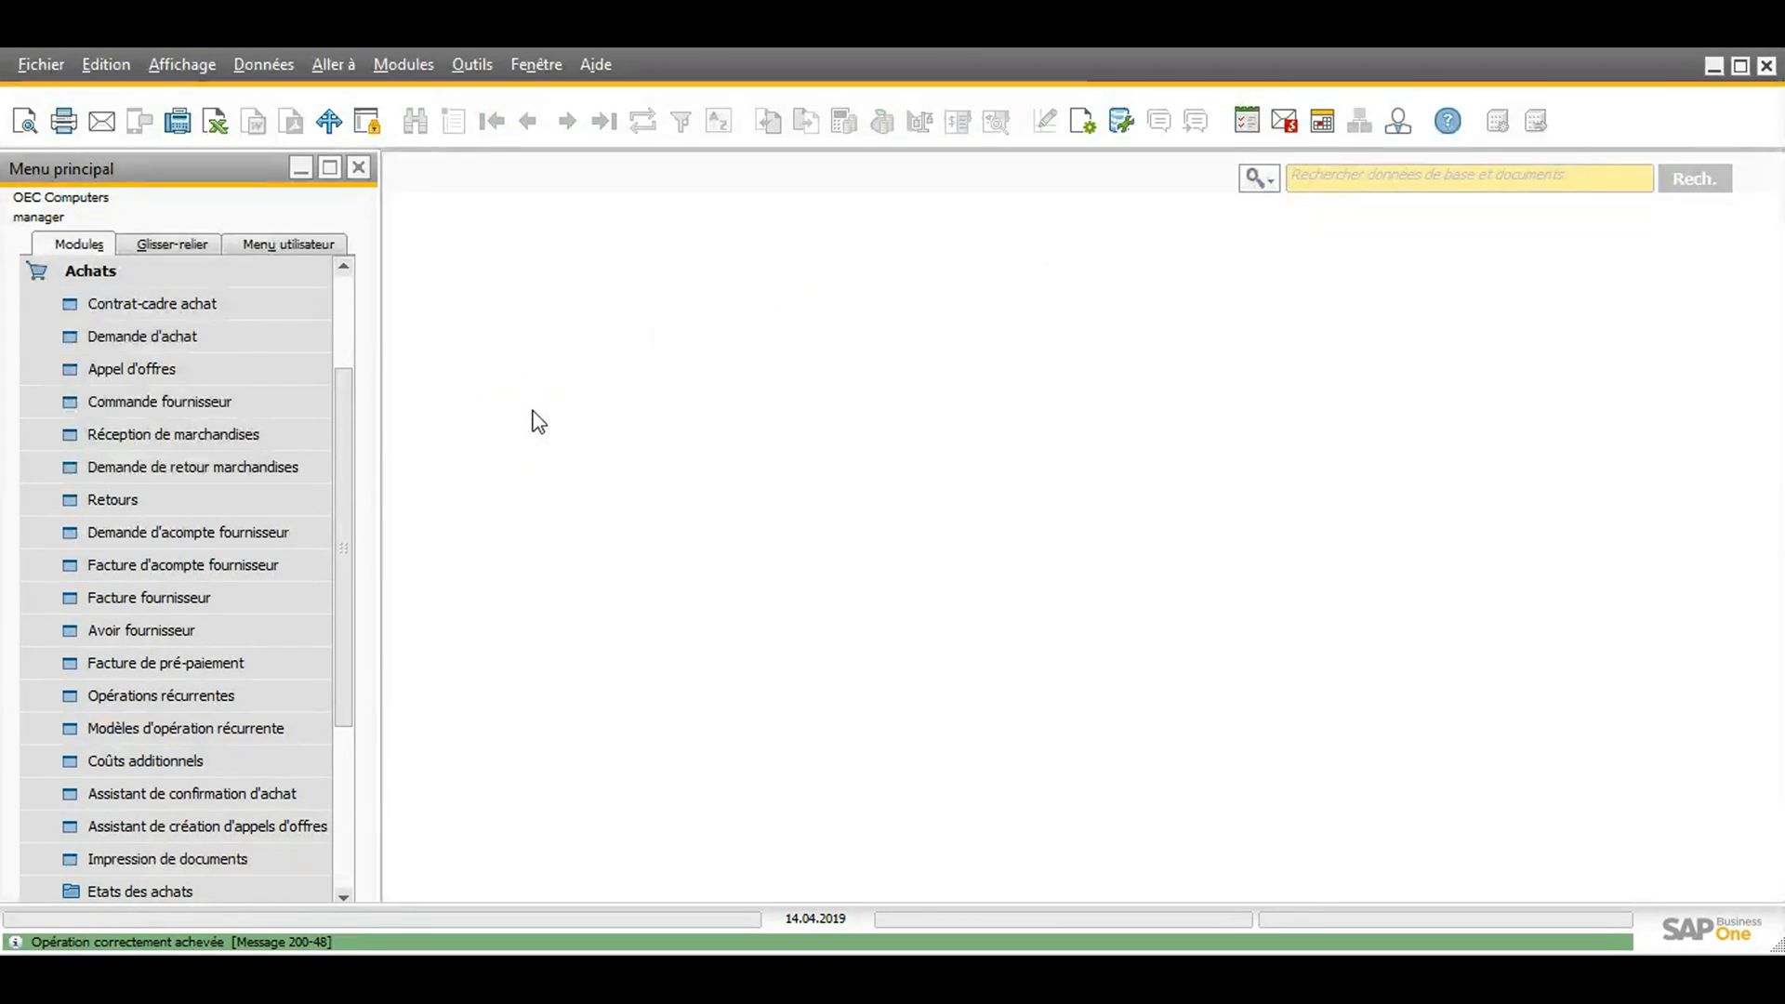
Step: Open a new supplier credit memo (Avoir fournisseur) for Tizol ABC and set its content type to Service
left_click(418, 510)
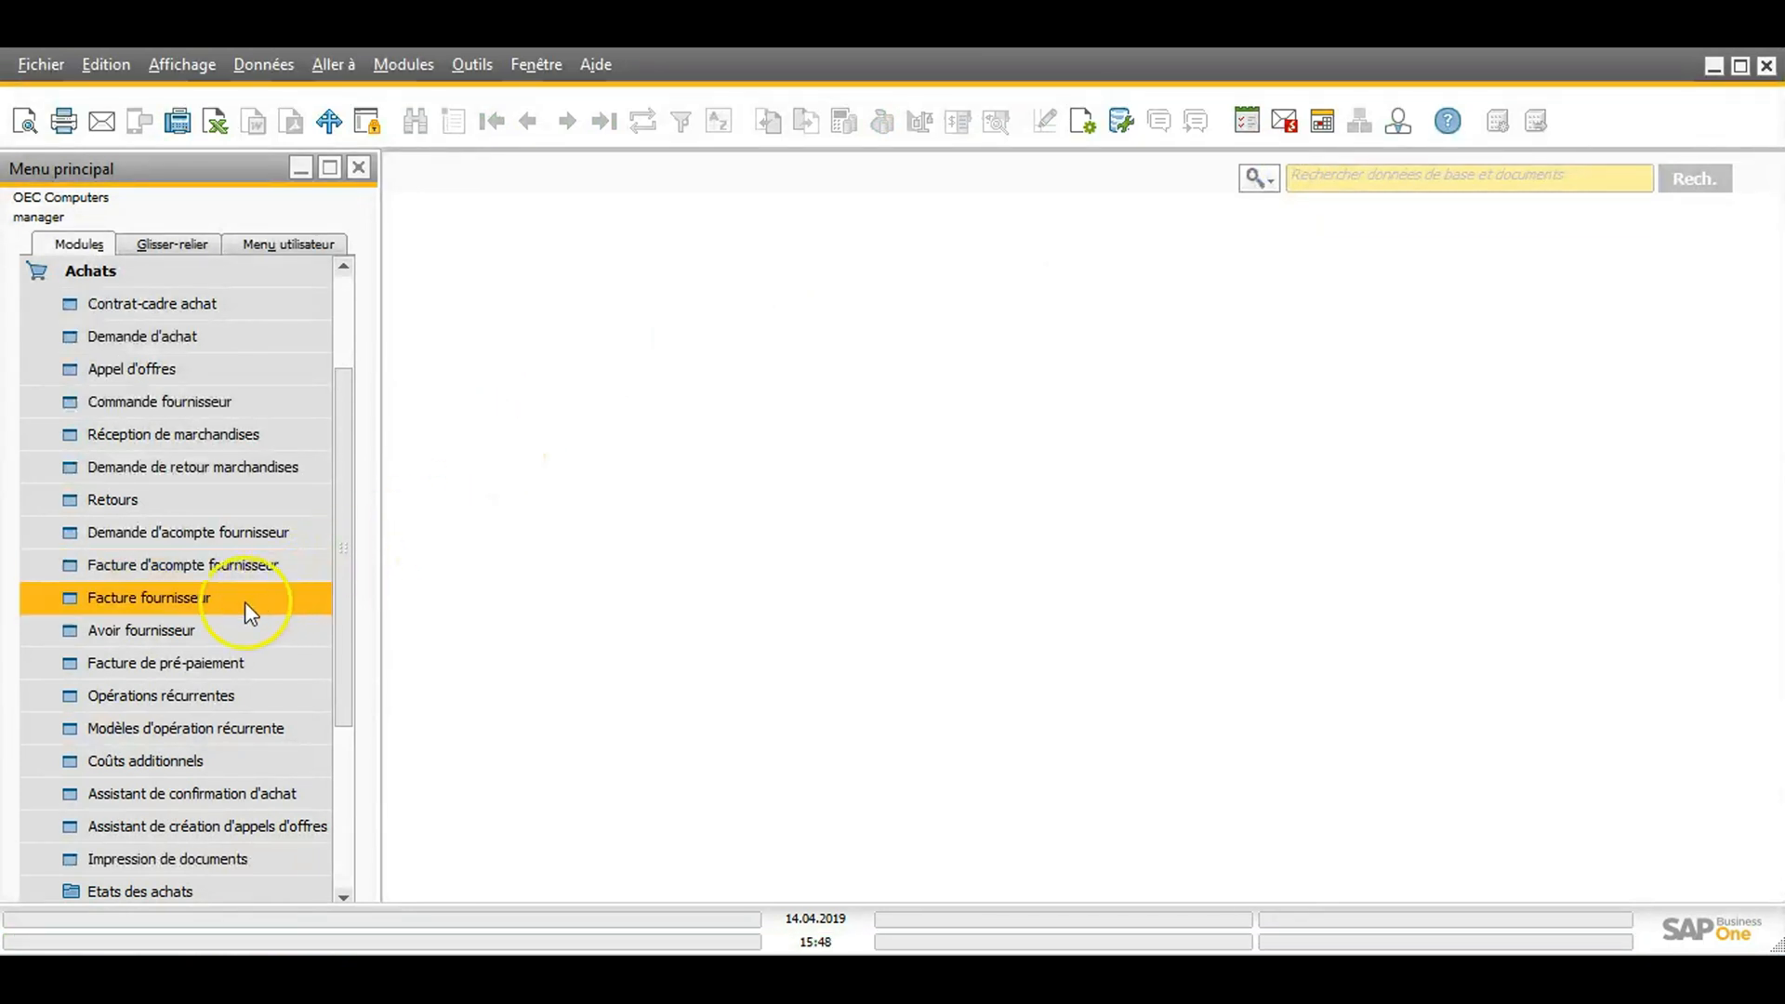
left_click(192, 631)
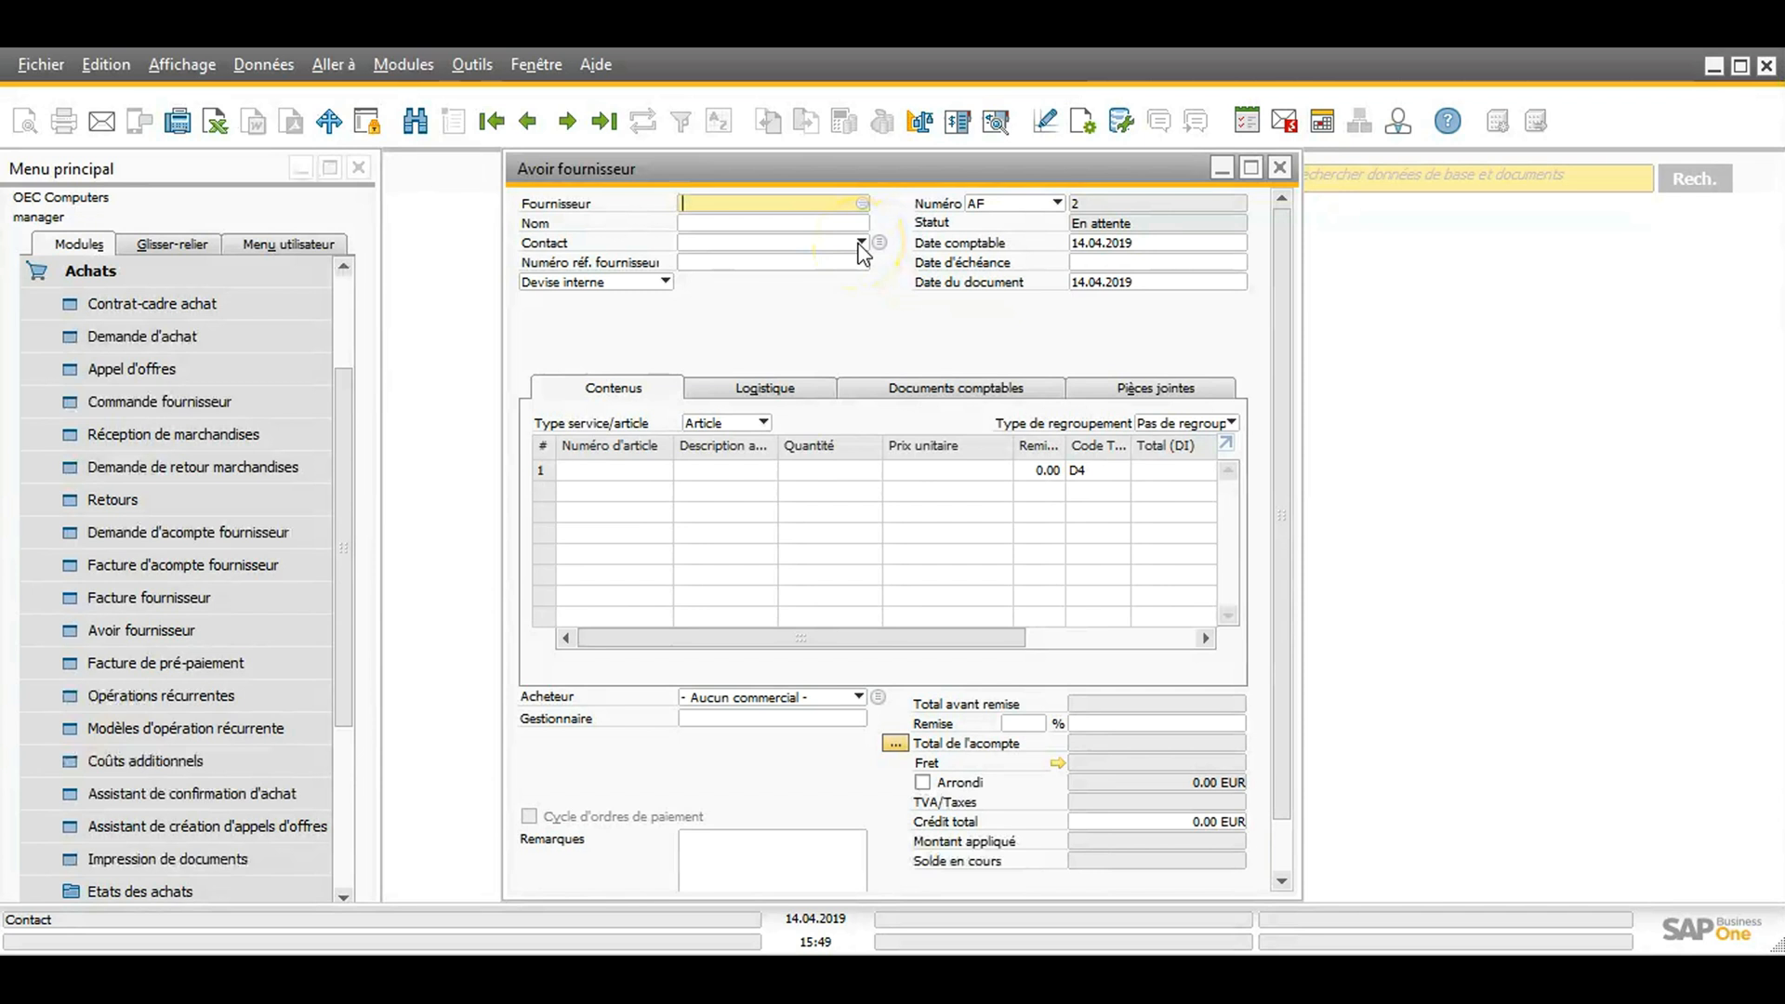
left_click(863, 203)
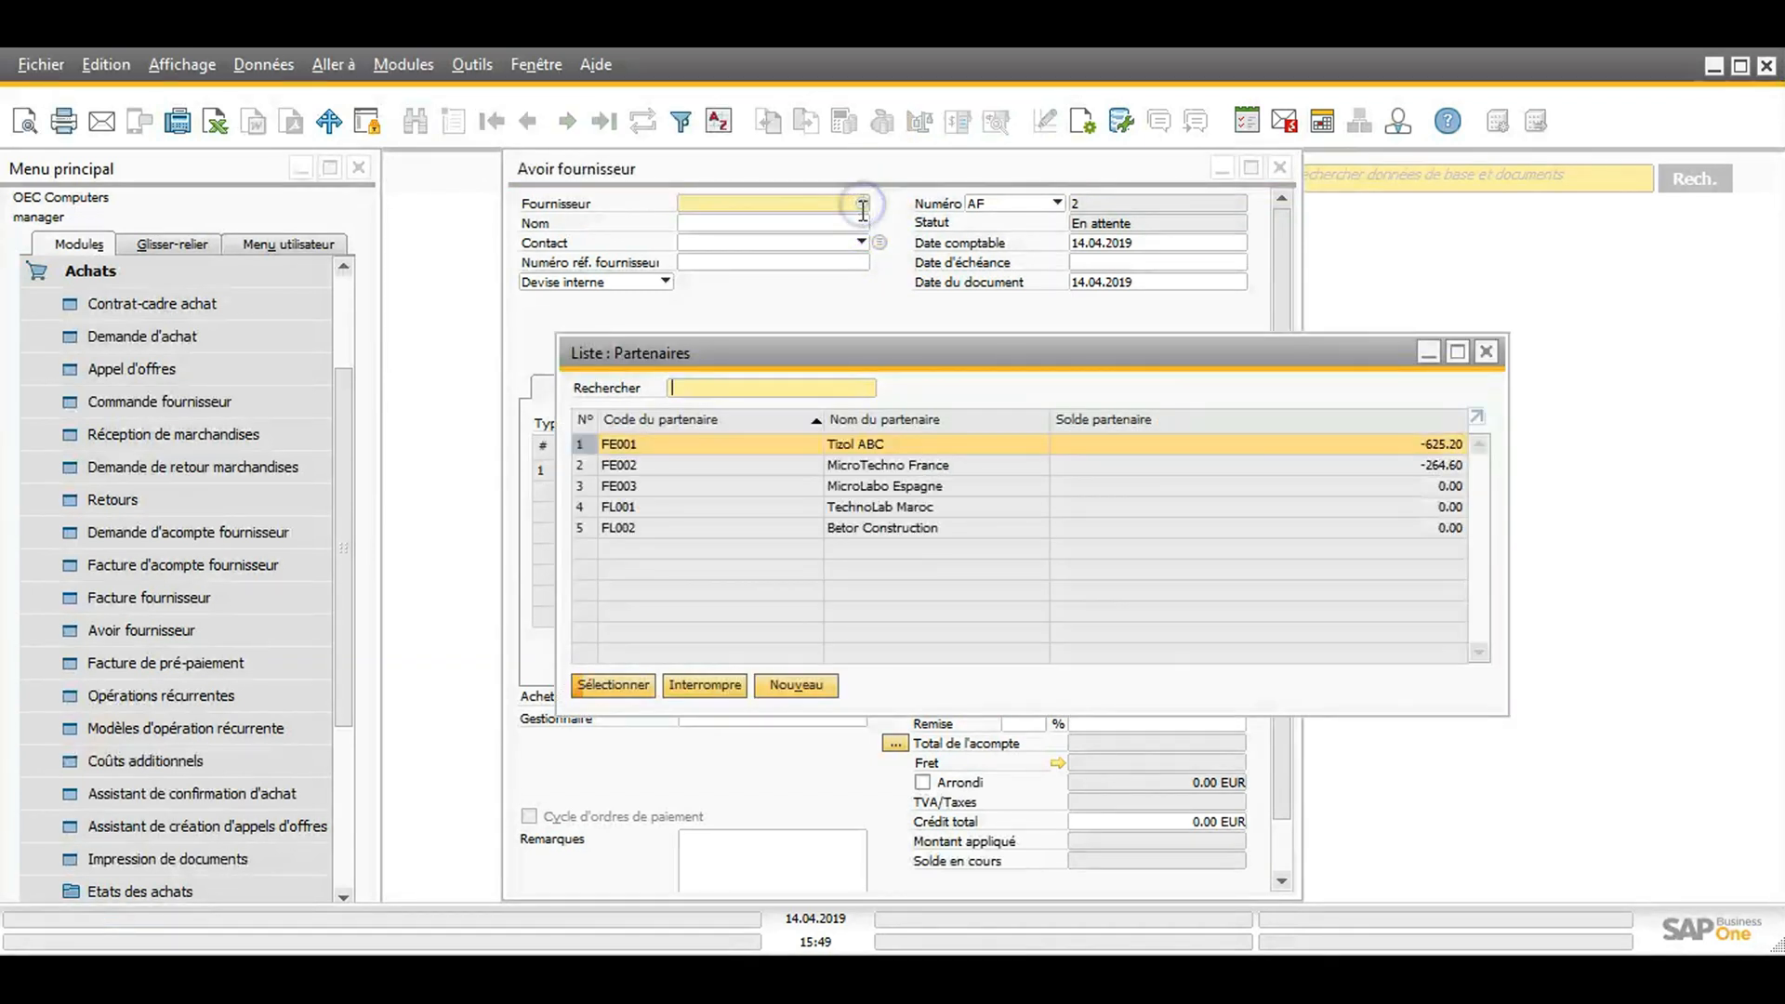
double_click(755, 446)
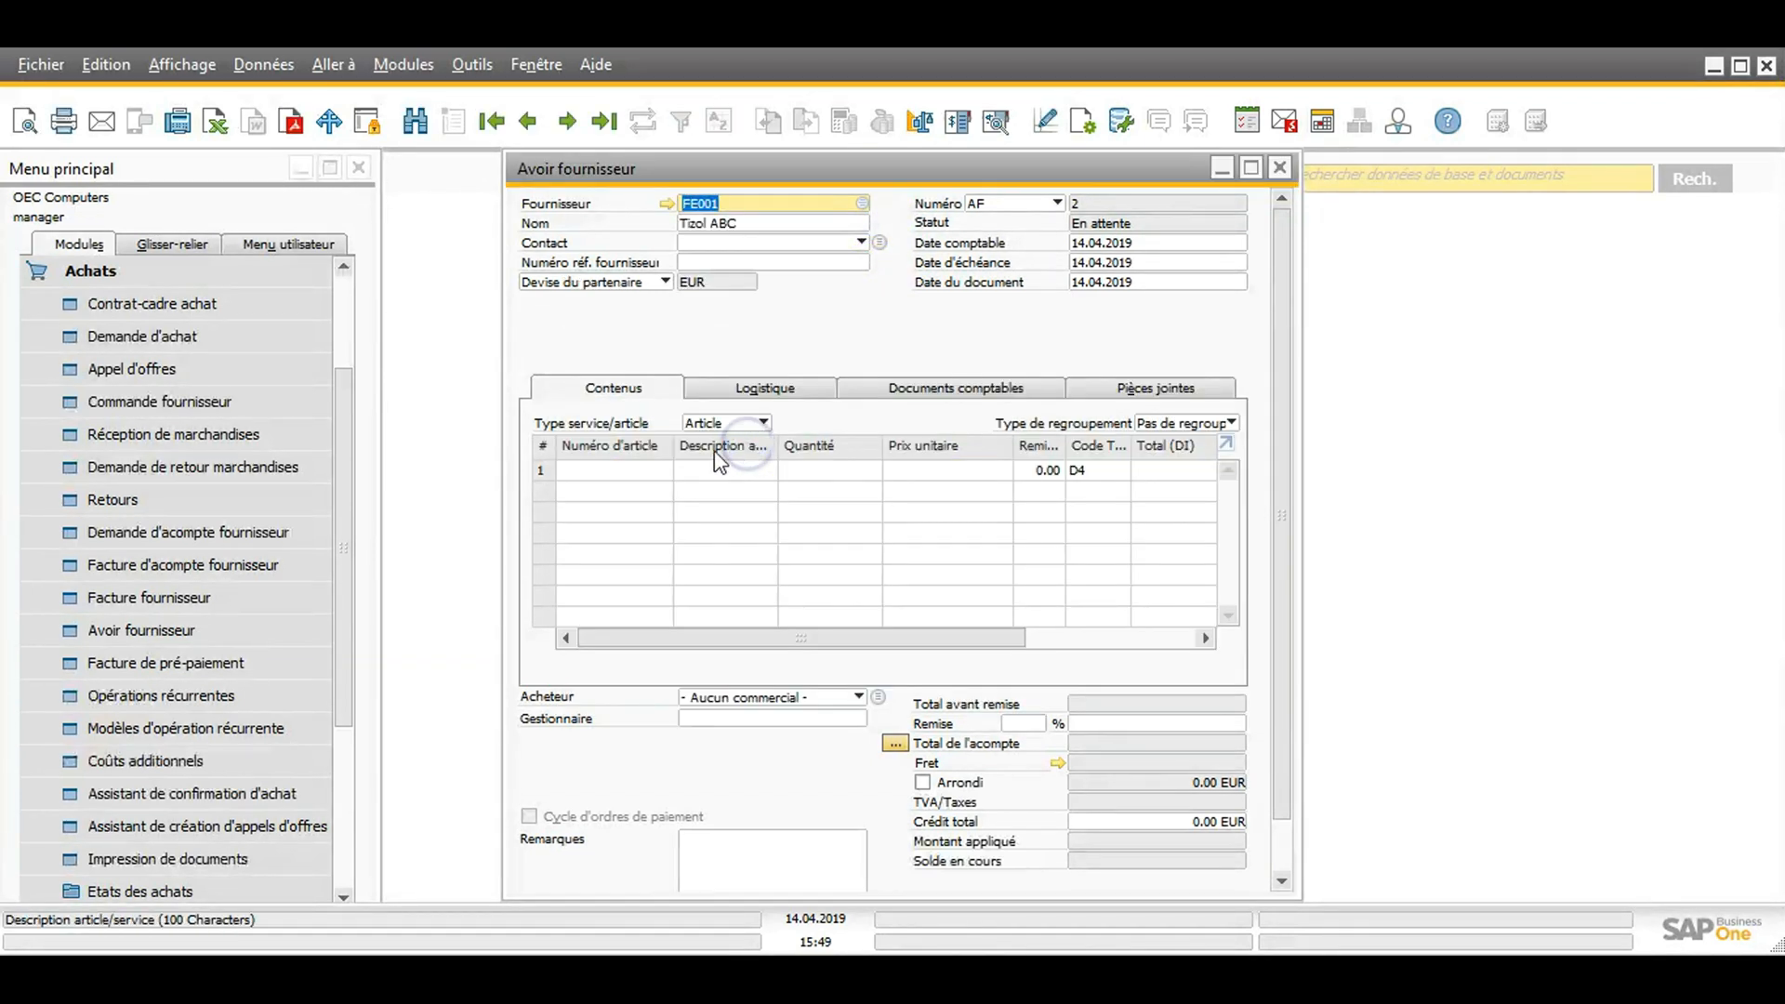
left_click(722, 423)
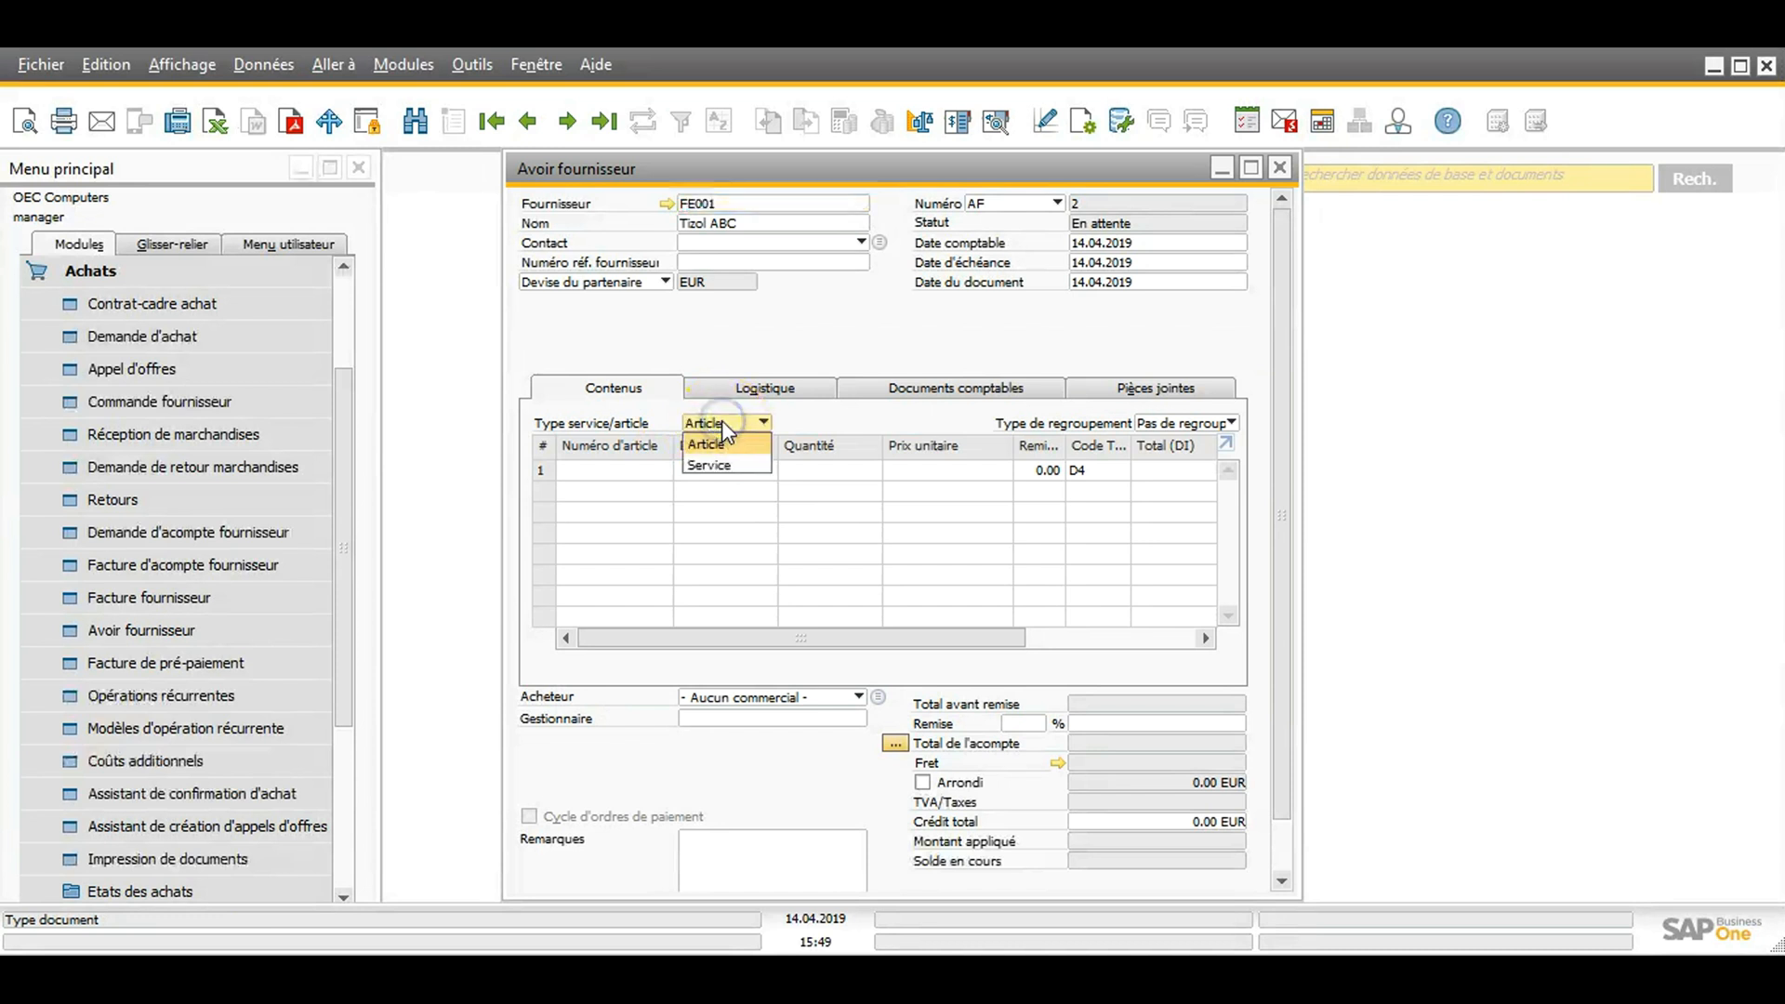
left_click(708, 467)
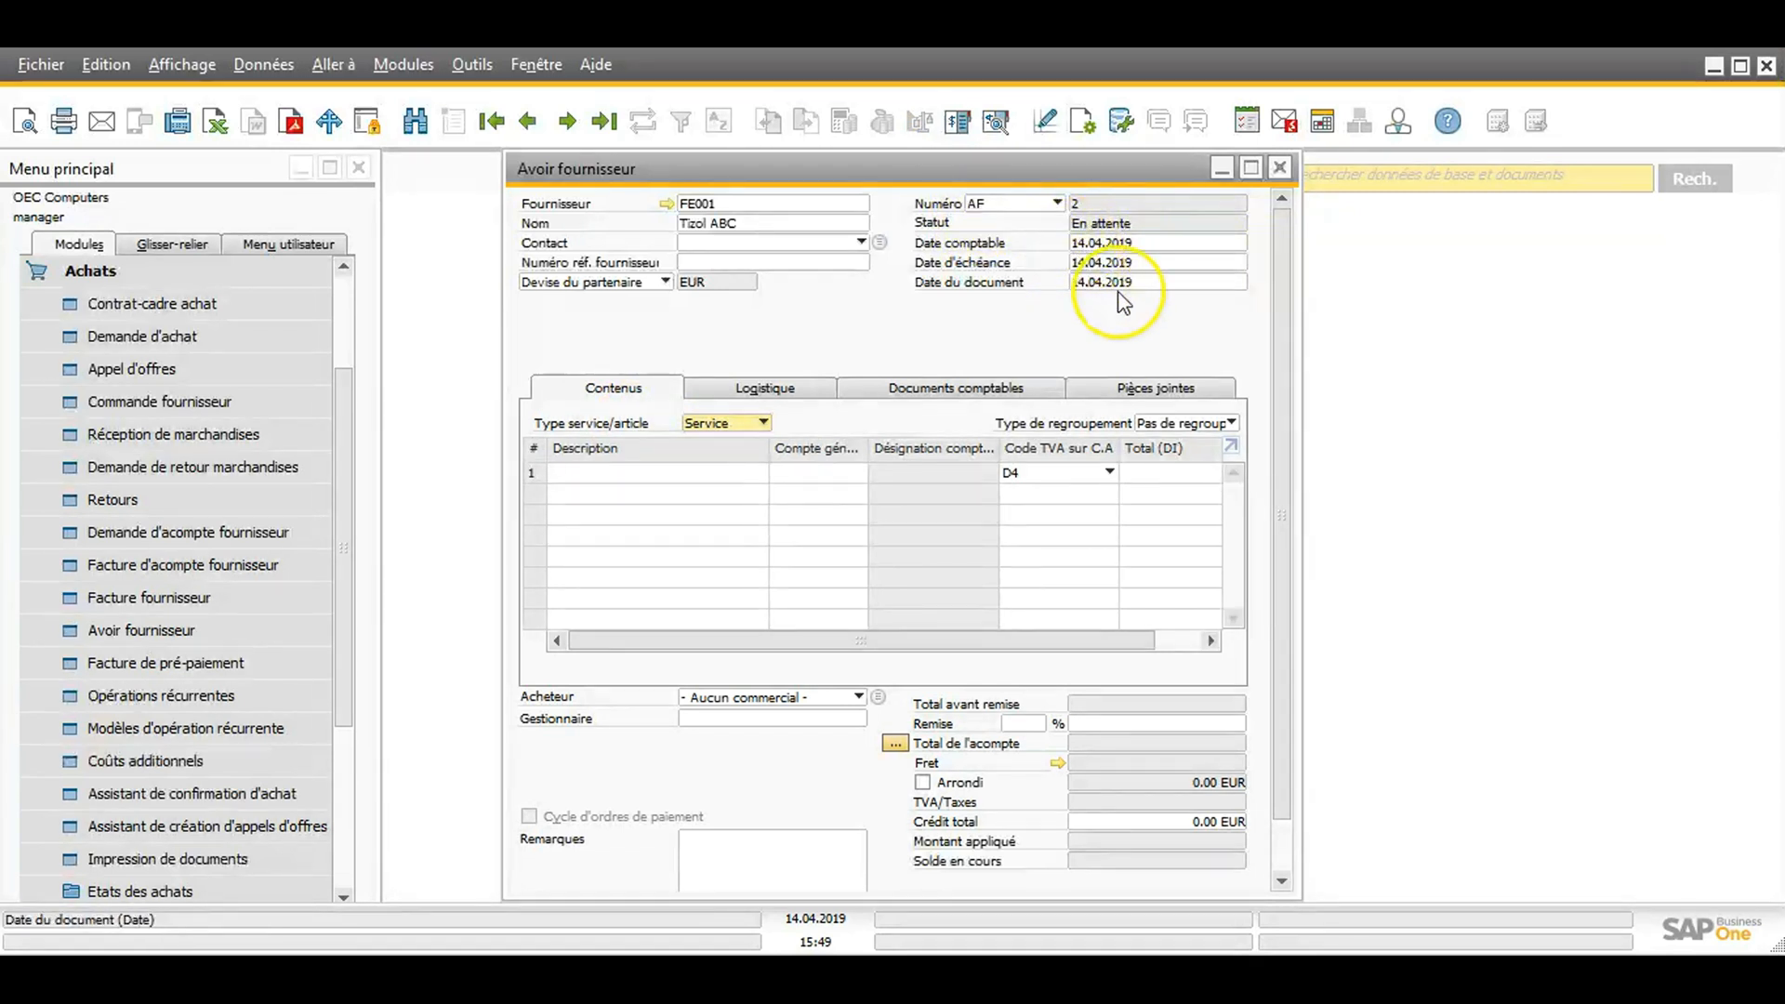
Step: Copy the Tizol ABC supplier invoice into the credit memo, using the current exchange rate and all data
left_click_drag(1283, 342, 1282, 427)
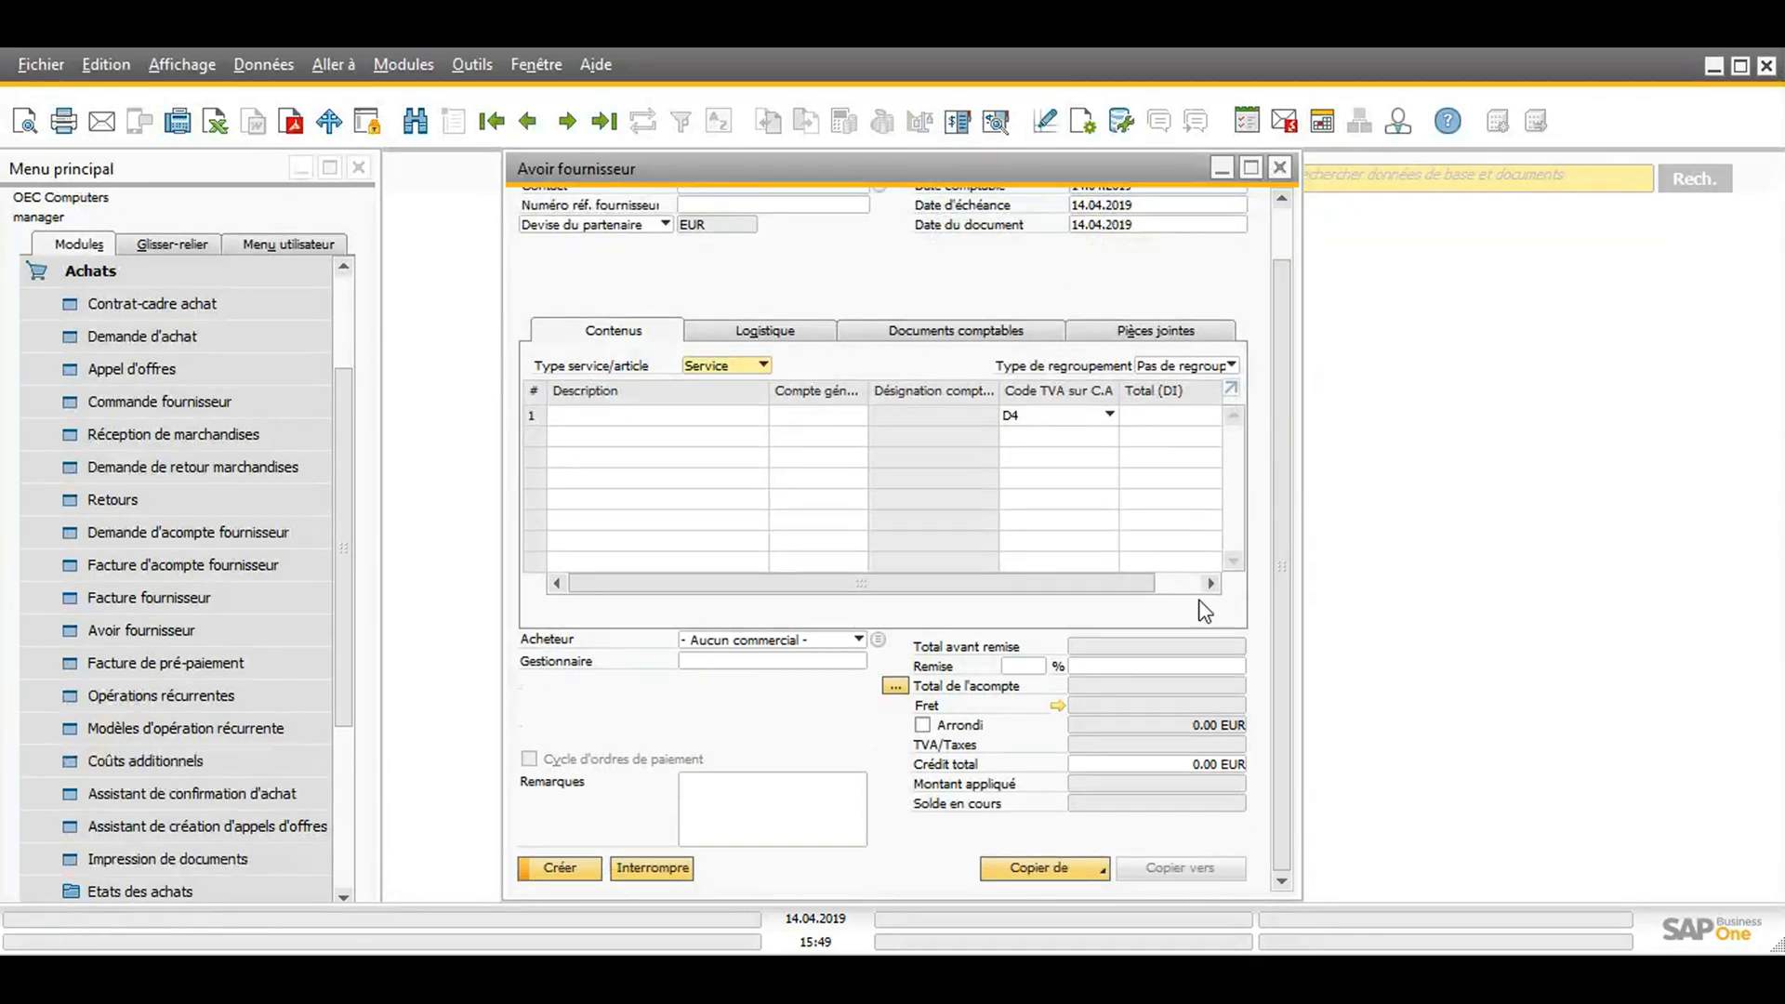
left_click(1043, 872)
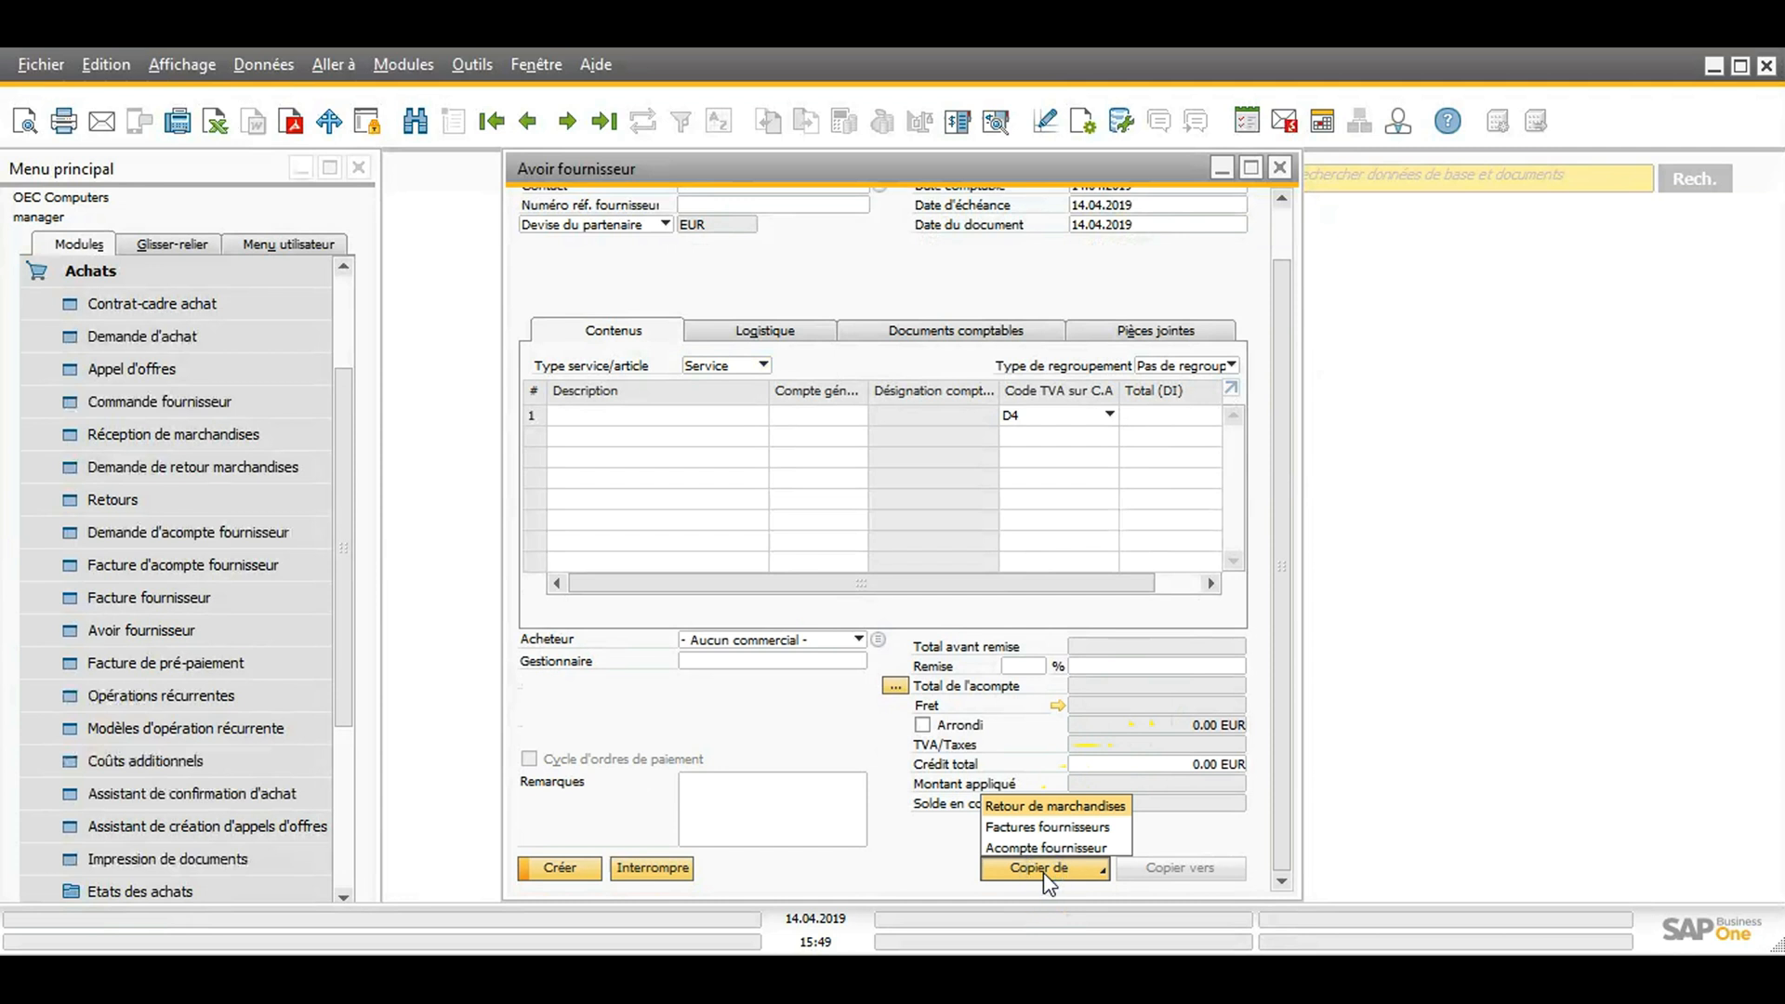
left_click(1027, 830)
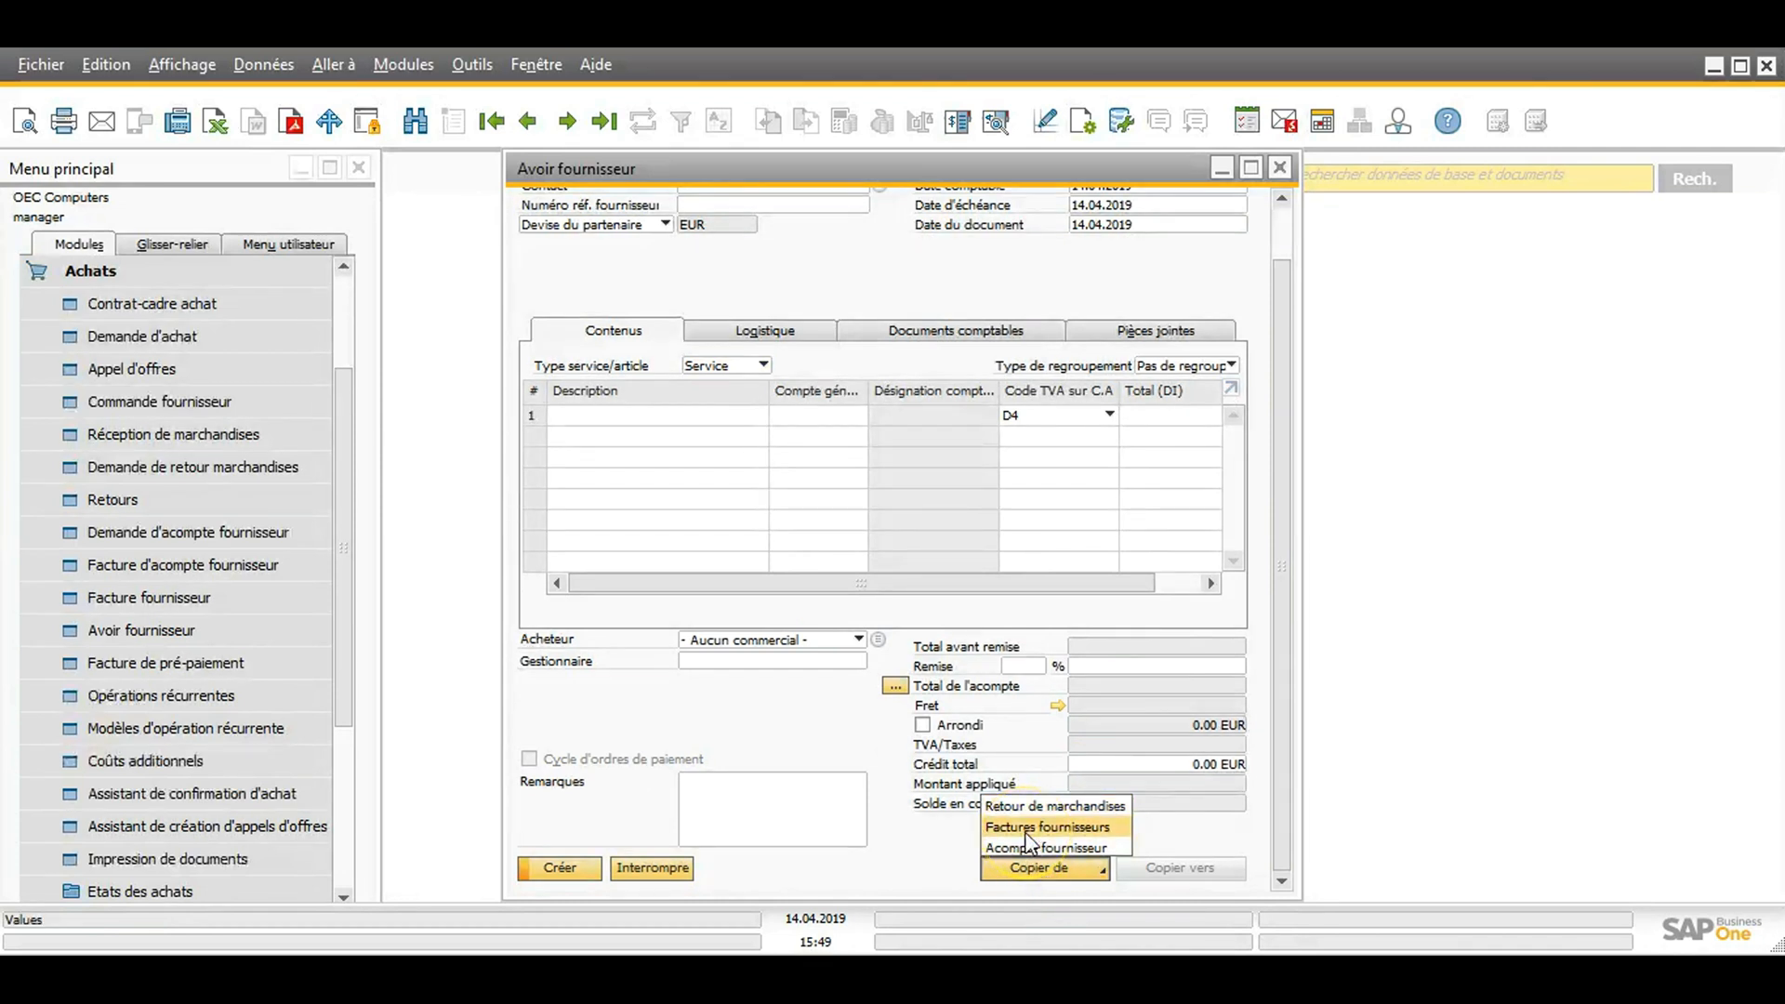
left_click(1027, 830)
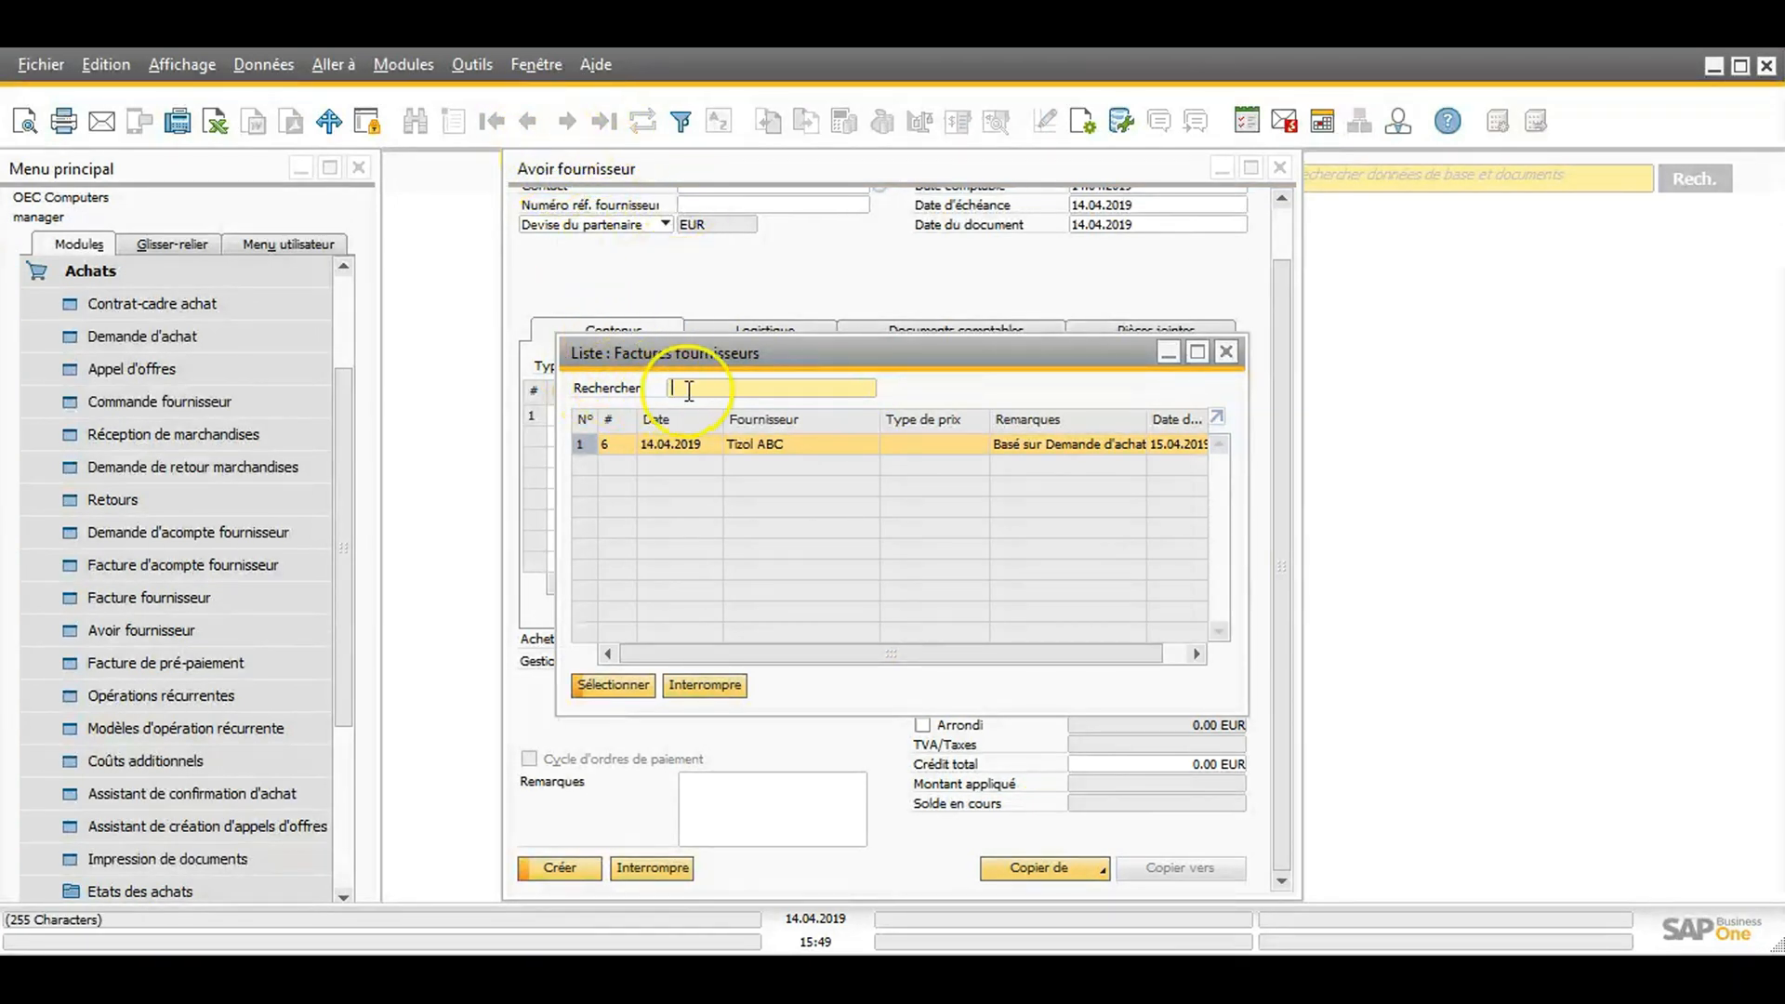
double_click(608, 443)
left_click(1162, 736)
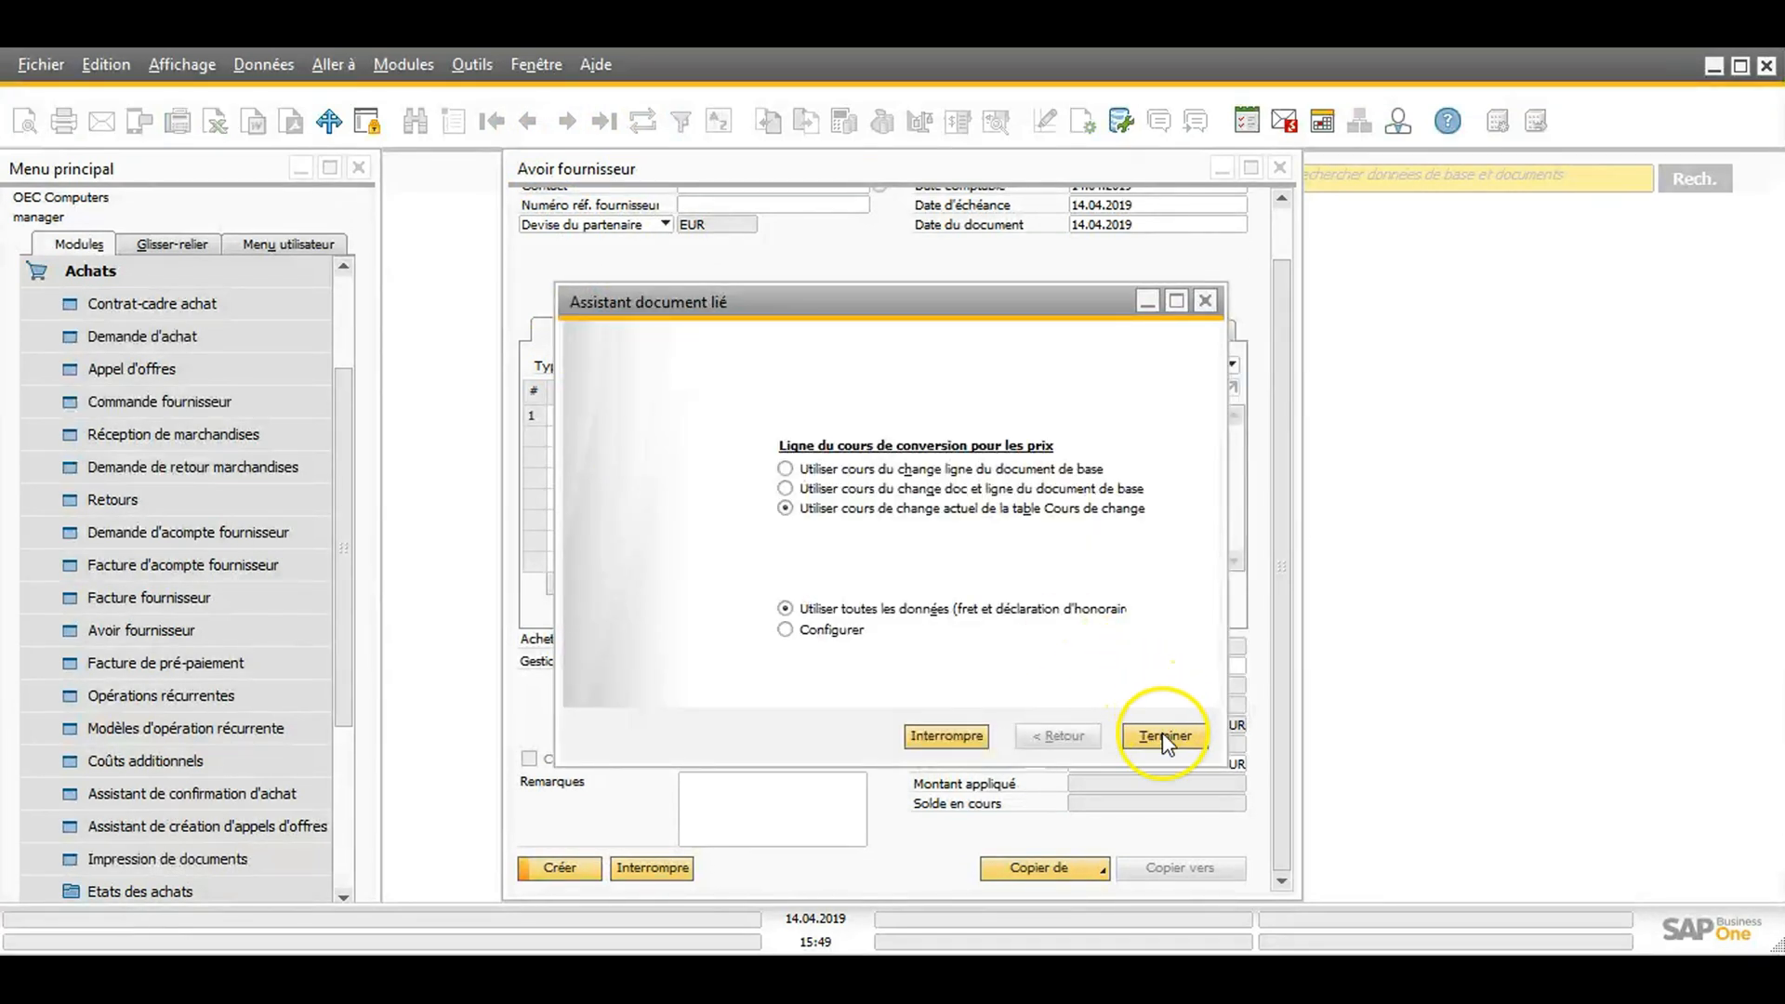
left_click(632, 541)
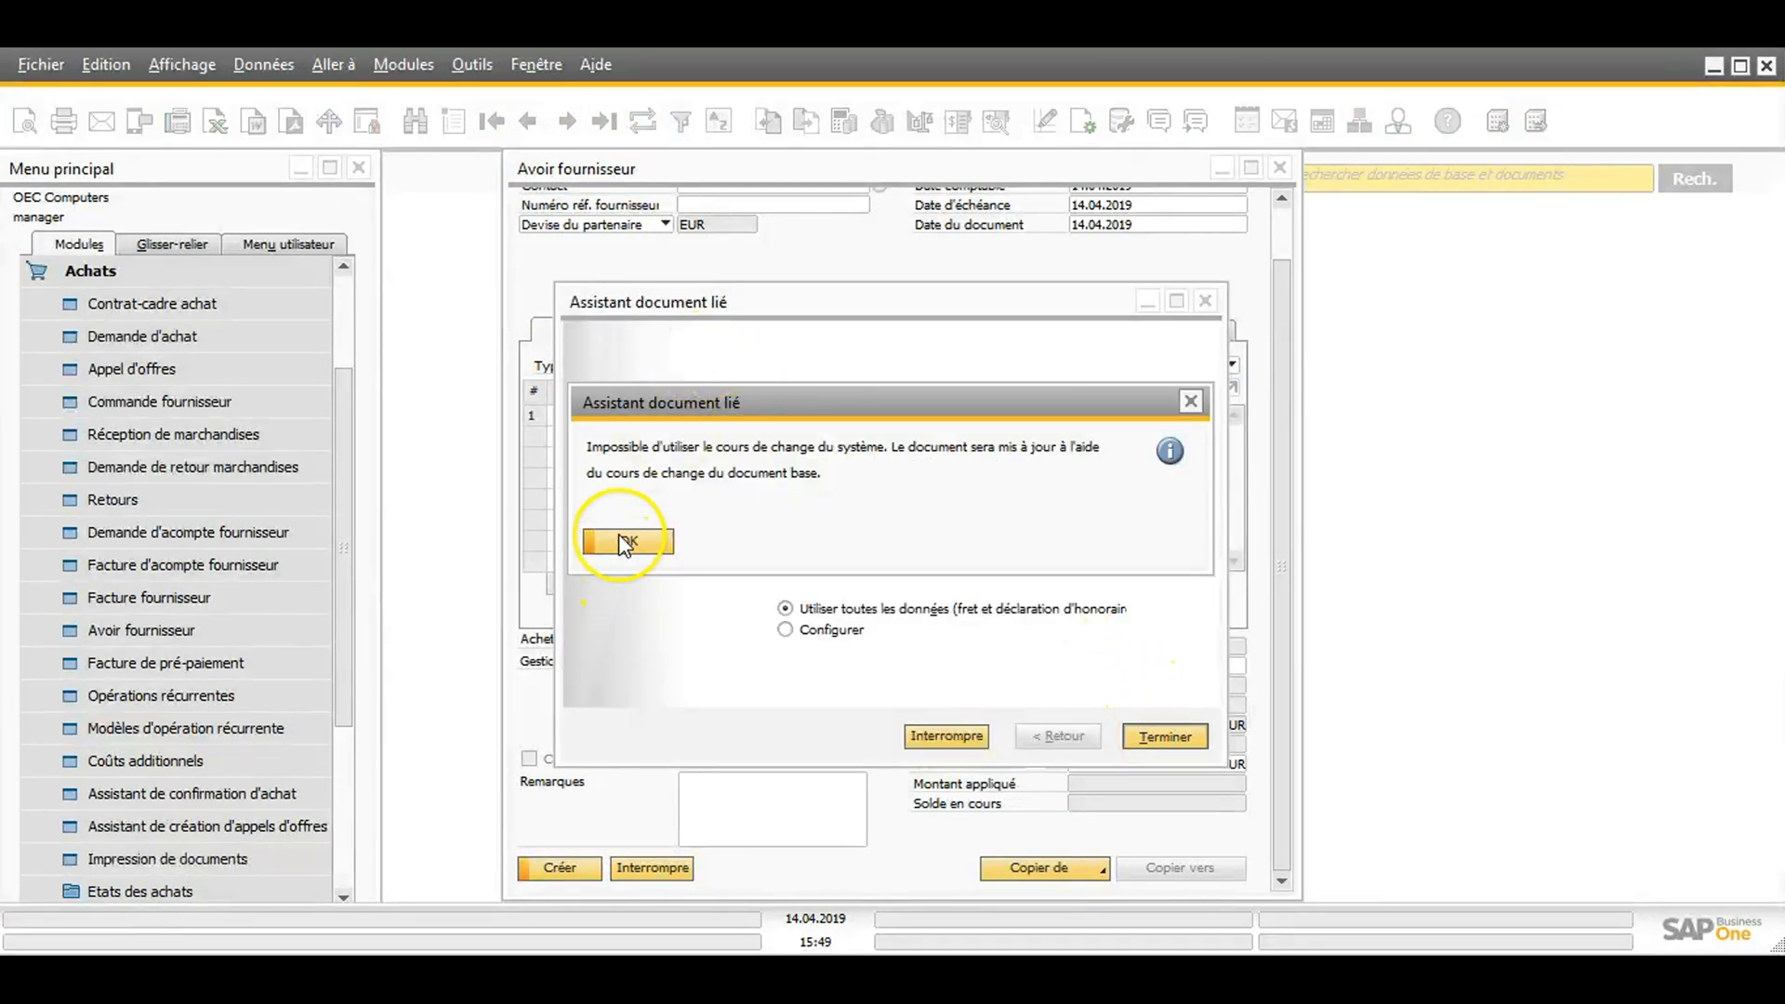
Step: Check the copied machine repair line and create the supplier credit memo, accepting that it becomes non-editable
left_click(593, 469)
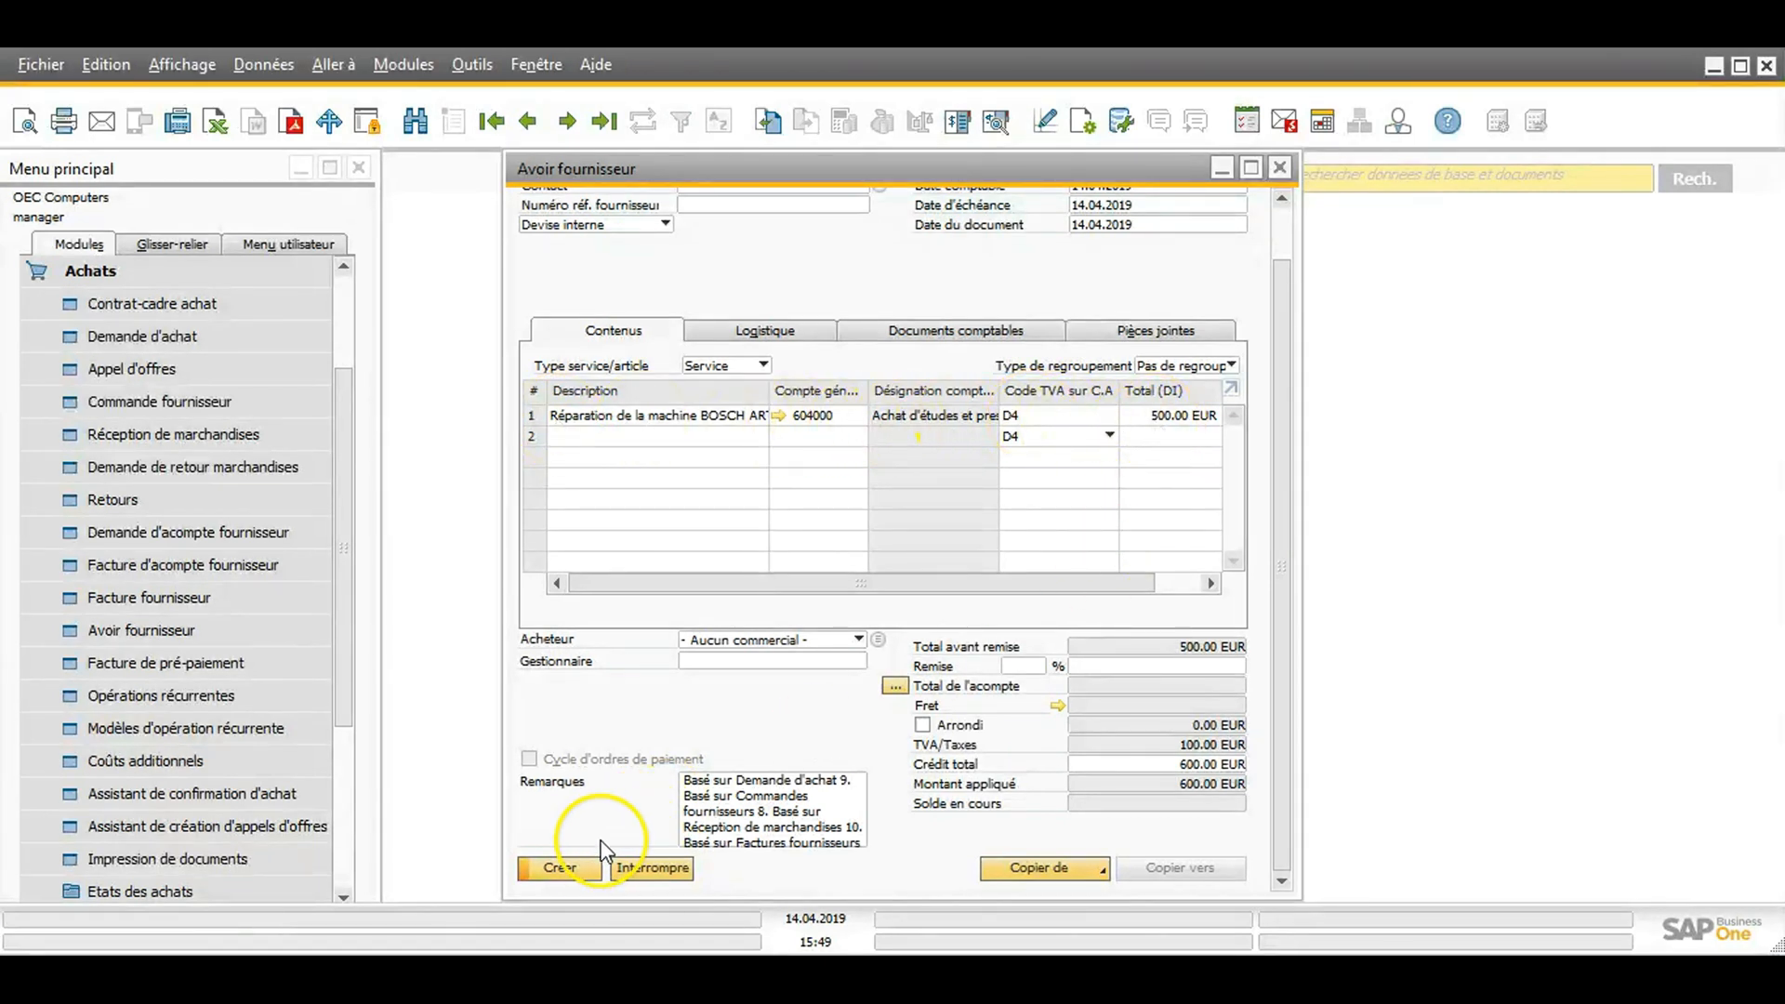
left_click(561, 871)
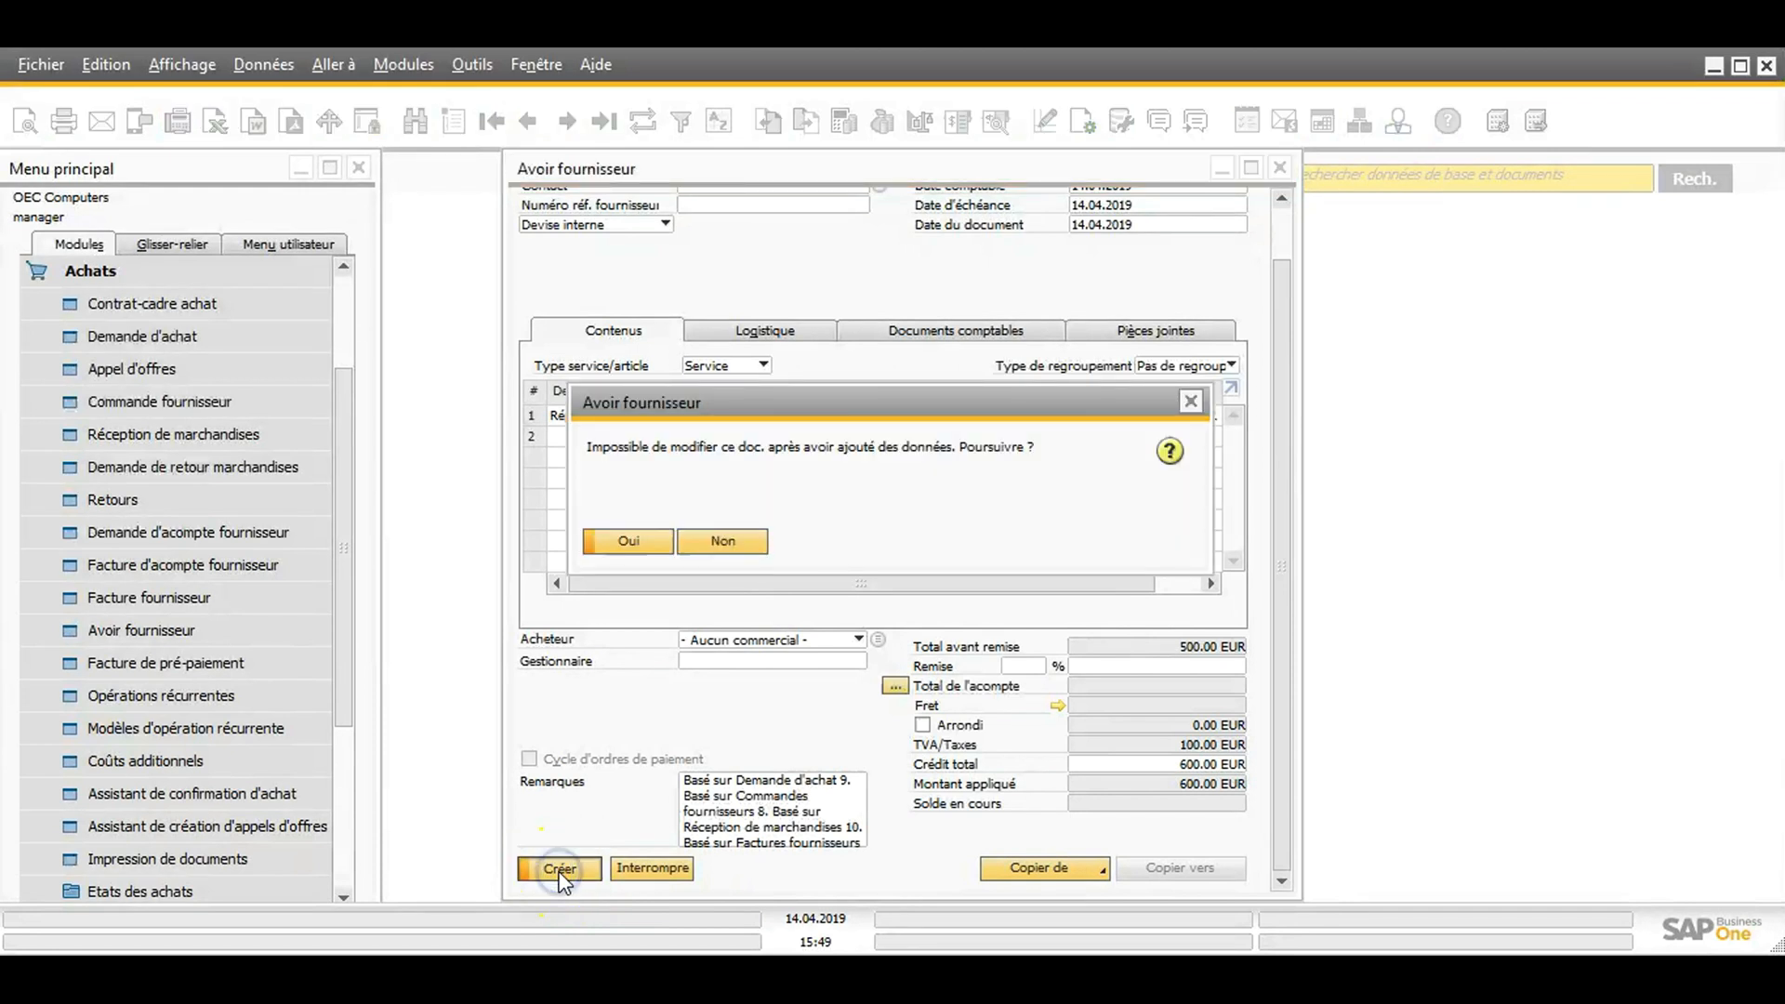
left_click(630, 542)
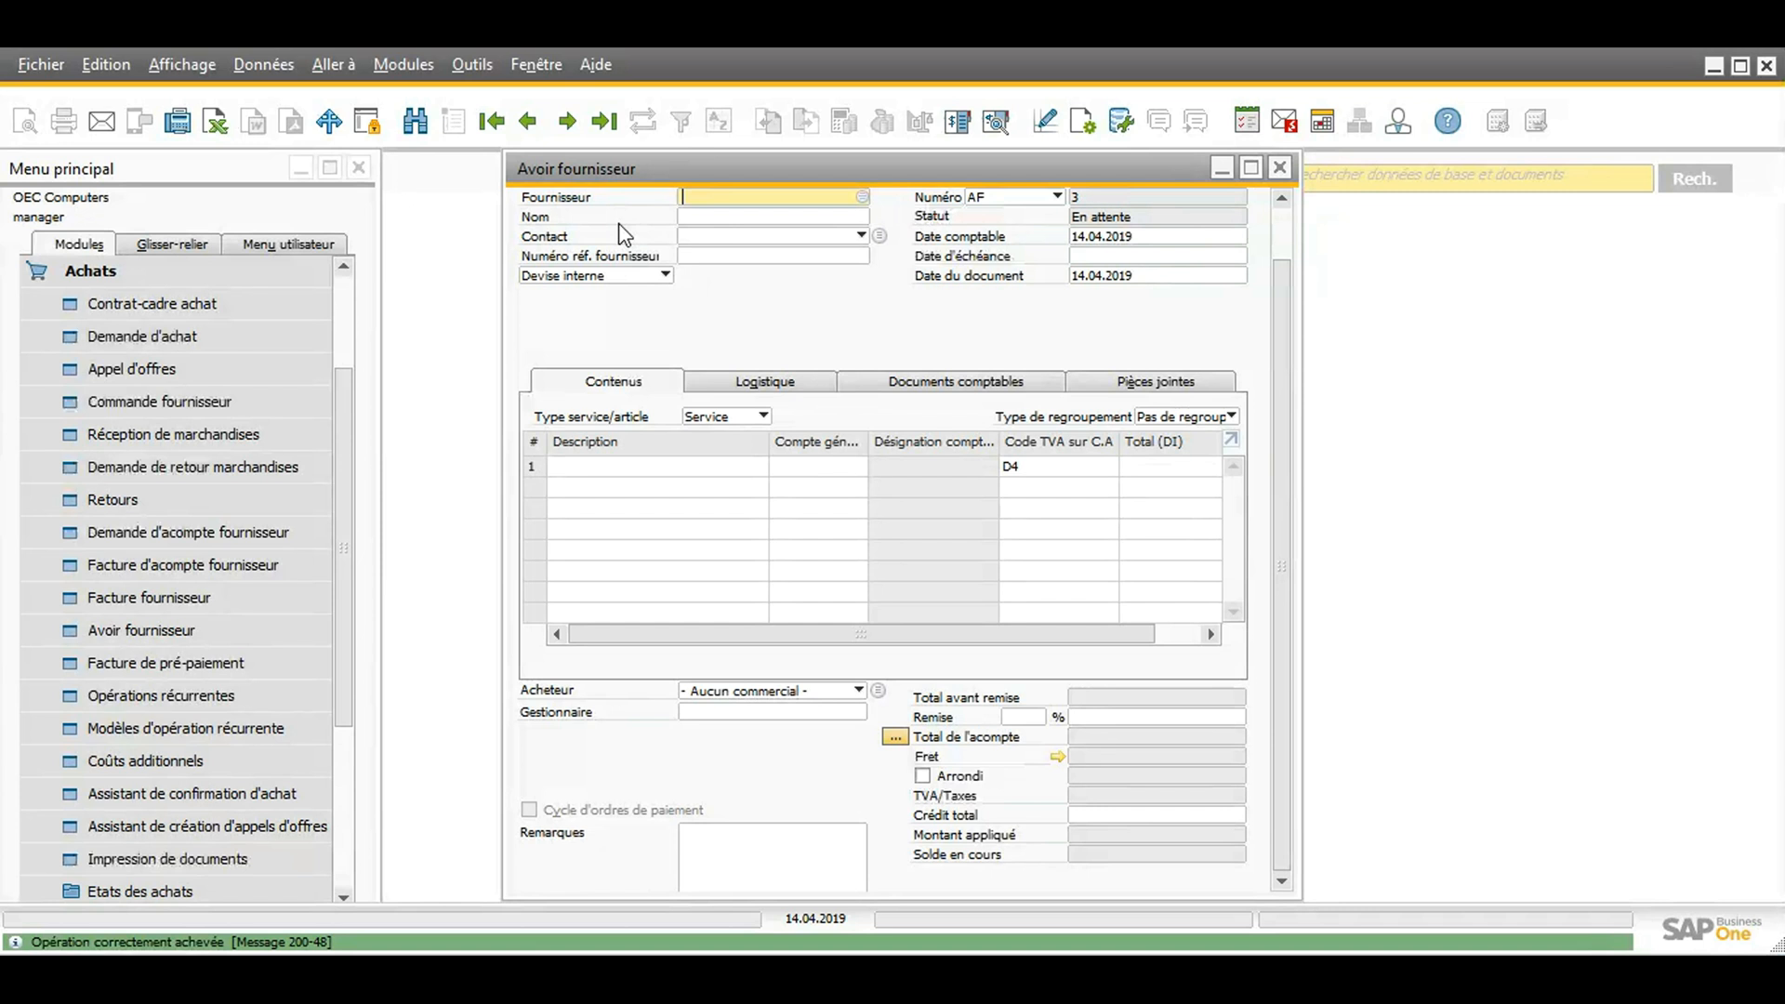
Step: Reopen the newly created credit memo and display its relationship map (Flux des relations) at full size
left_click(528, 122)
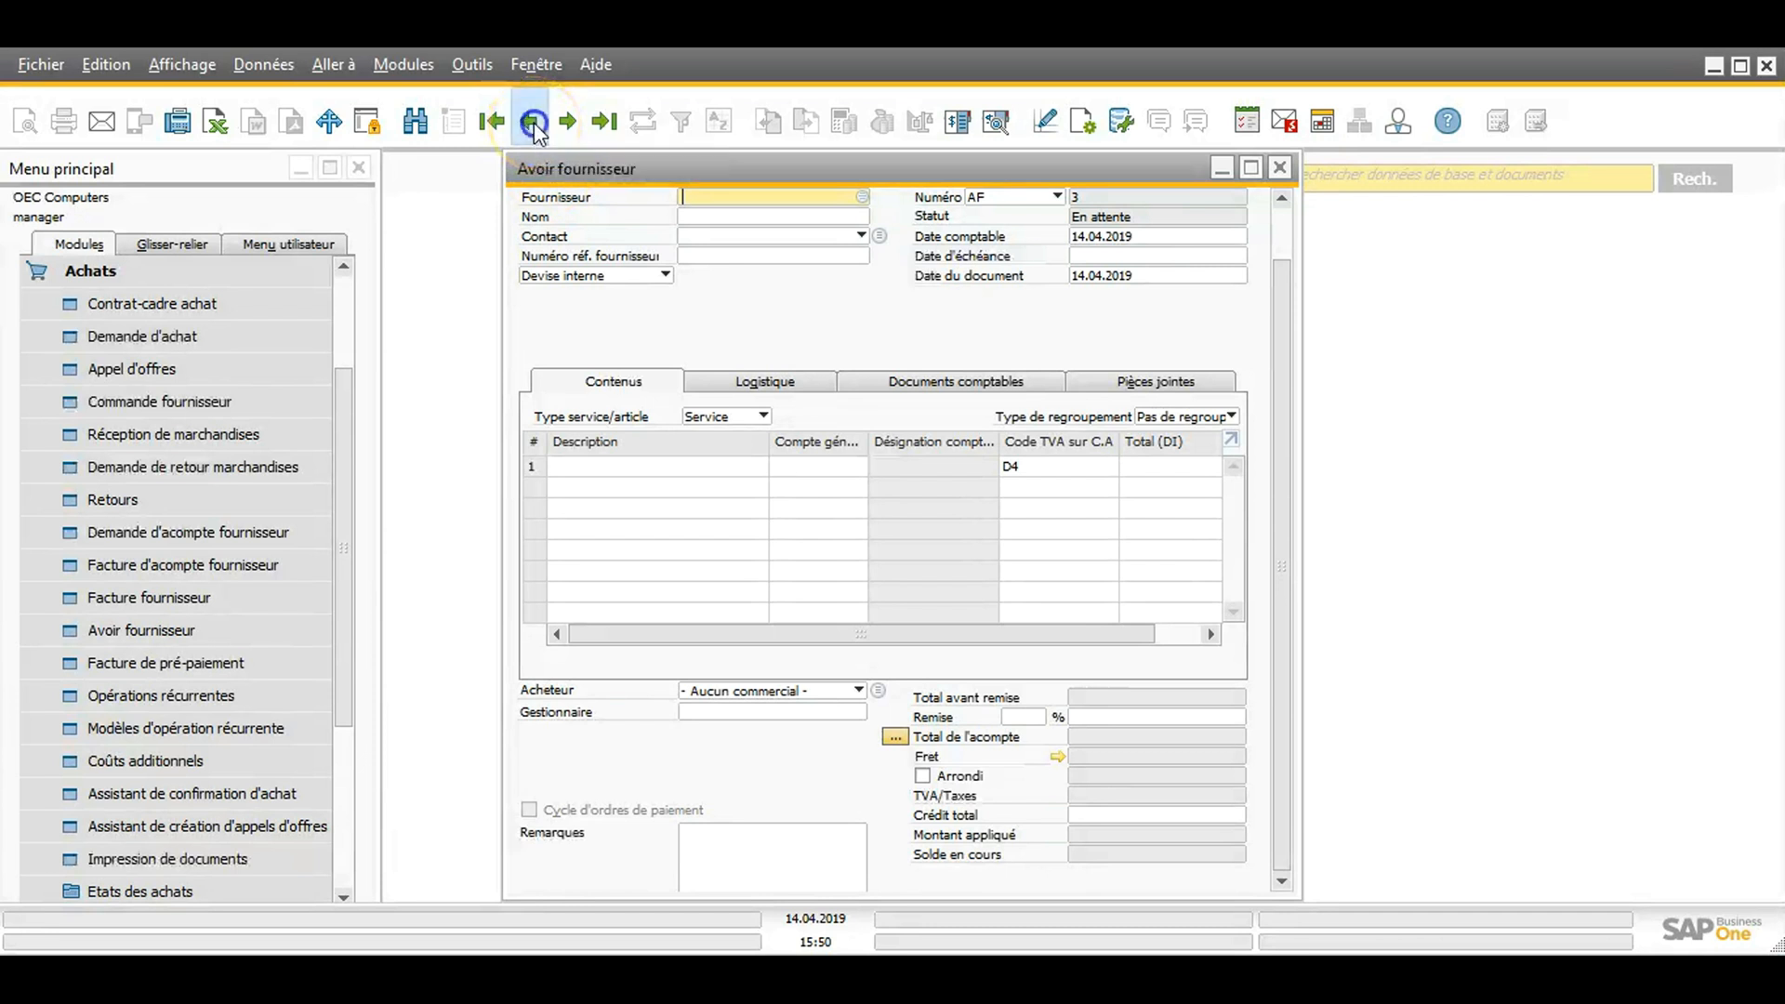
left_click(749, 301)
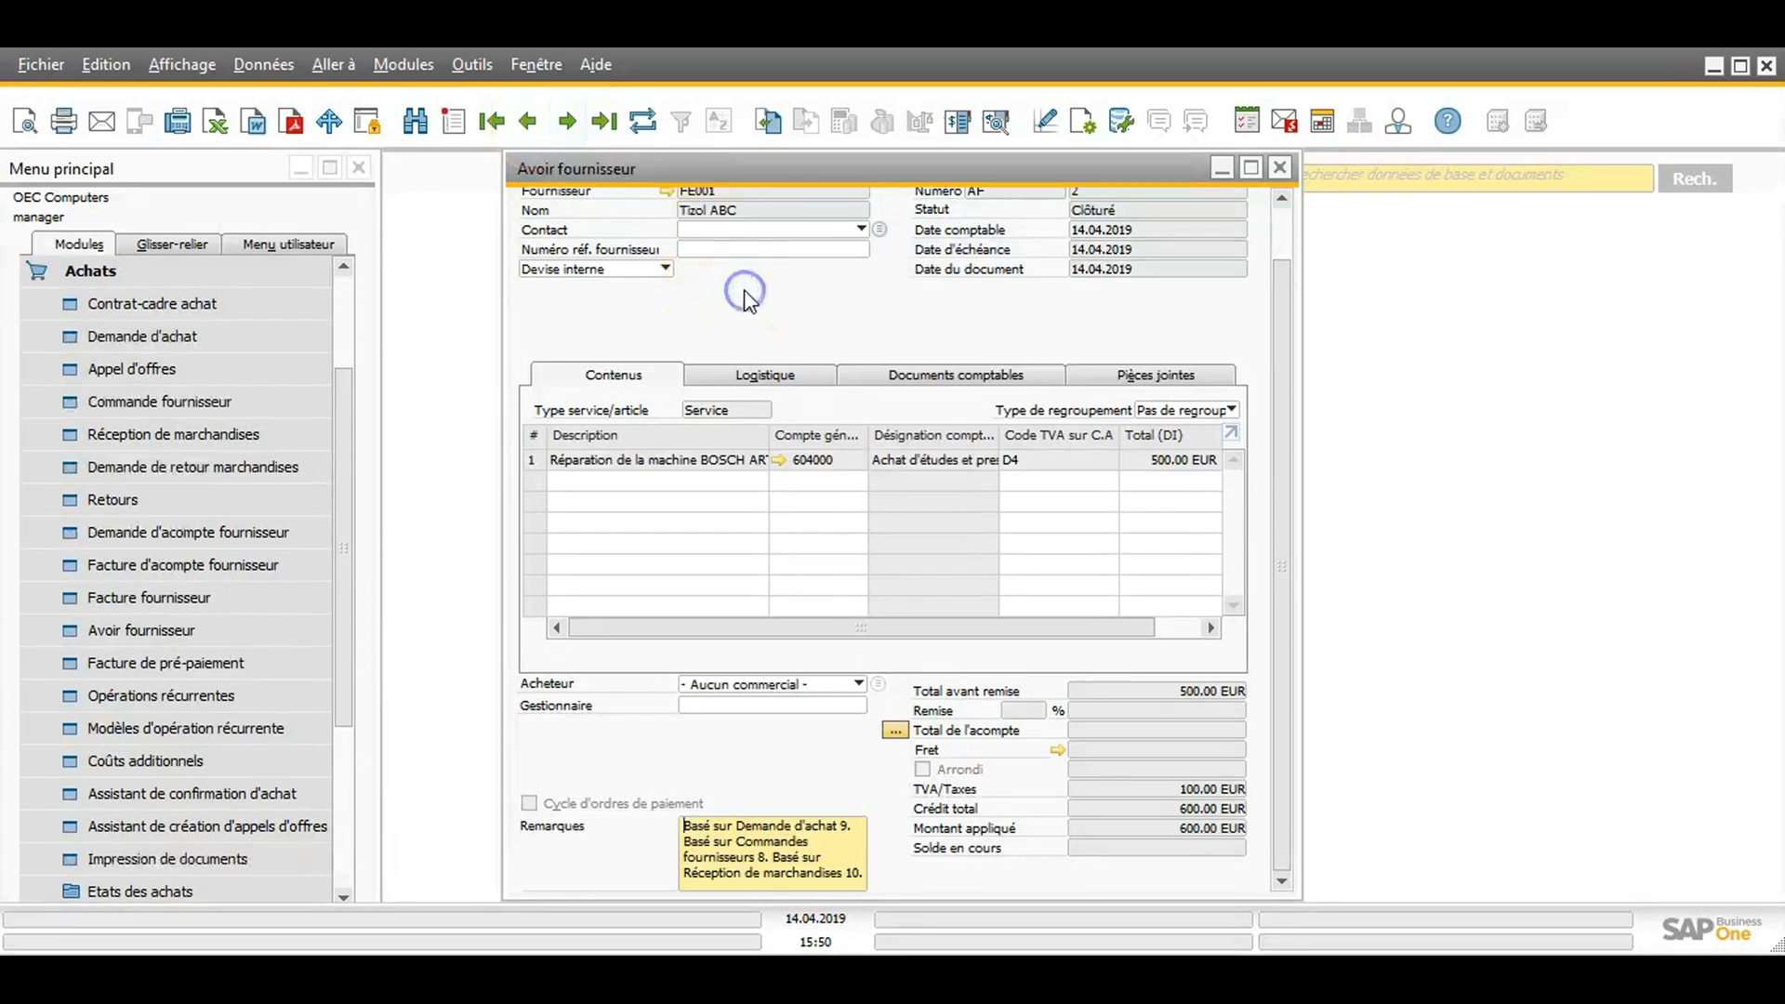
right_click(743, 304)
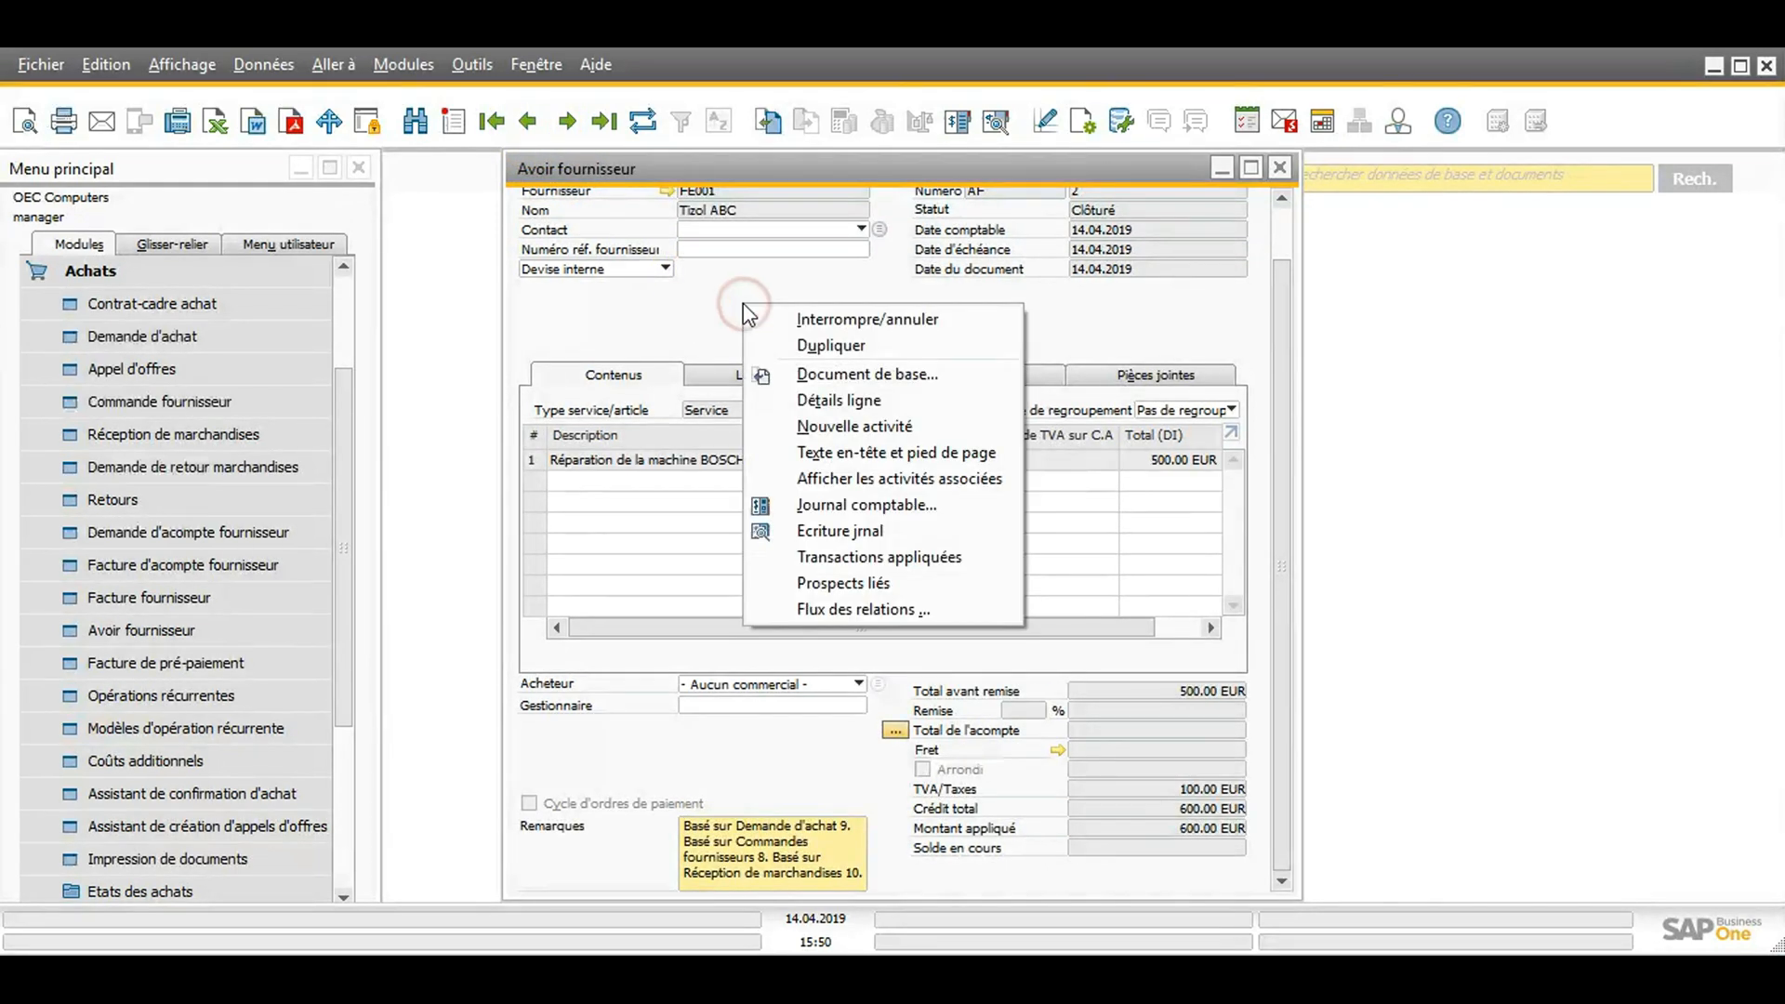
left_click(850, 611)
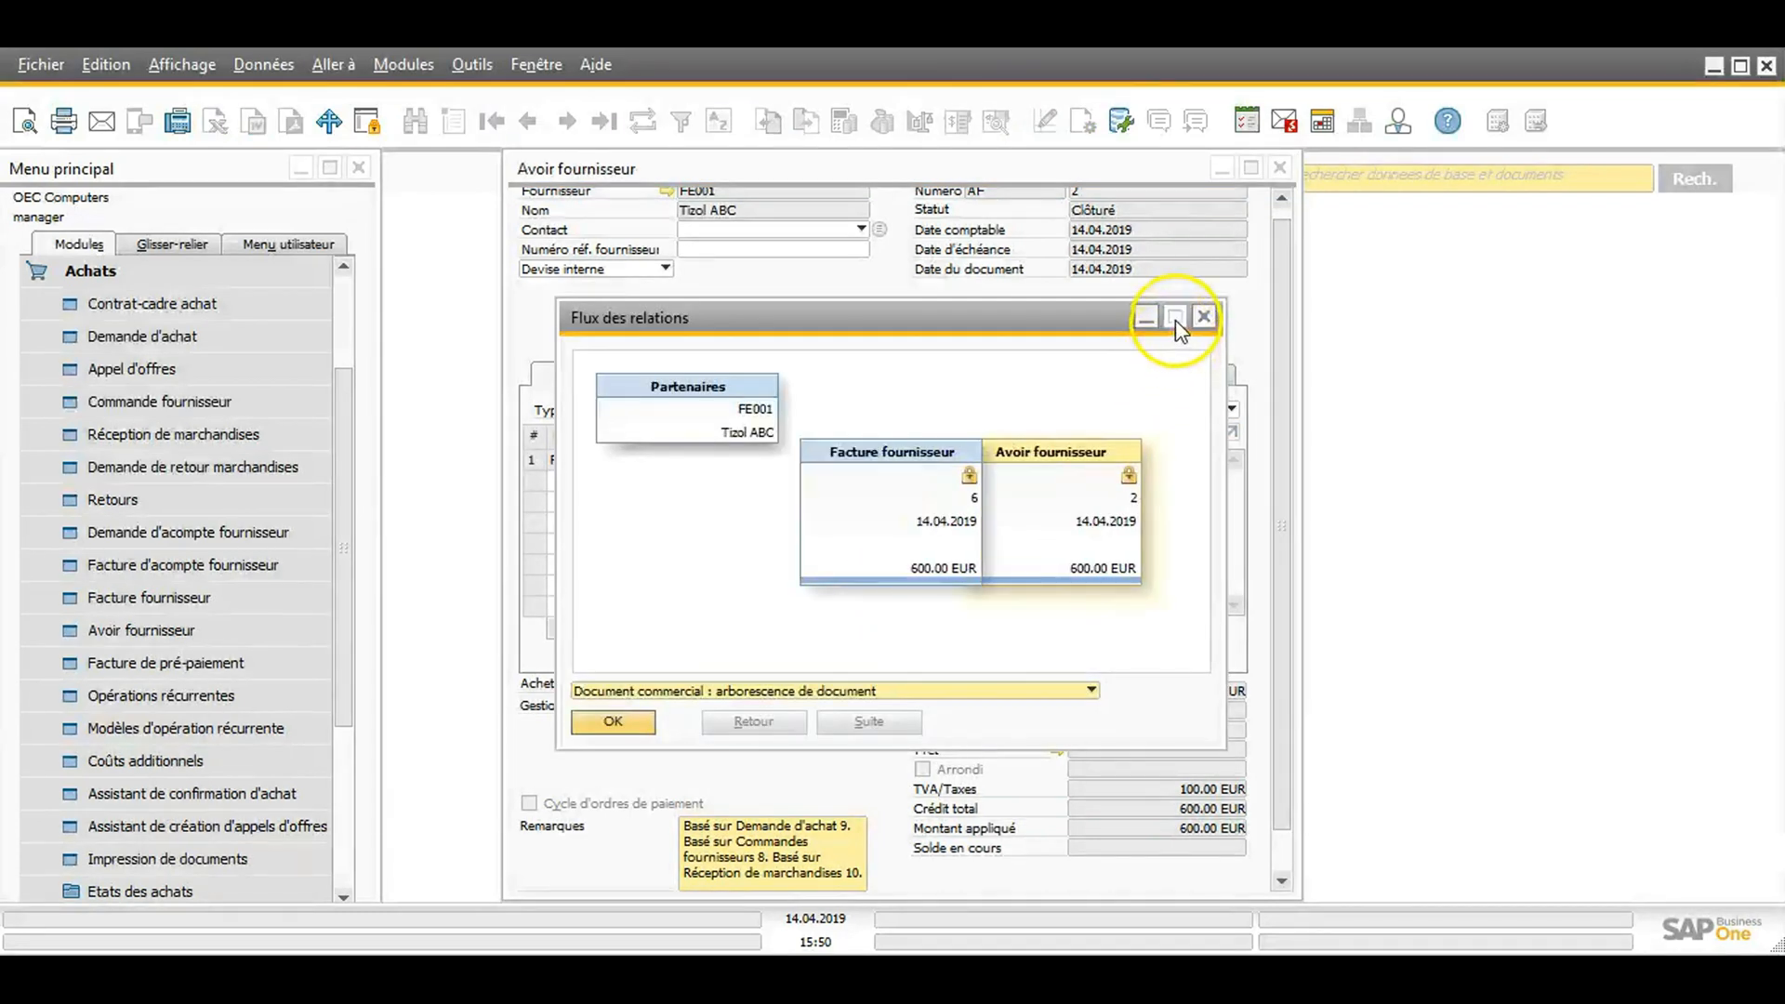
left_click(1176, 320)
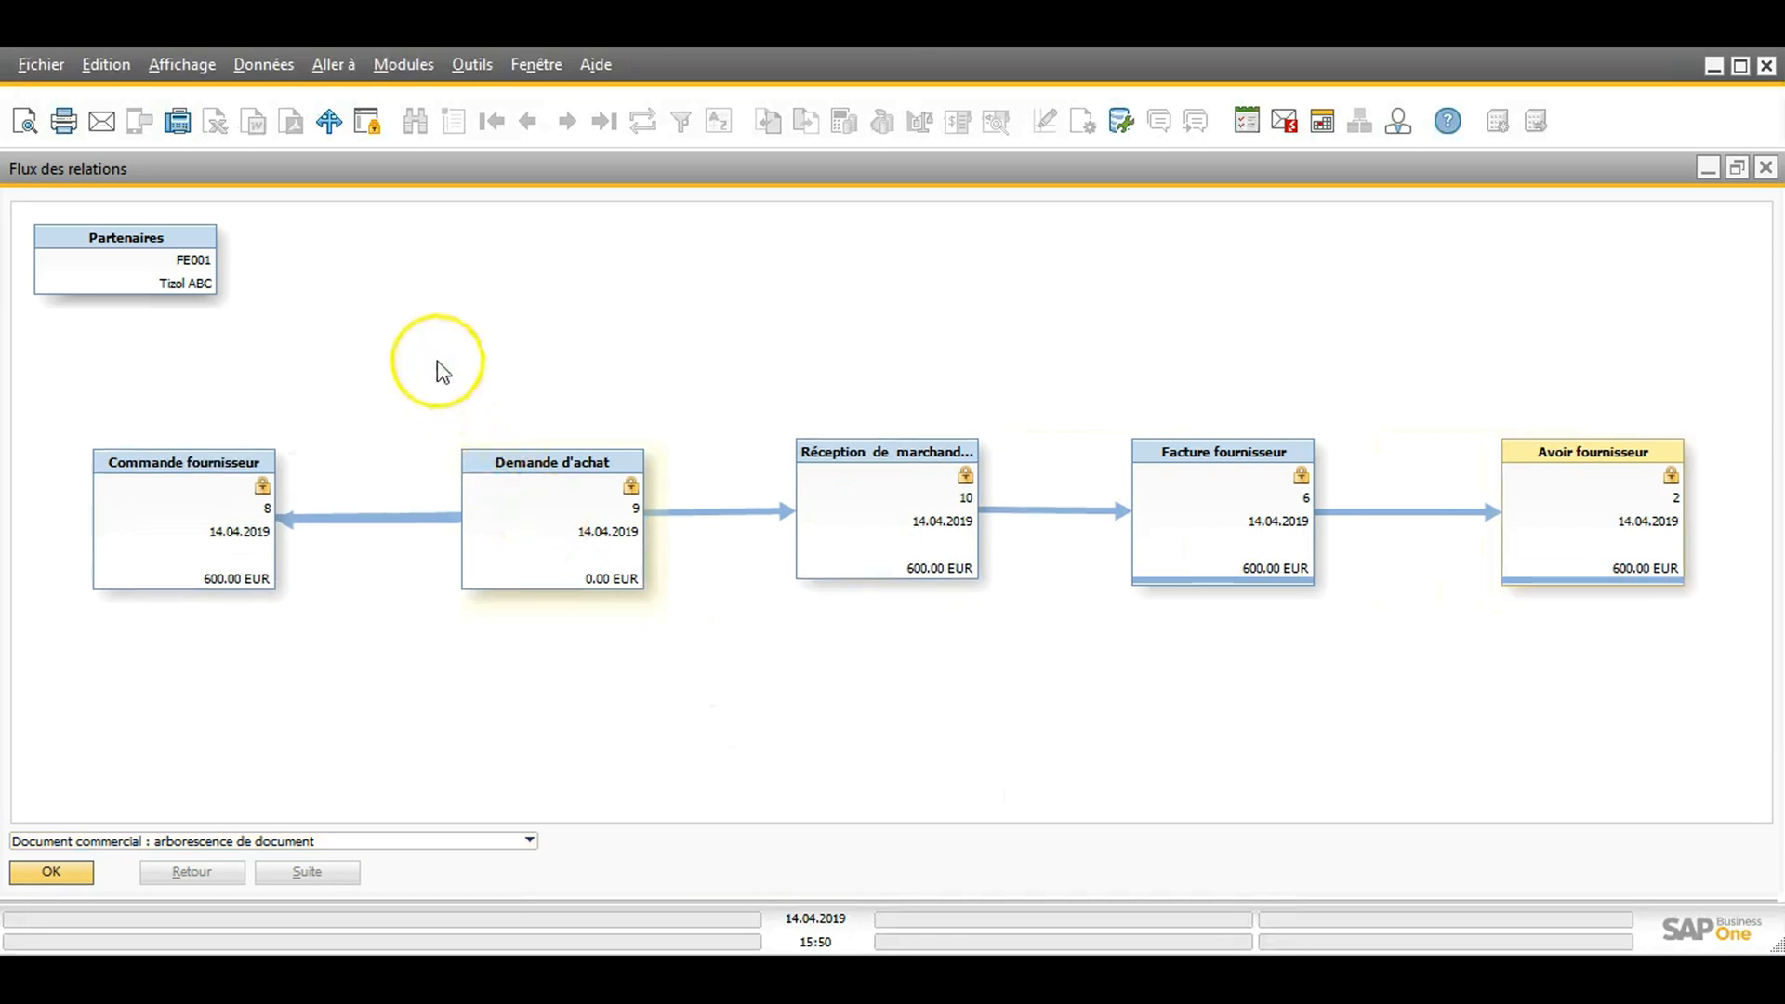
Step: Rearrange the relationship map with the purchase request above the purchase order and review the document chain through to the credit memo
left_click(556, 506)
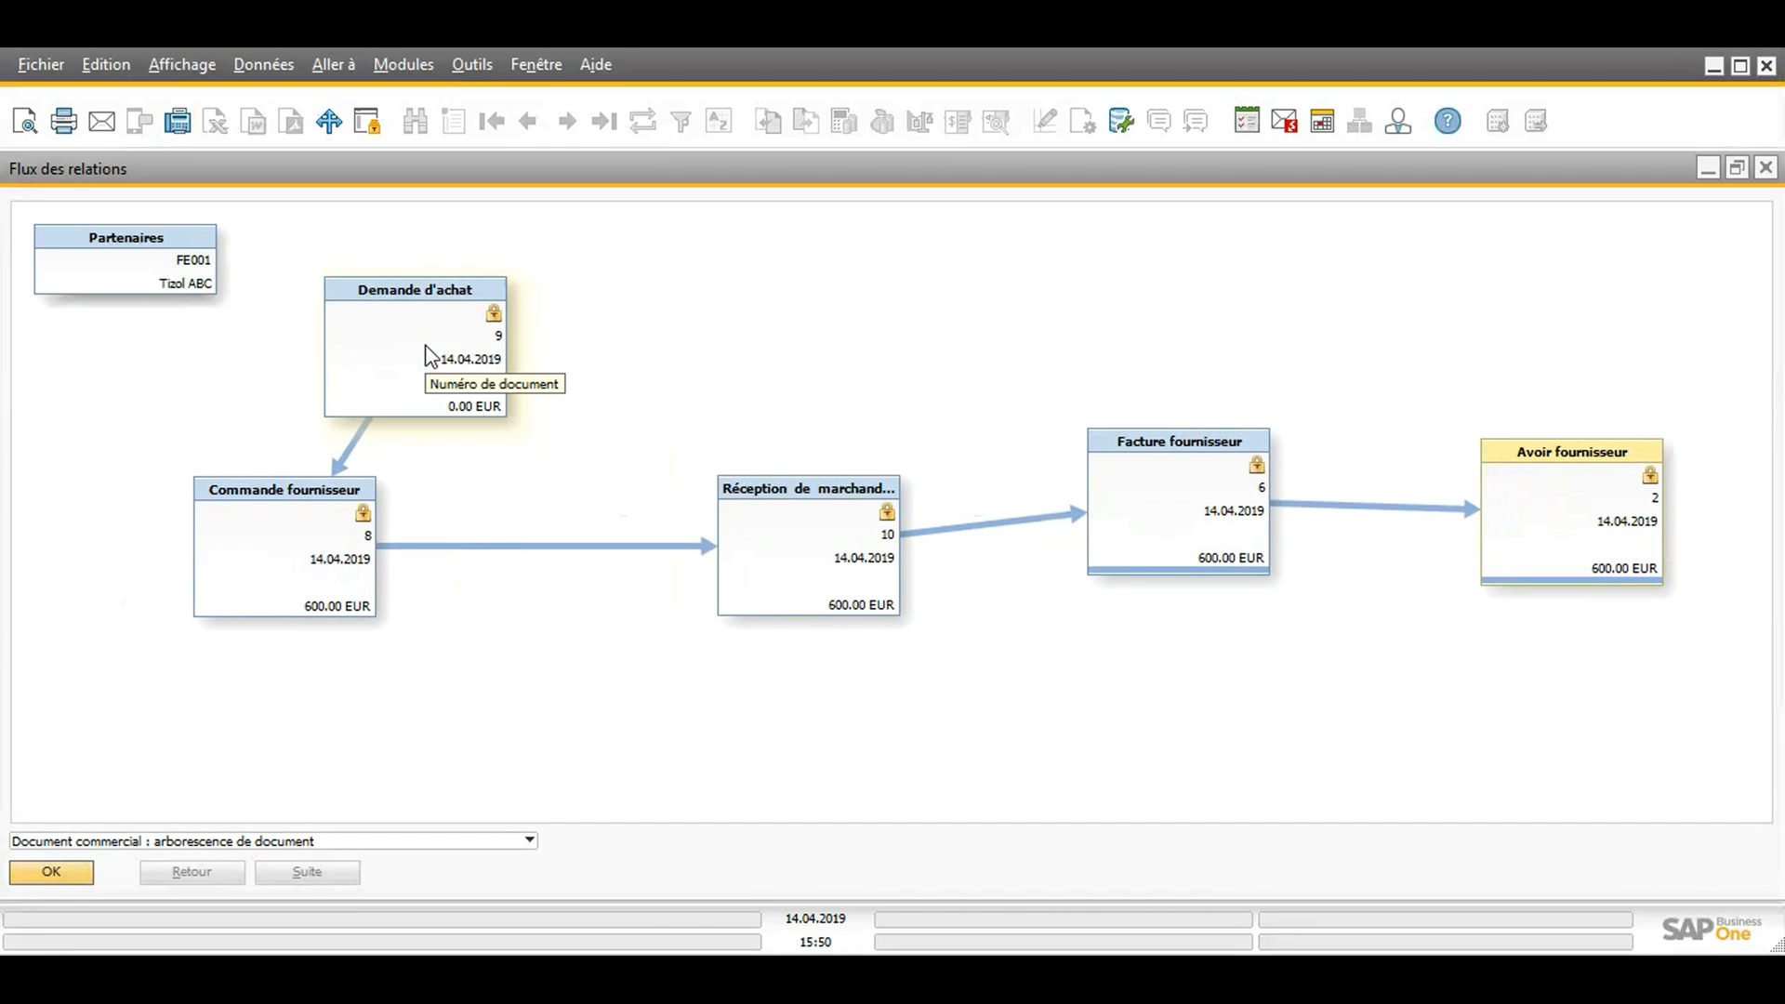
left_click(451, 332)
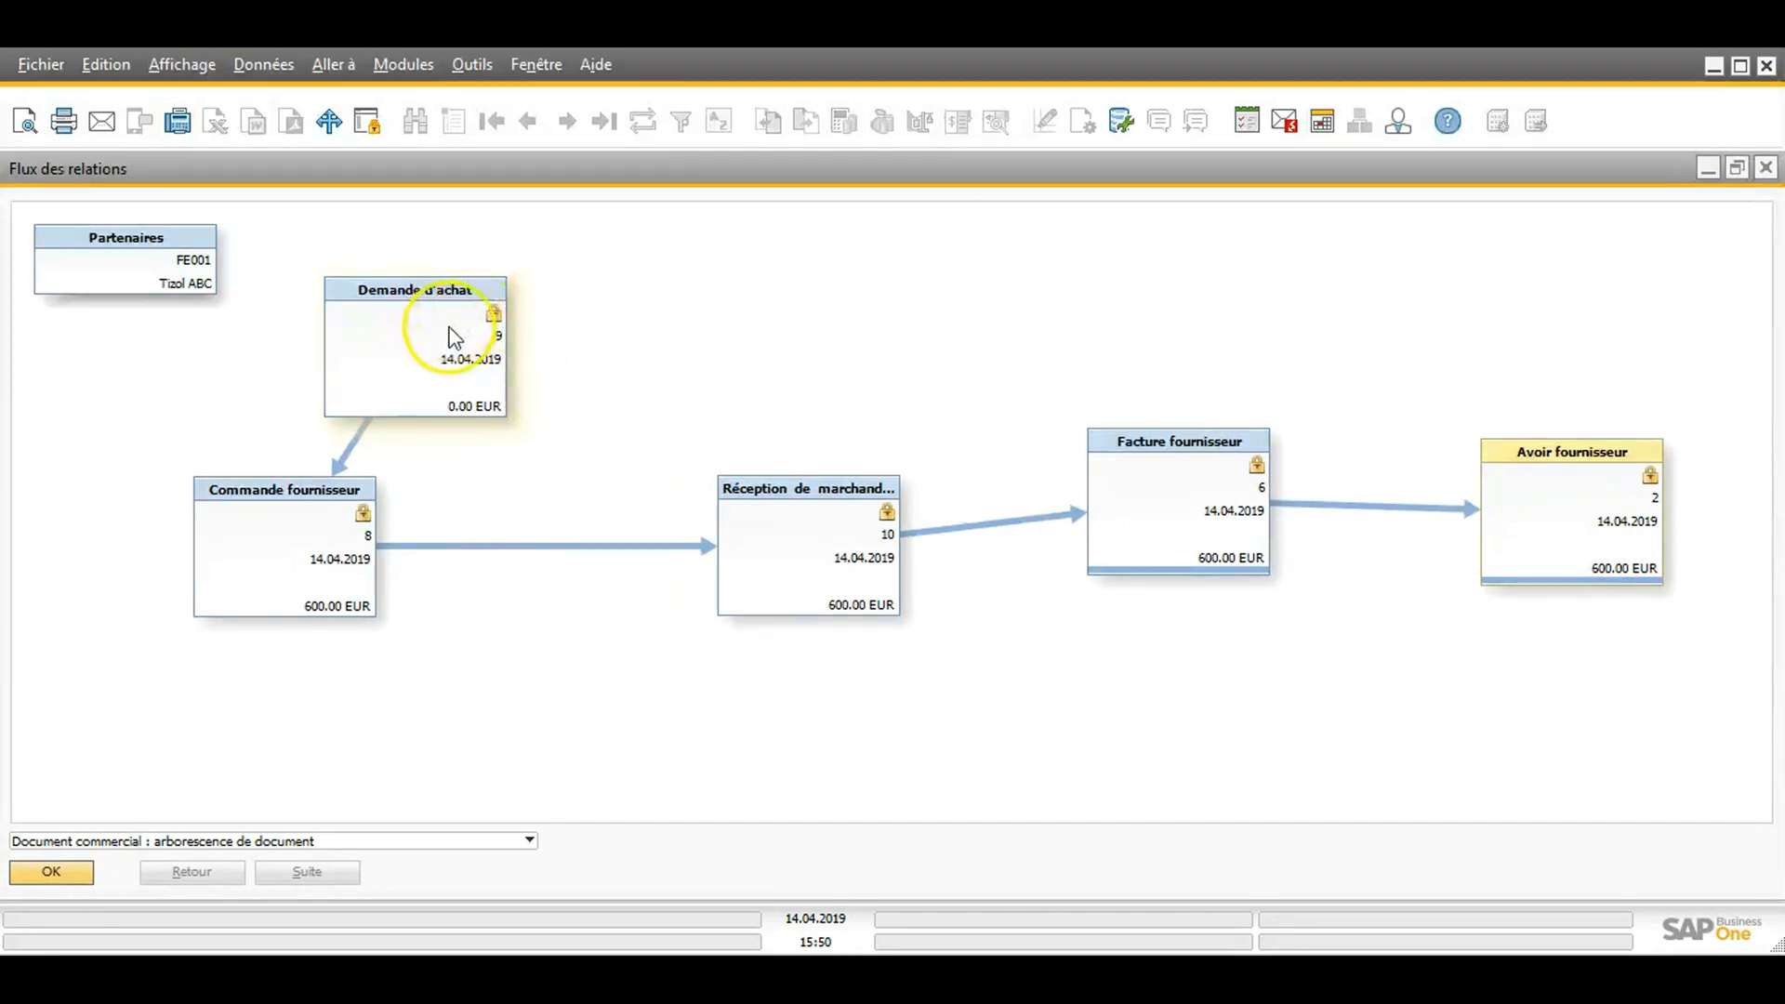
left_click(277, 496)
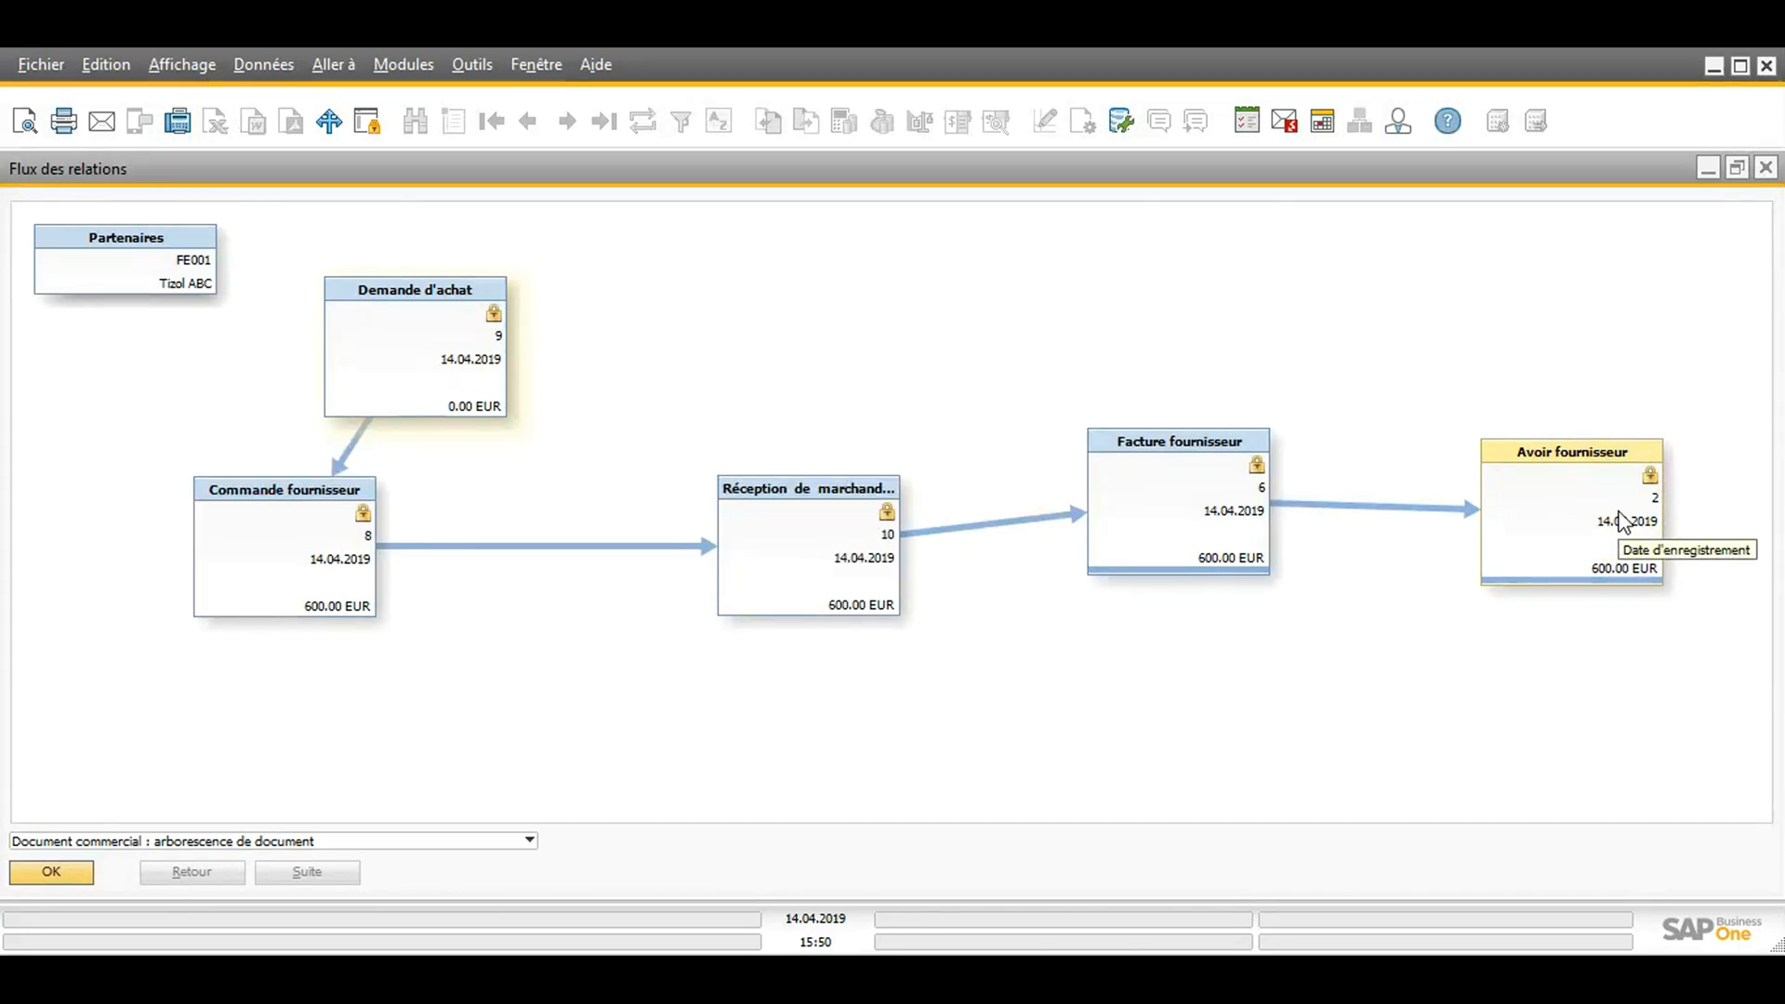
Step: Close the relationship map and the credit memo form, and collapse the Achats module
left_click(1765, 168)
left_click(1279, 168)
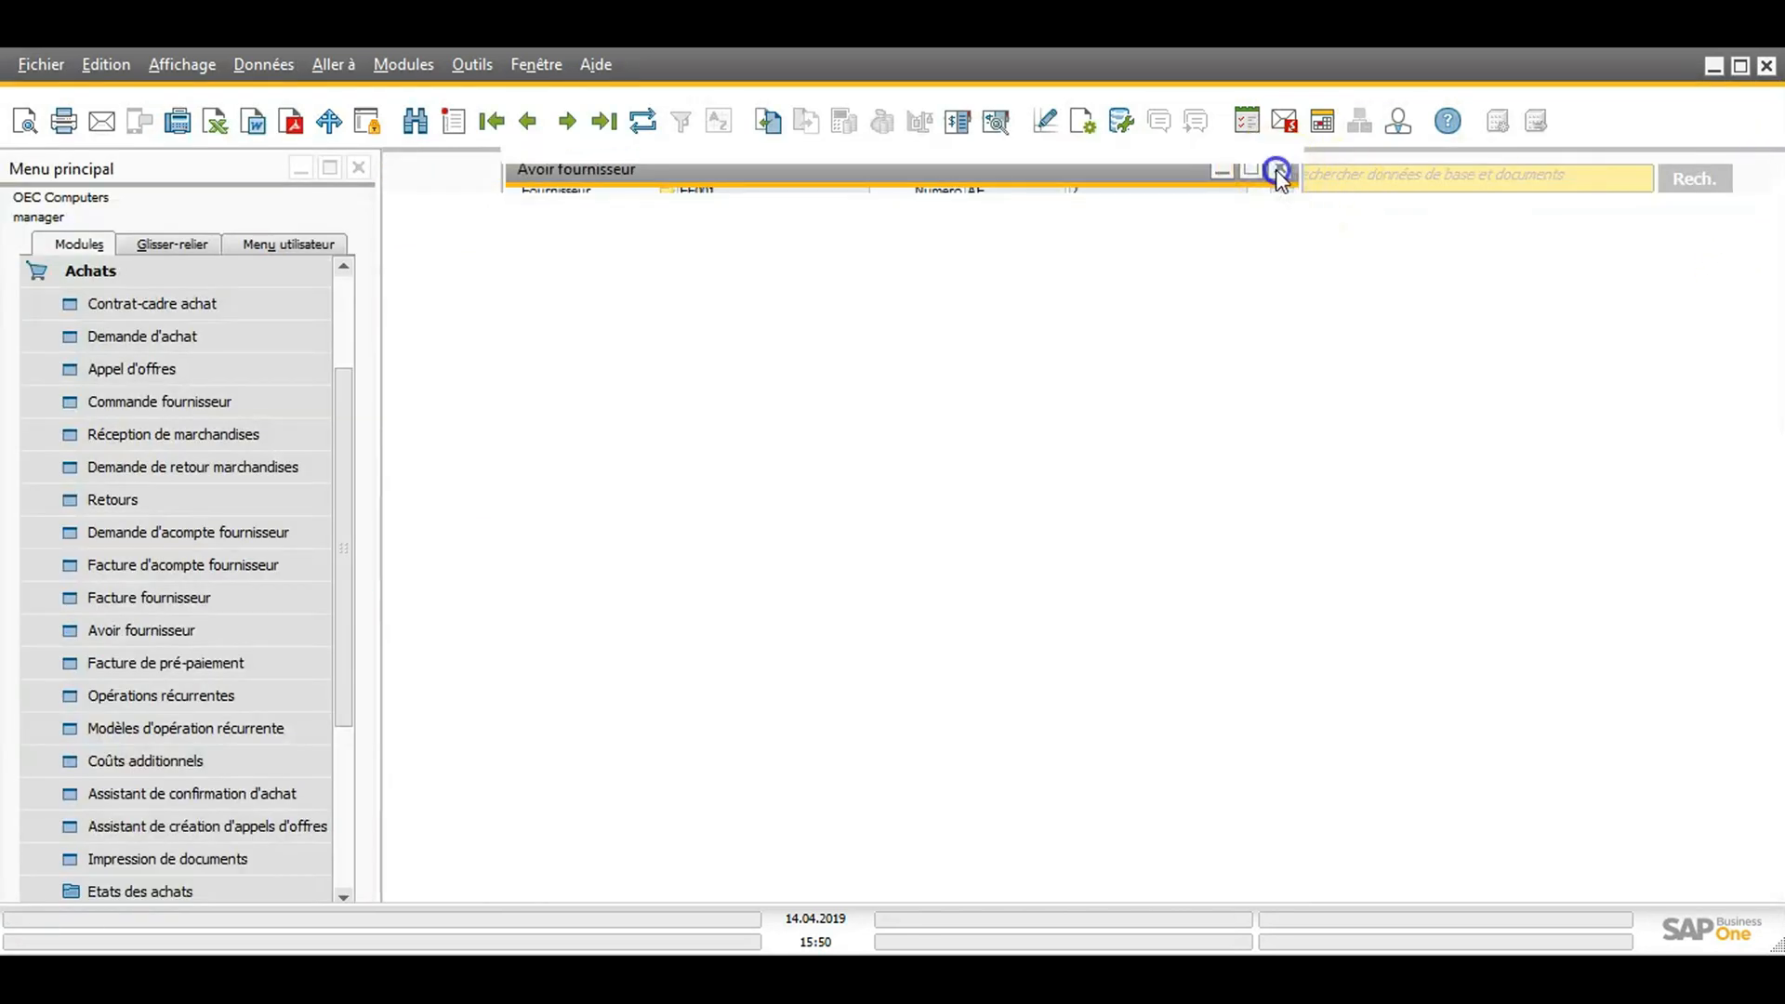
left_click(102, 269)
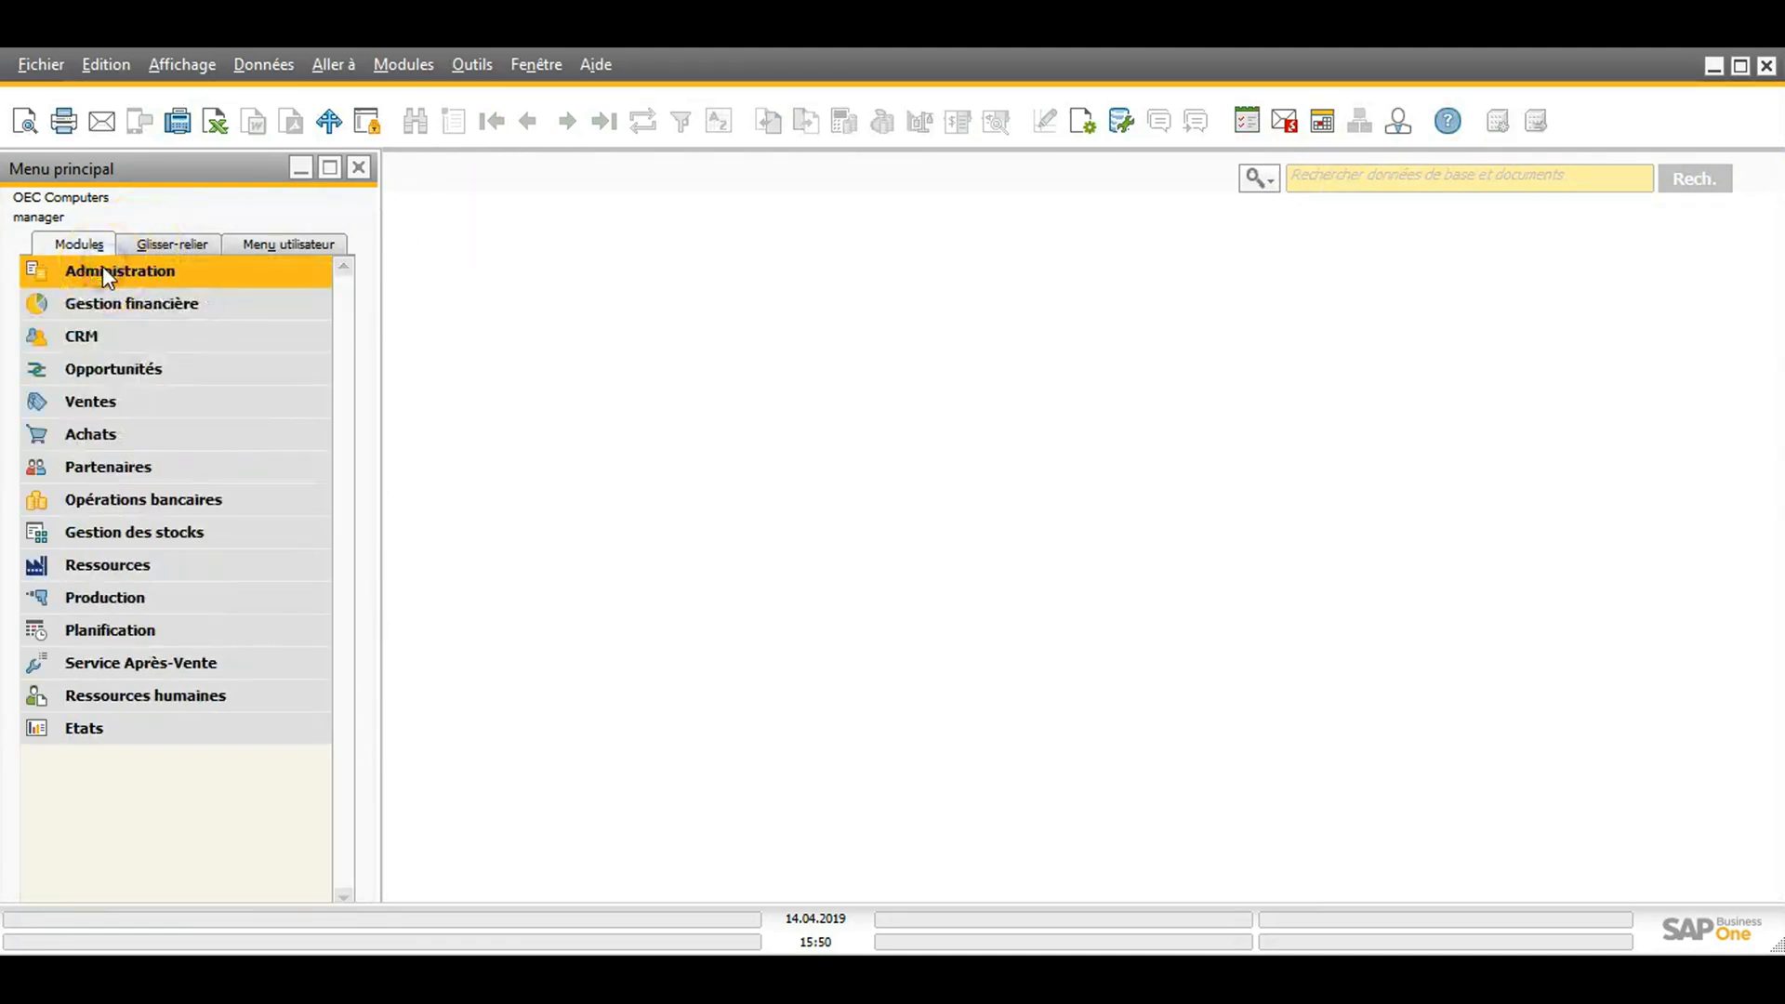